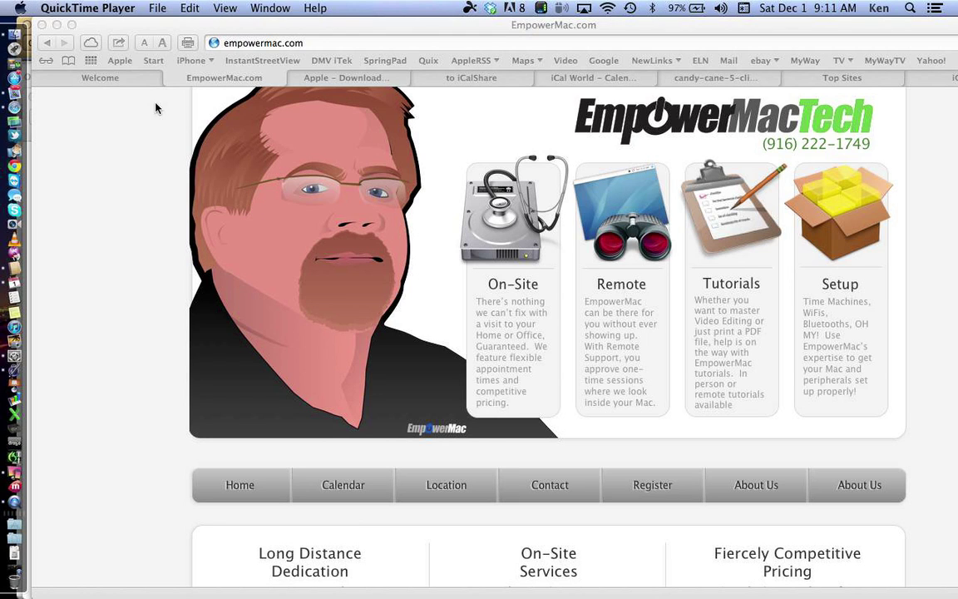
# Step: Open the MacNexus Classes page from the Welcome page and scroll through its class entries
pyautogui.click(121, 82)
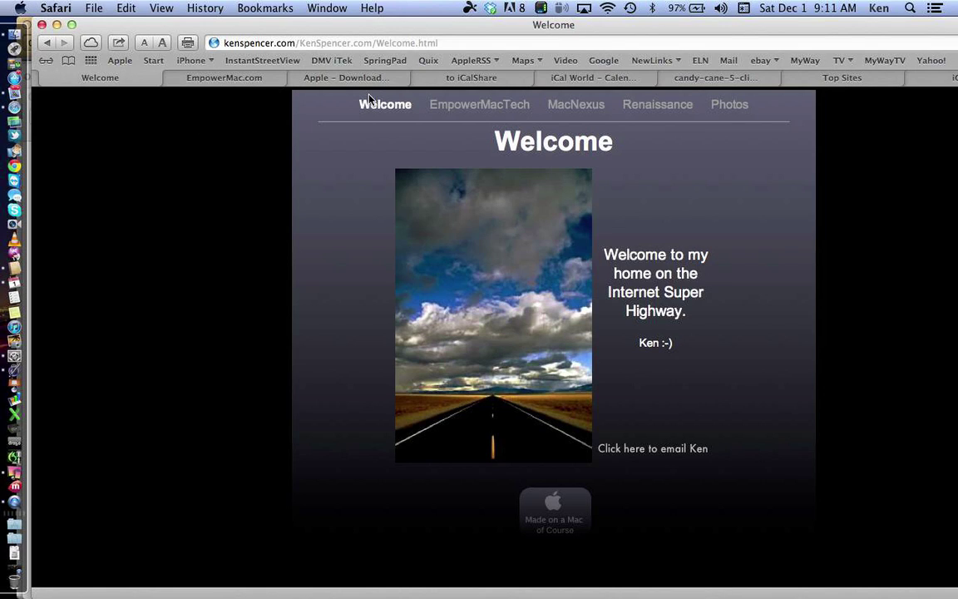
pyautogui.click(570, 109)
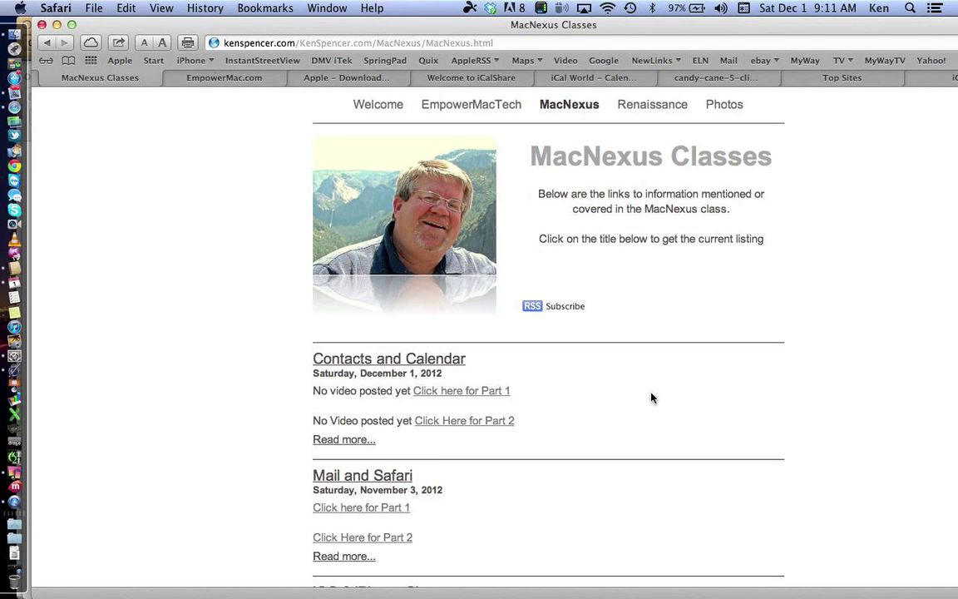
pyautogui.scroll(-2, 651, 398)
pyautogui.scroll(-1, 652, 397)
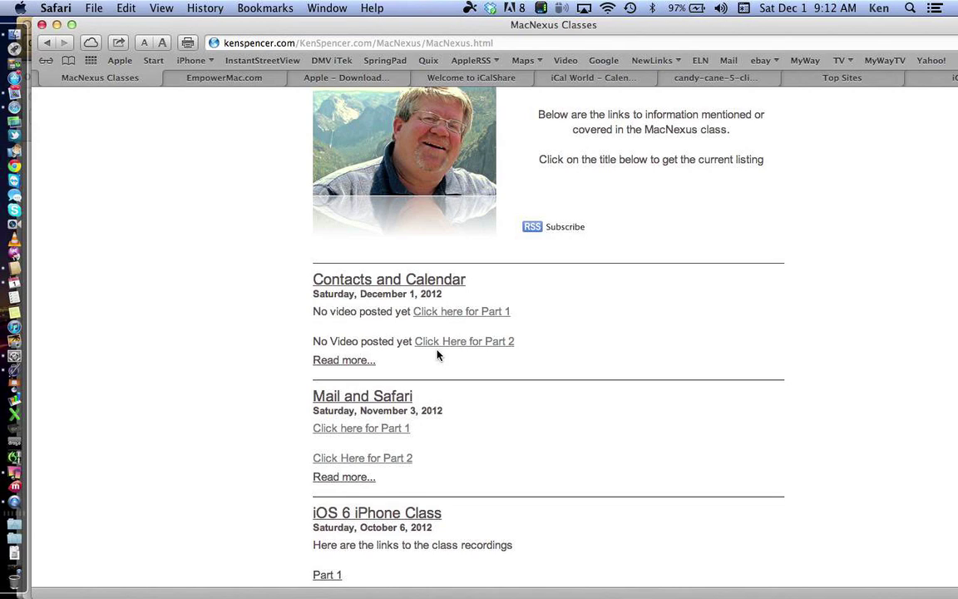
# Step: View the full Contacts and Calendar entry with its calendar subscription links, then go back
pyautogui.click(353, 369)
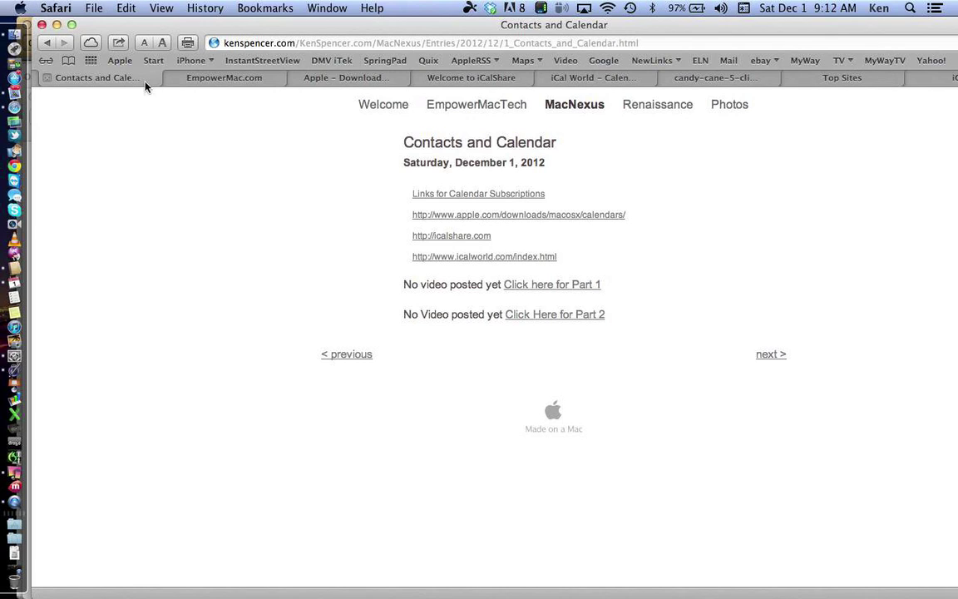
pyautogui.click(46, 44)
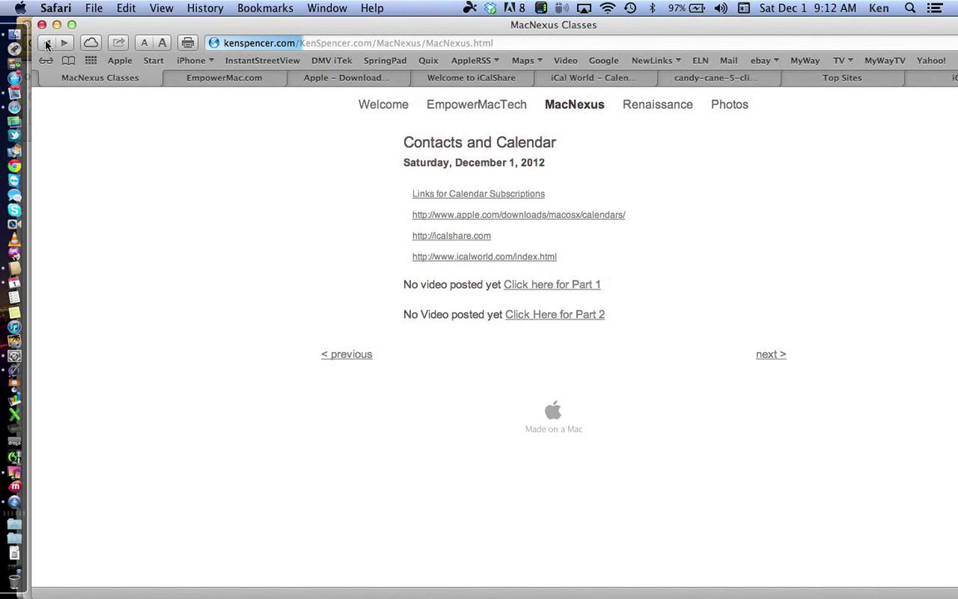
# Step: Return to MacNexus Classes and open the Mountain Lion, Keyboard Shortcuts & Mac Cheat Sheet entry
pyautogui.click(46, 43)
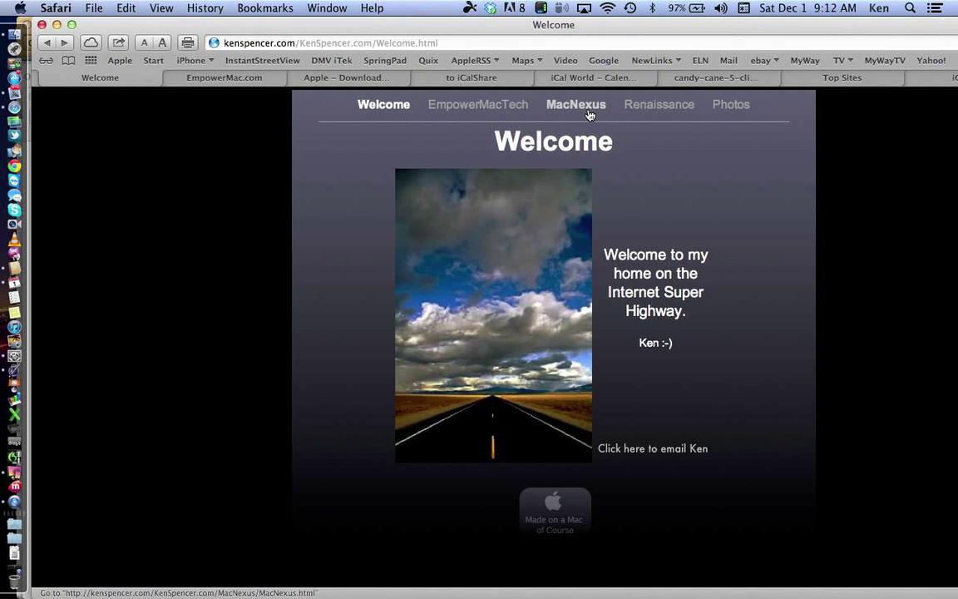
pyautogui.click(577, 105)
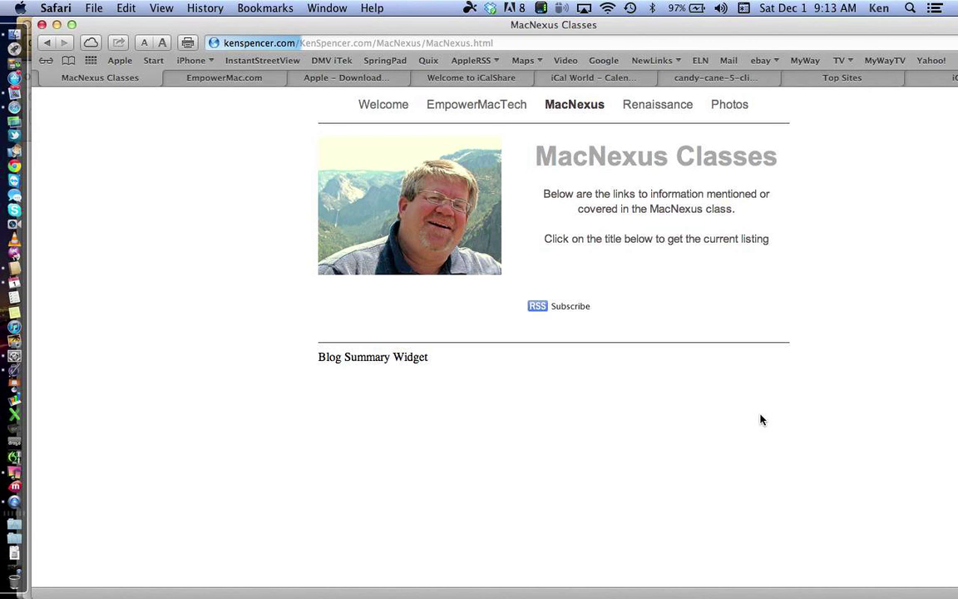
pyautogui.scroll(-15, 760, 418)
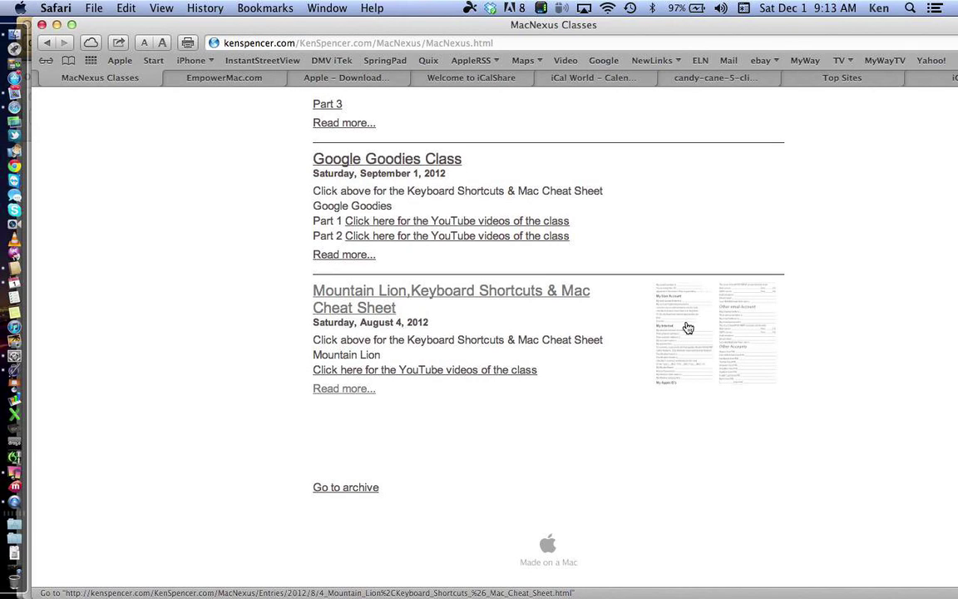
pyautogui.click(688, 328)
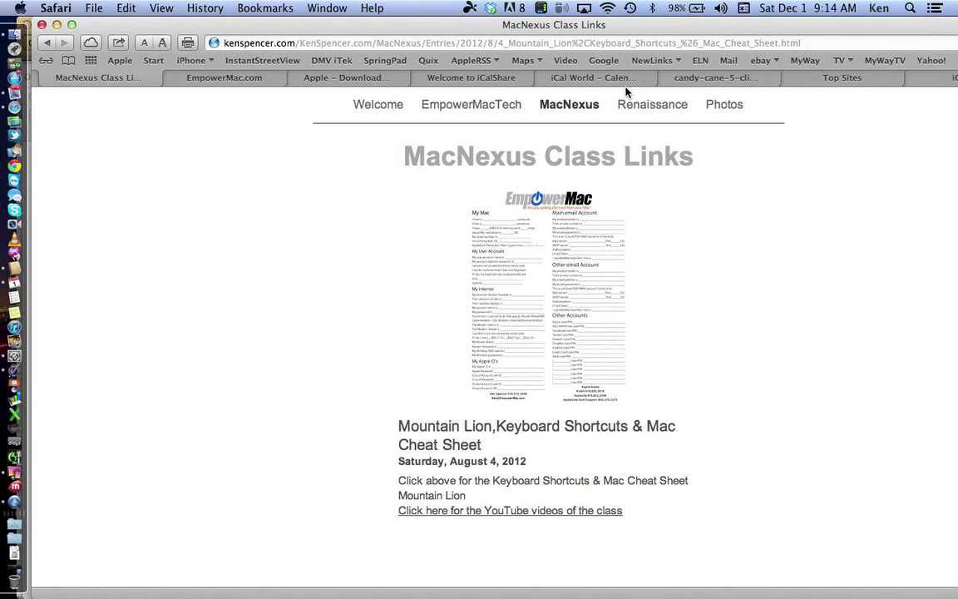
# Step: Open the EmpowerMac cheat sheet PDF via its thumbnail image
pyautogui.click(480, 280)
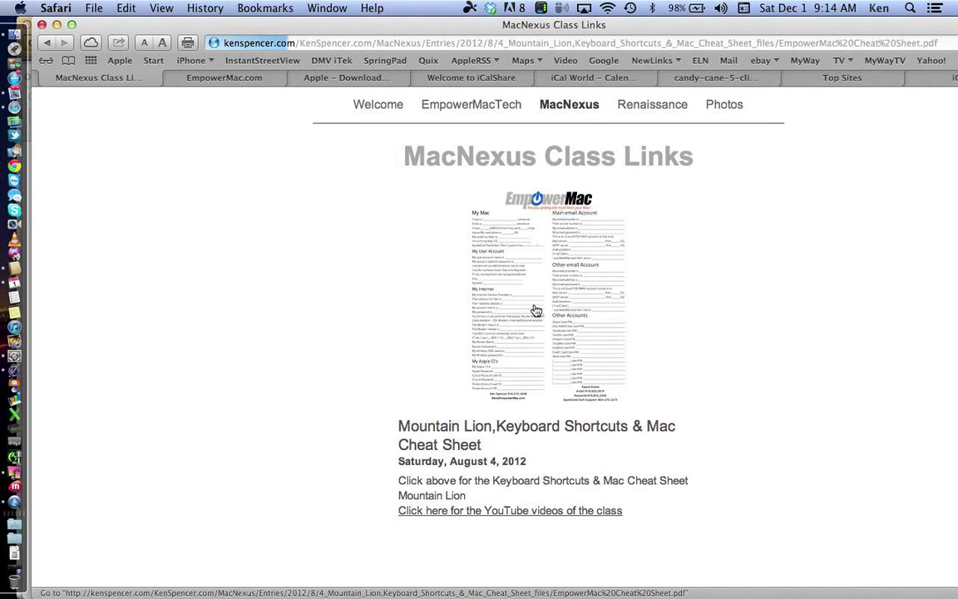
# Step: Switch to the iCal World tab and select the paragraph beginning 'The new iCal brings…'
pyautogui.click(618, 80)
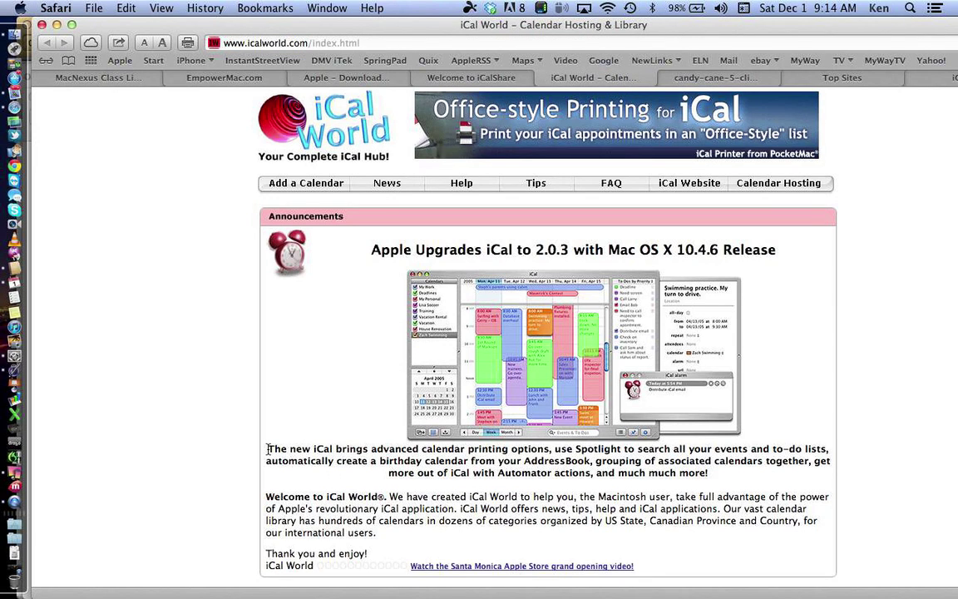
pyautogui.moveTo(268, 449); pyautogui.dragTo(710, 475)
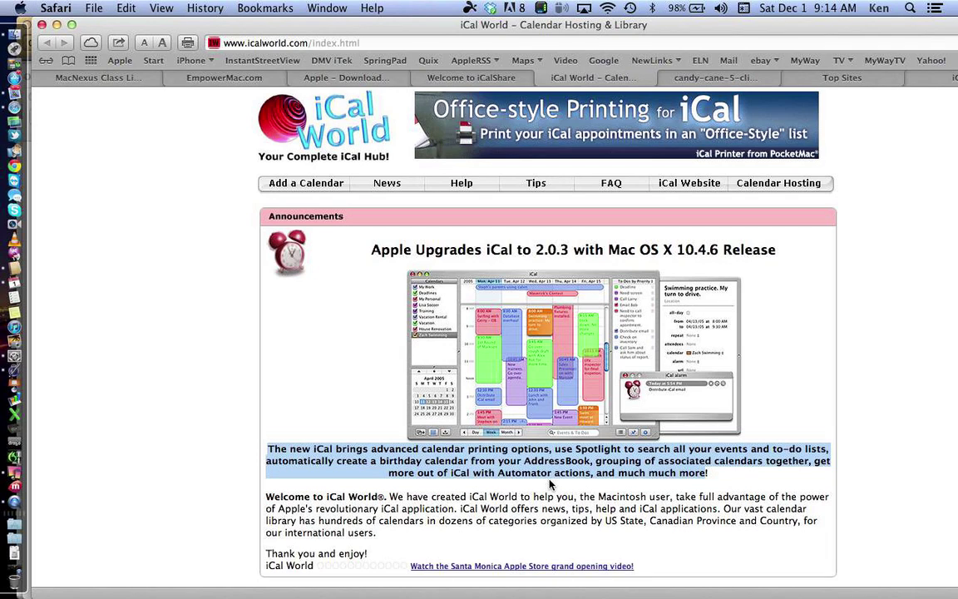
# Step: Have the selected iCal paragraph read aloud via Speech > Start Speaking, raise the volume, then switch to Mail
pyautogui.rightClick(544, 469)
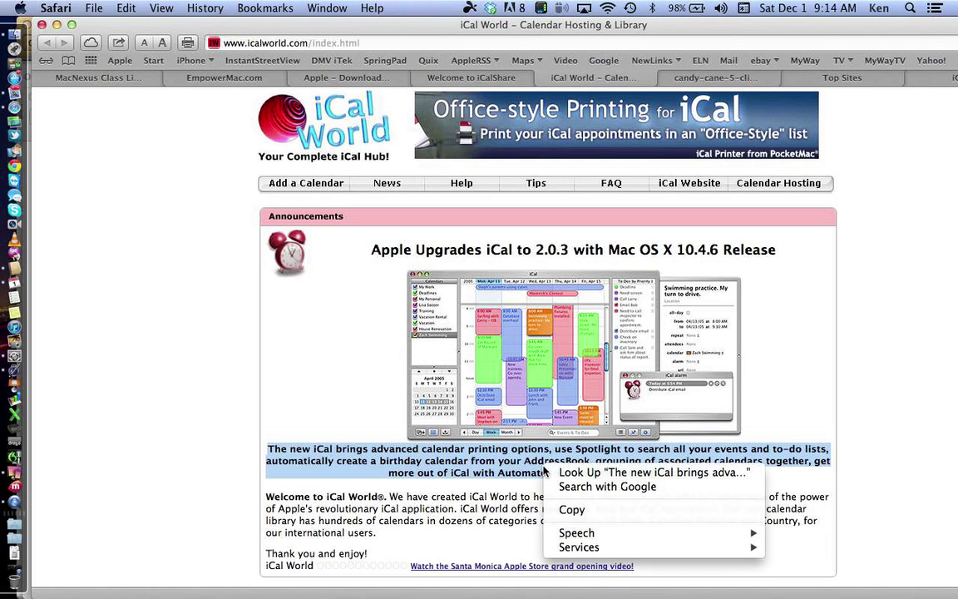
pyautogui.moveTo(575, 539)
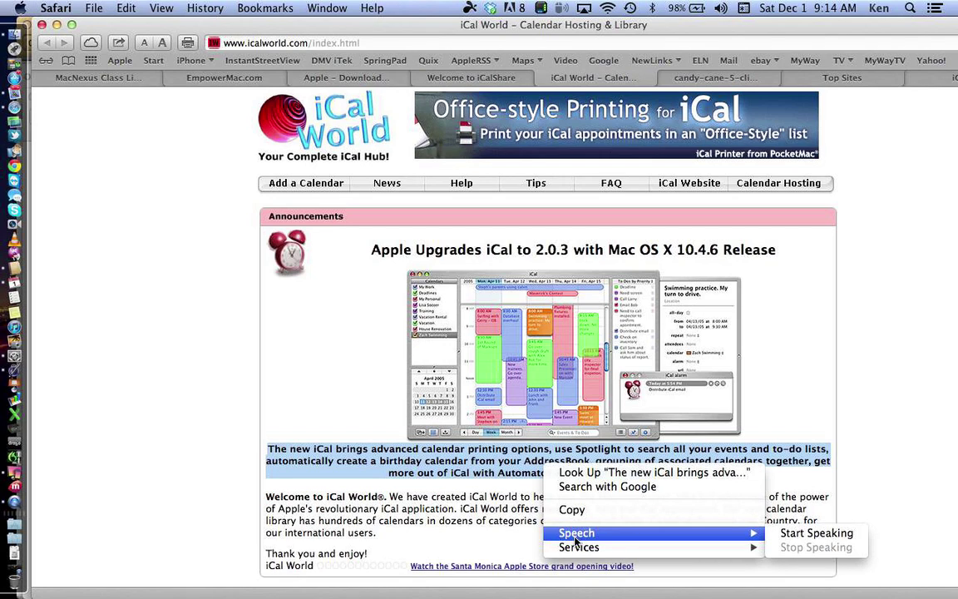
pyautogui.press('XF86AudioRaiseVolume')
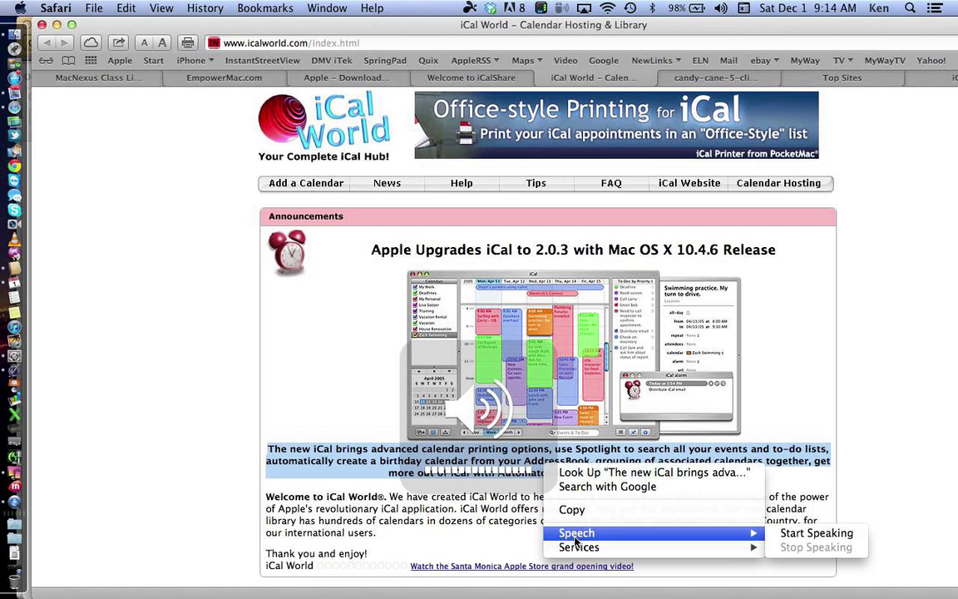
pyautogui.click(794, 532)
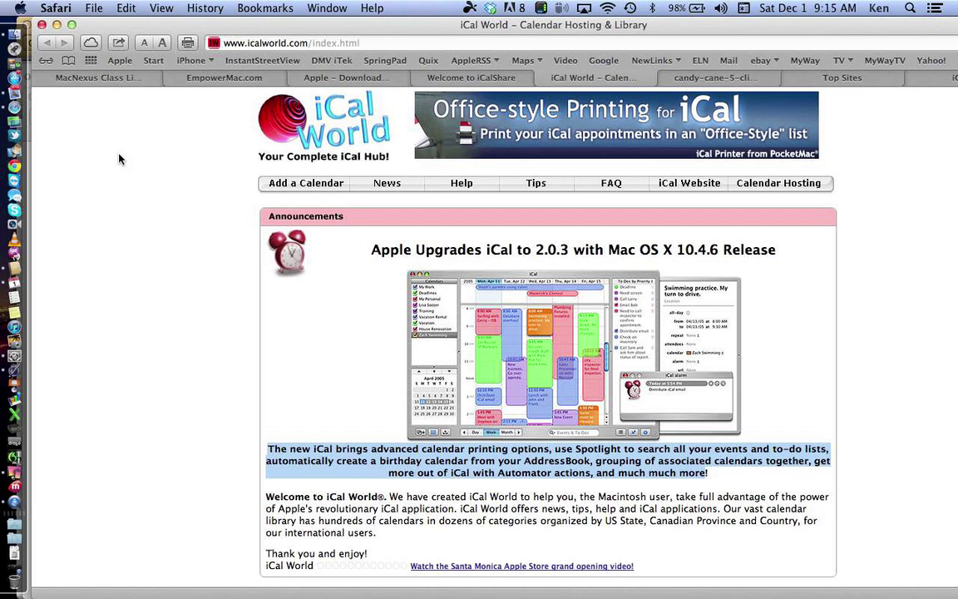
pyautogui.click(17, 88)
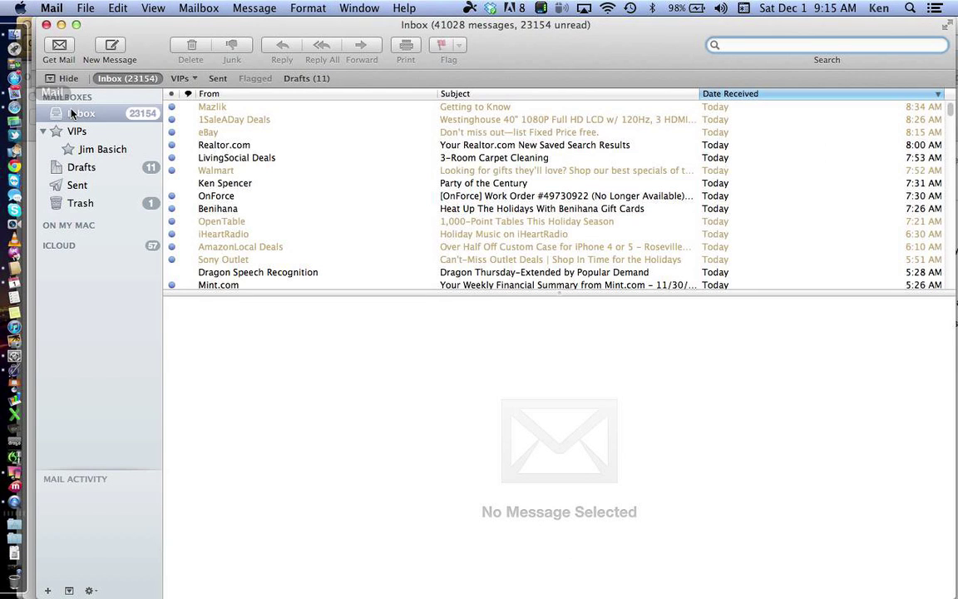
# Step: Open the Party of the Century message and select its WOW!!! and Party of the Century lines
pyautogui.click(235, 186)
pyautogui.moveTo(379, 422)
pyautogui.moveTo(180, 399); pyautogui.dragTo(375, 426)
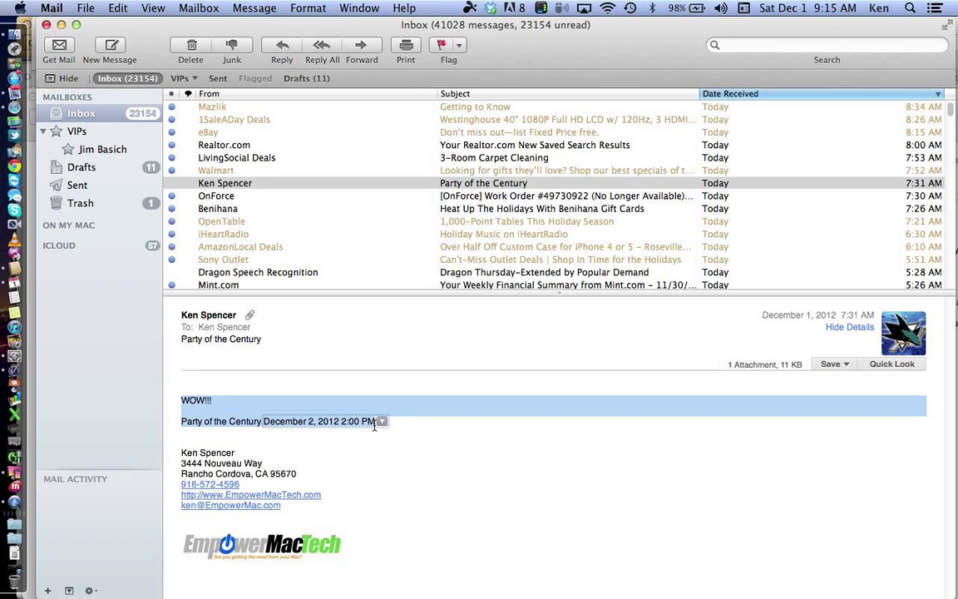
# Step: Have the selected opening lines read aloud twice using Speech > Start Speaking
pyautogui.rightClick(297, 414)
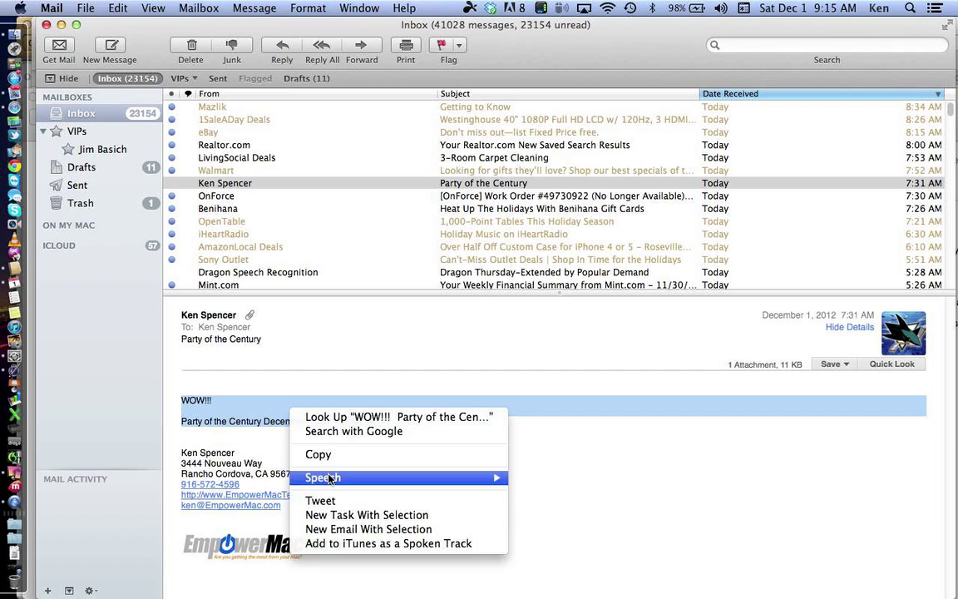
pyautogui.moveTo(474, 481)
pyautogui.click(553, 477)
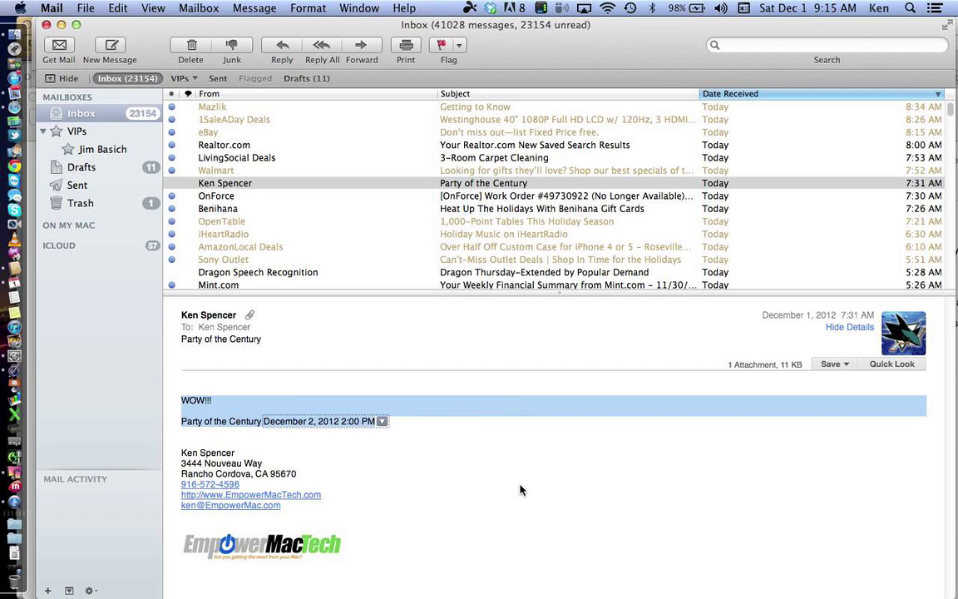
pyautogui.rightClick(279, 403)
pyautogui.moveTo(309, 471)
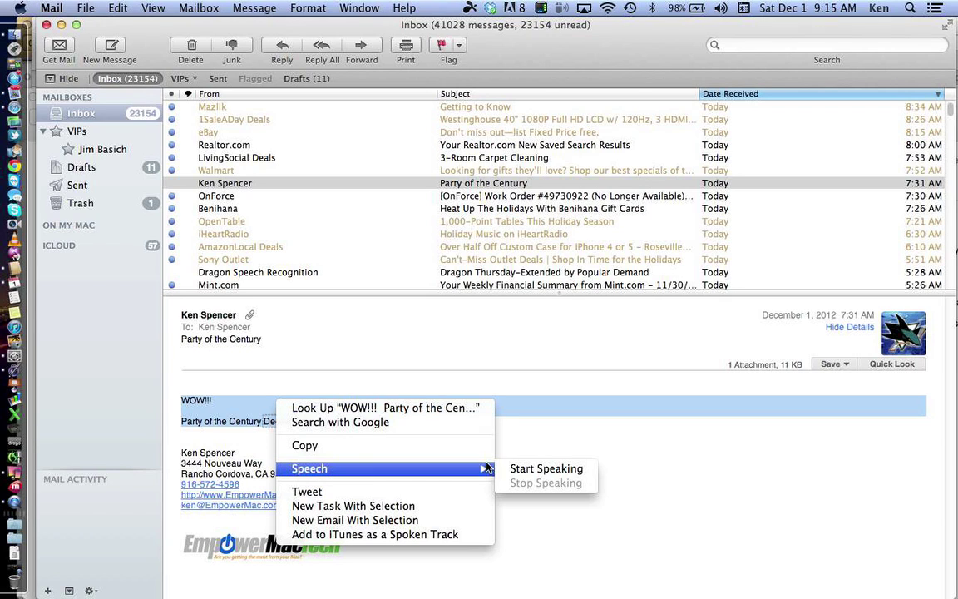
pyautogui.click(520, 470)
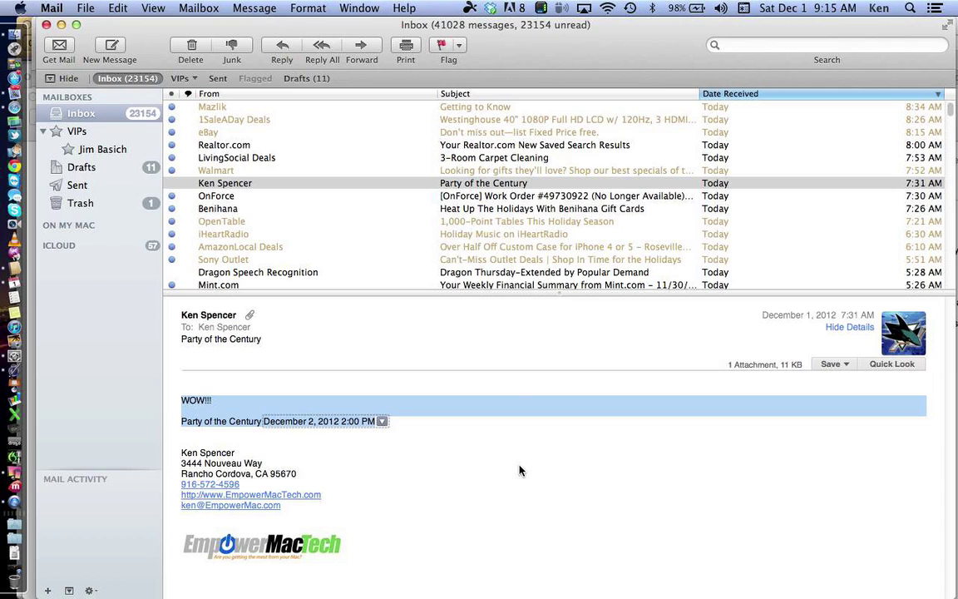
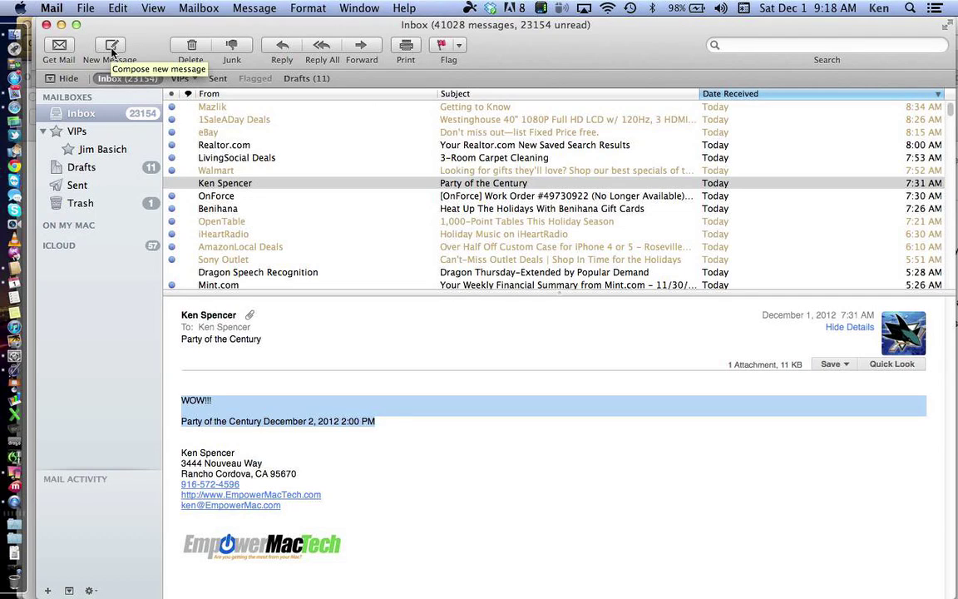
# Step: Compose a new Mail message and dictate three sentences above the signature, ending 'It's absolutely remarkable!'
pyautogui.click(112, 48)
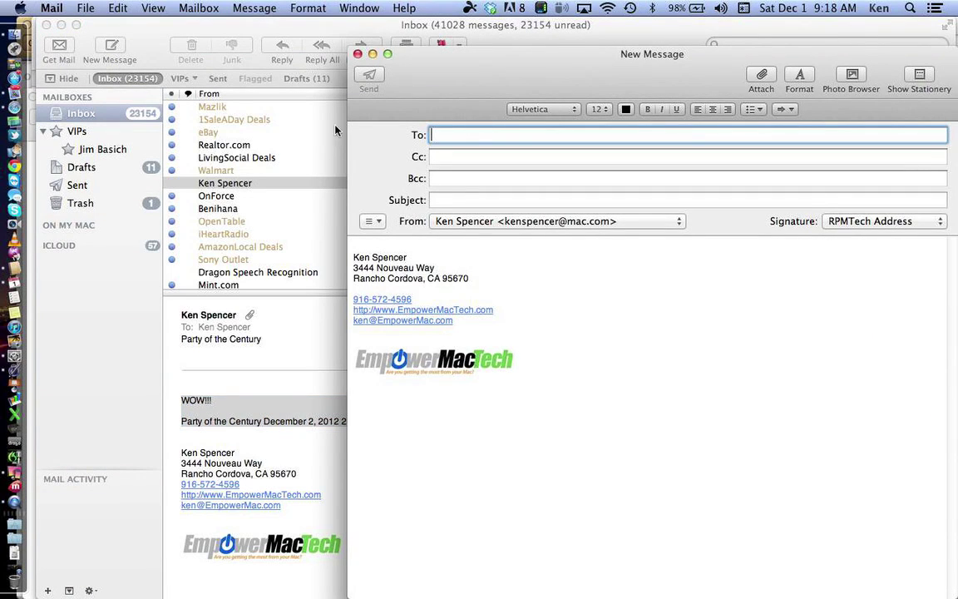
pyautogui.click(368, 244)
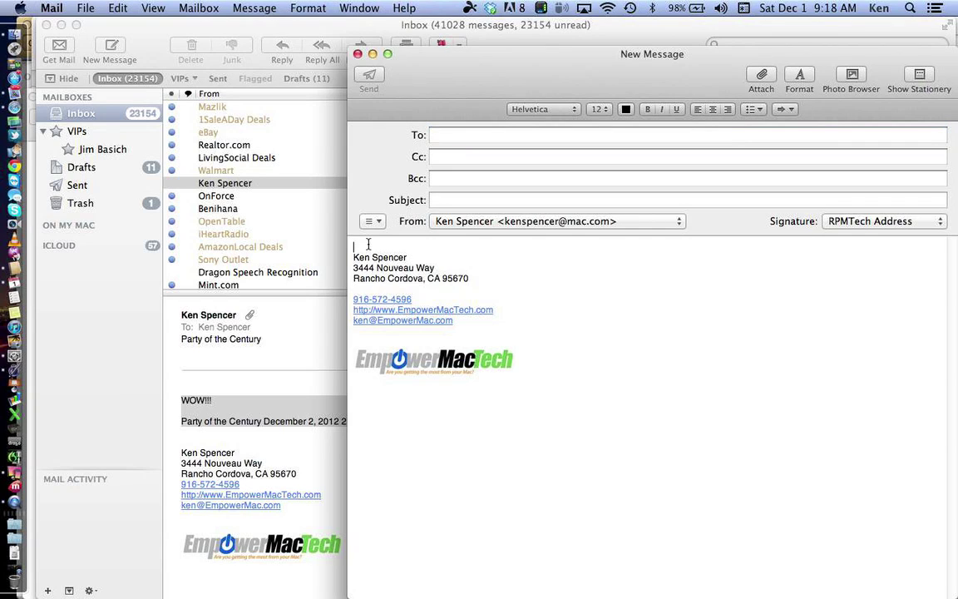
pyautogui.press('fn')
pyautogui.press('fn')
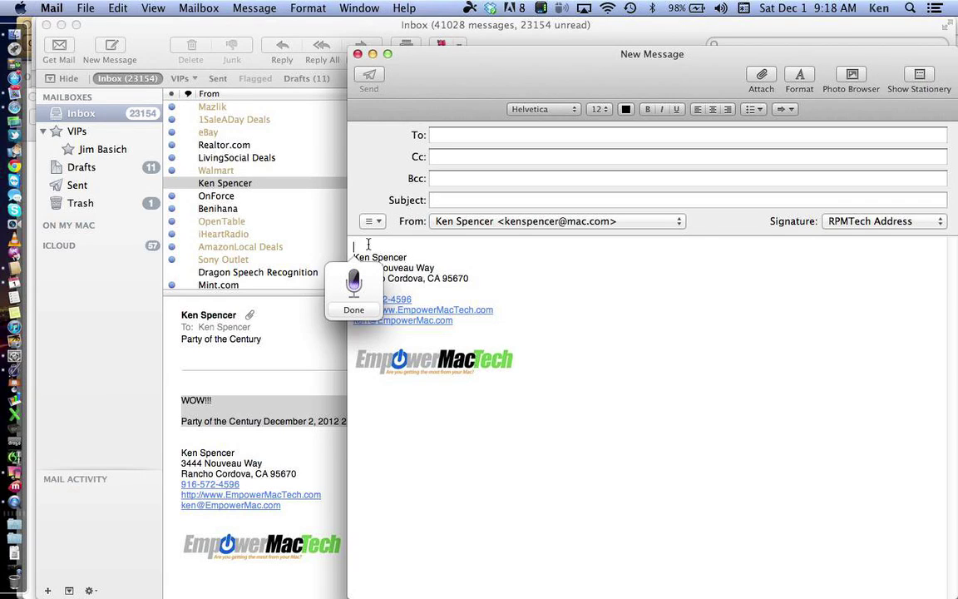
pyautogui.press('fn')
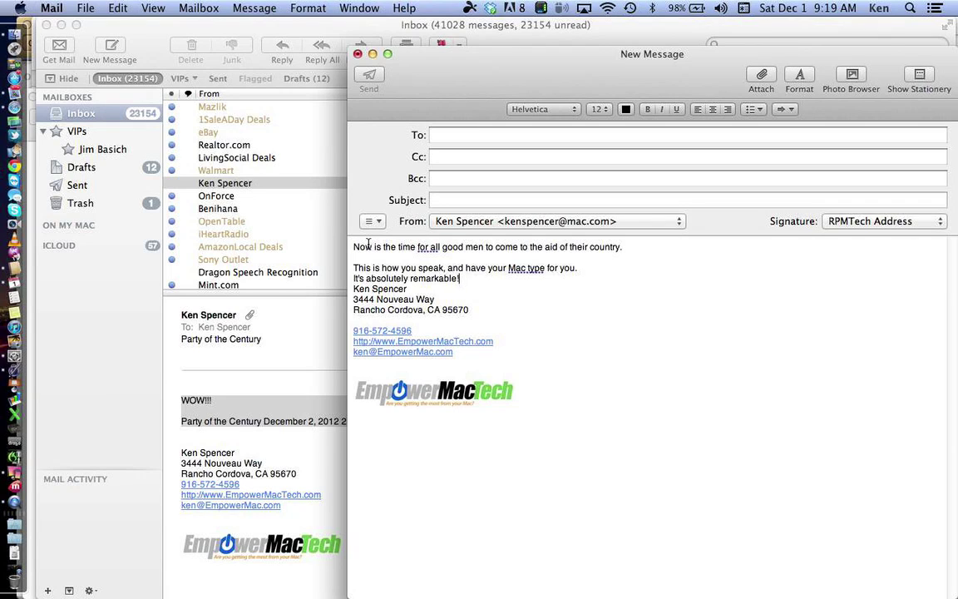
# Step: Open the Dictation tab of Dictation & Speech preferences and check the shortcut options without changing them
pyautogui.click(20, 8)
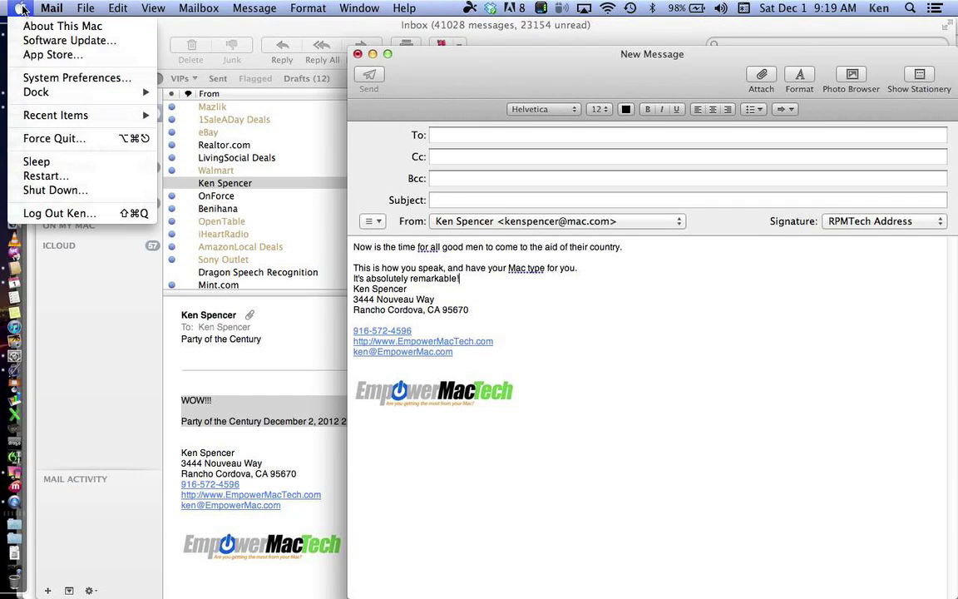
pyautogui.click(37, 79)
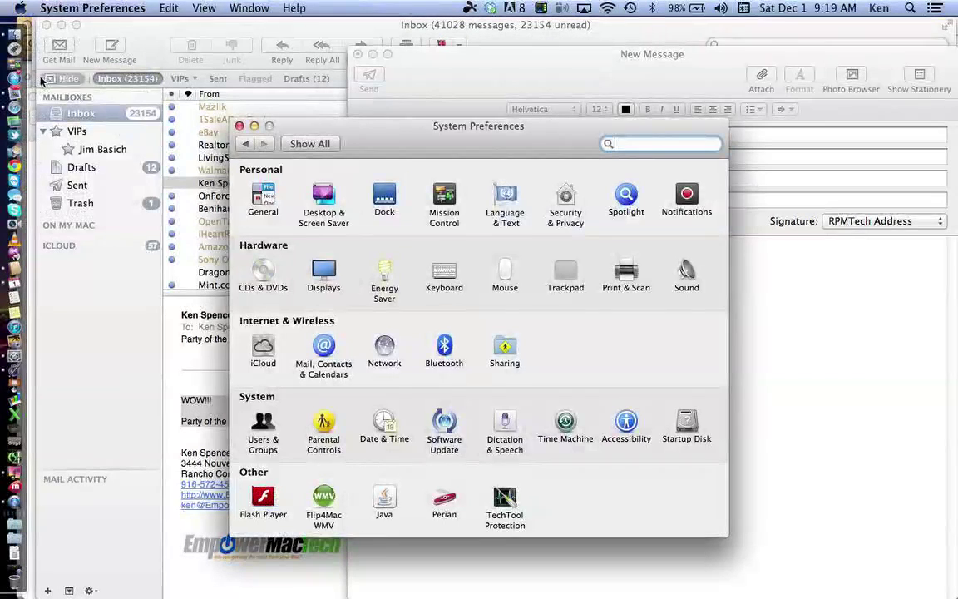
pyautogui.click(505, 425)
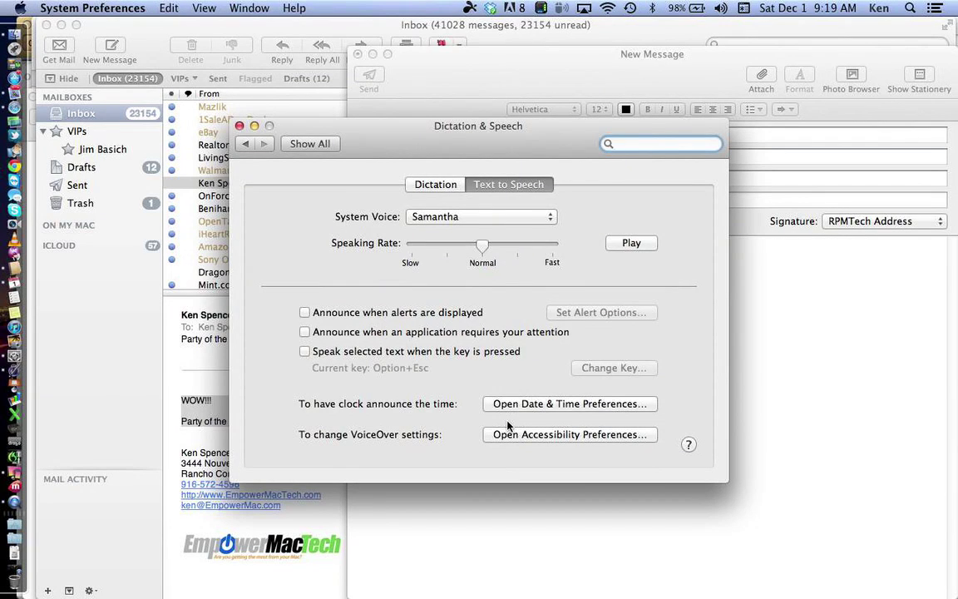
pyautogui.click(438, 184)
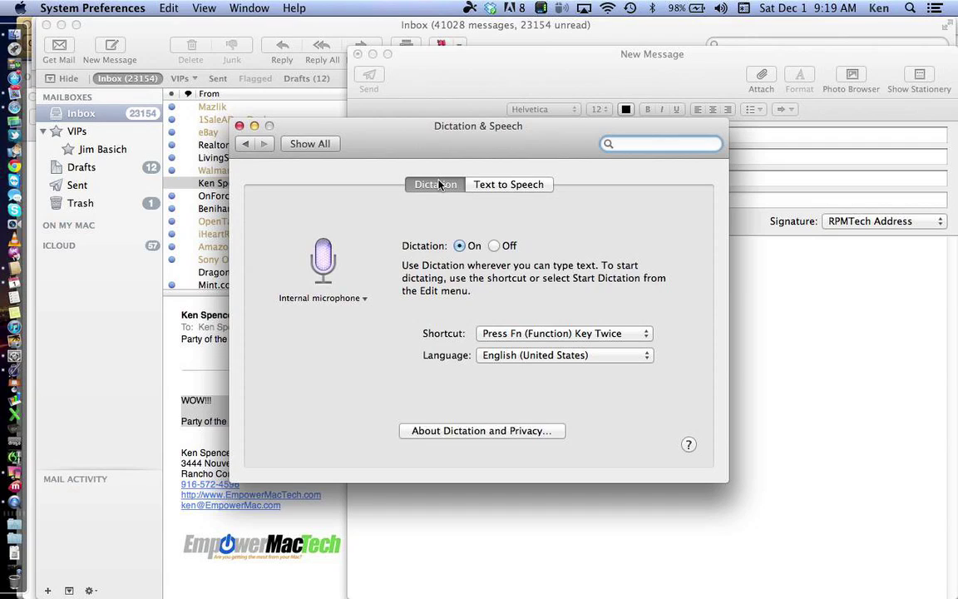
pyautogui.click(624, 334)
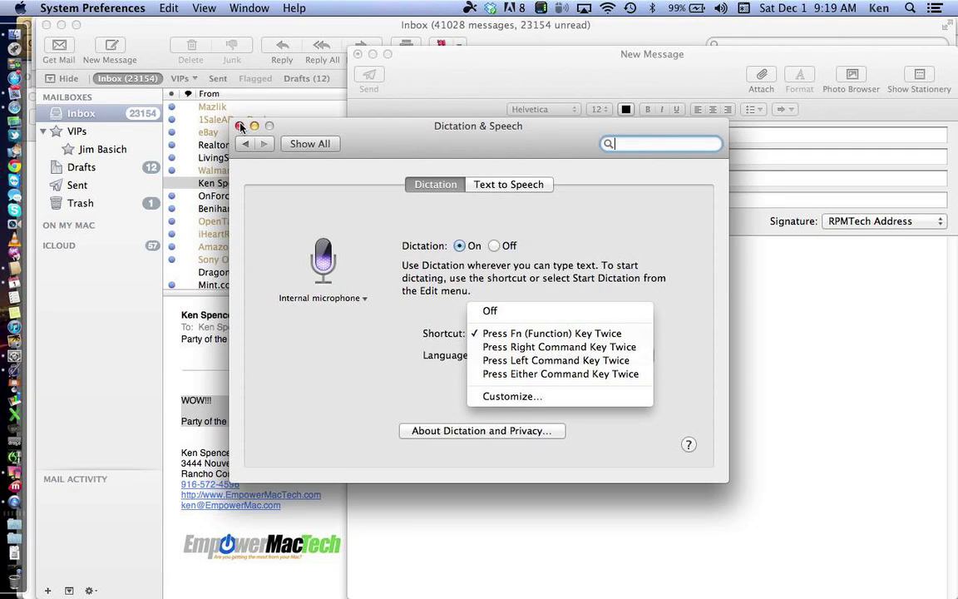
pyautogui.click(239, 125)
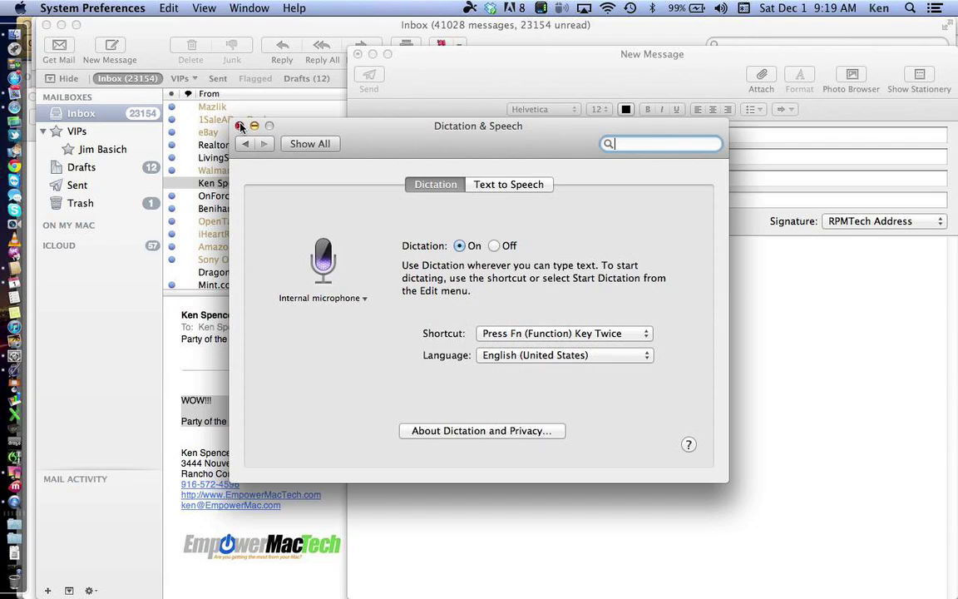
# Step: Close System Preferences to return to the Mail draft holding the dictated text
pyautogui.click(239, 125)
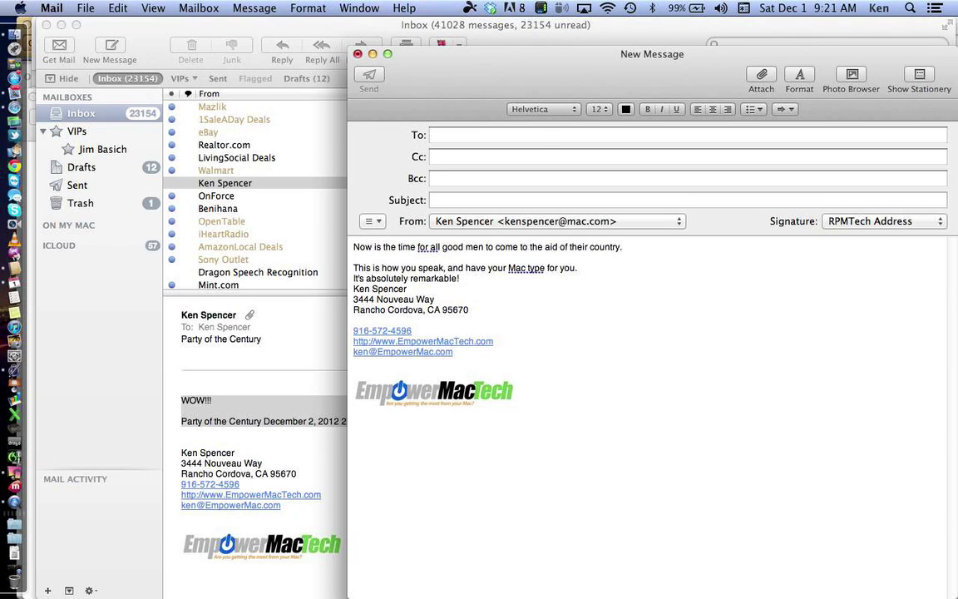
pyautogui.click(909, 8)
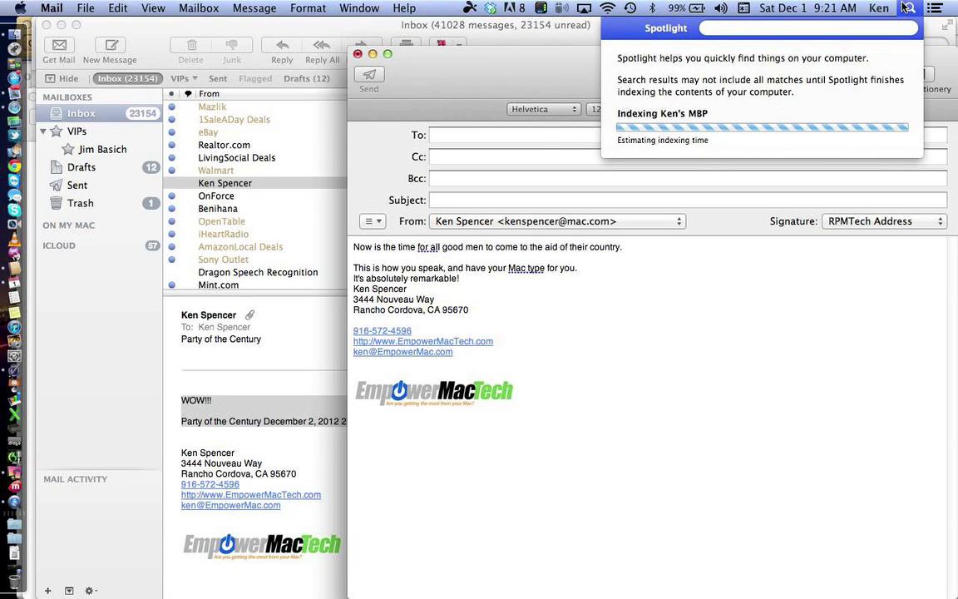
# Step: Launch Dragon Dictate via Spotlight 'dict', postpone the update, and load Dragon MBP Mic with Standard Audio Source
pyautogui.write('dict')
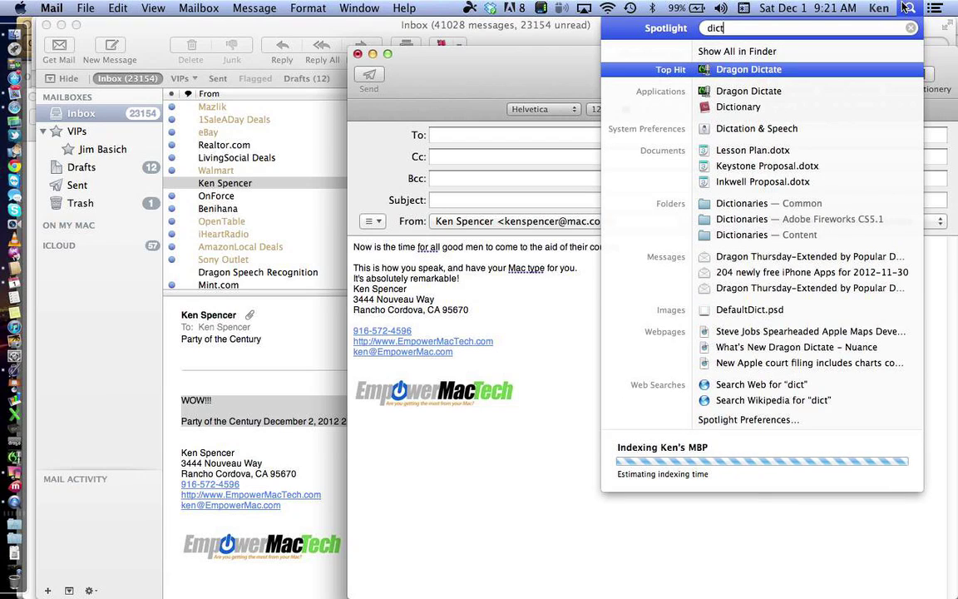
pyautogui.moveTo(732, 70); pyautogui.dragTo(736, 74)
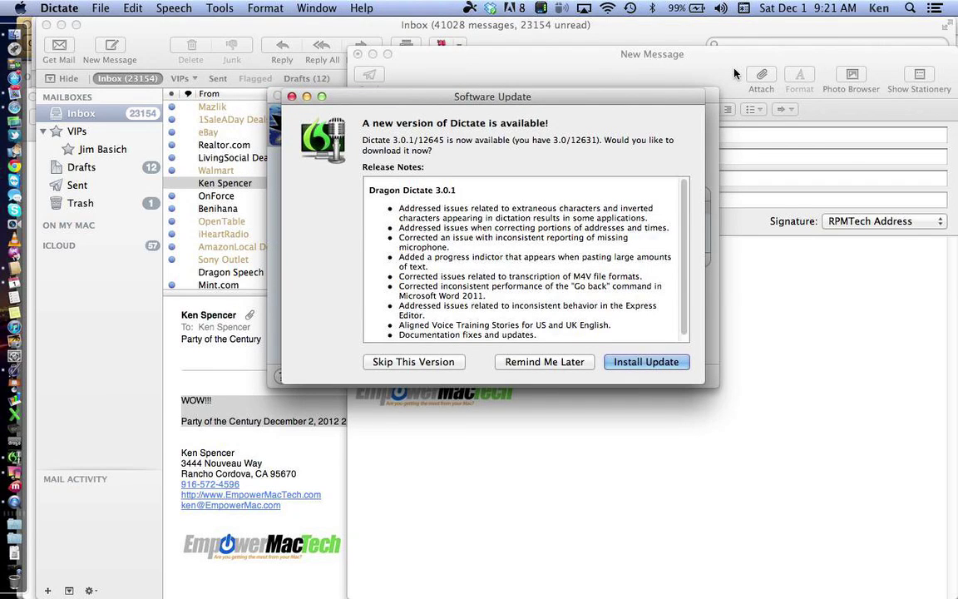
pyautogui.click(526, 363)
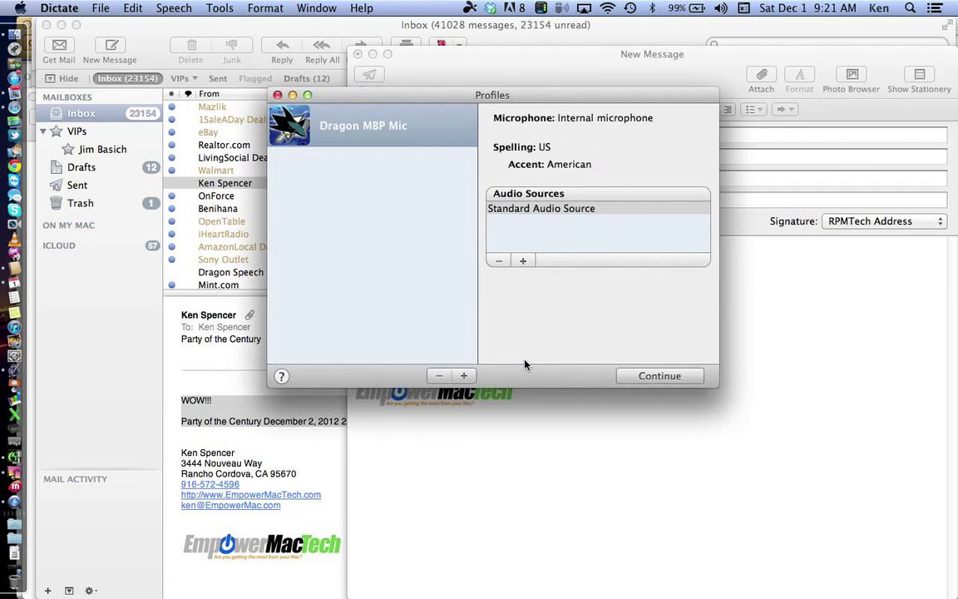
pyautogui.click(526, 210)
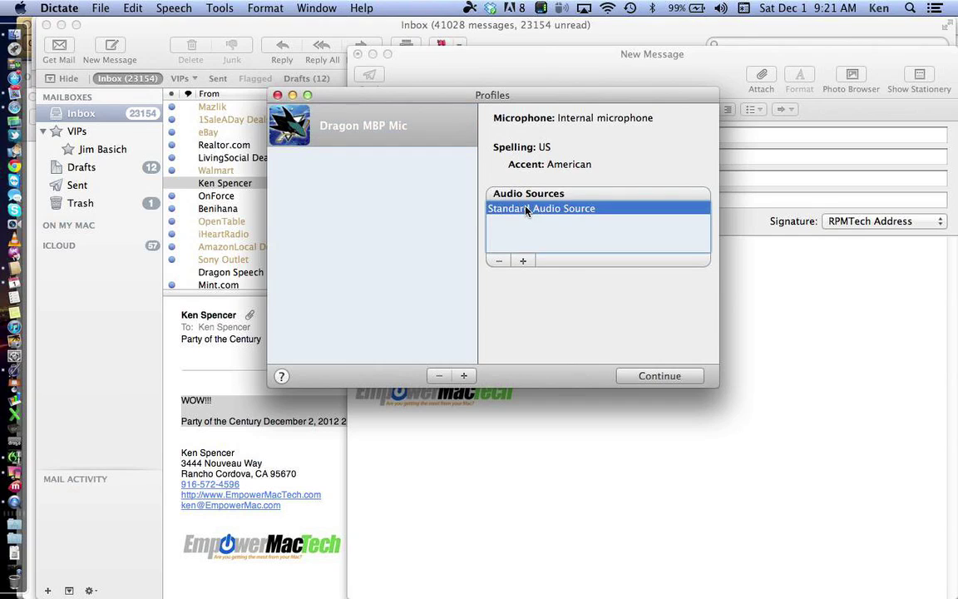
pyautogui.click(658, 379)
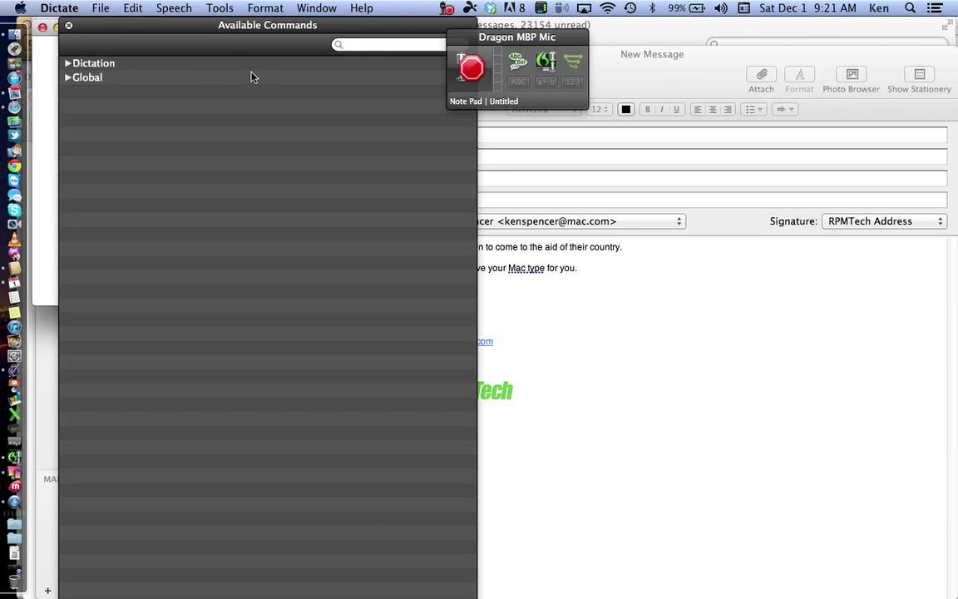
# Step: Reposition the Available Commands window alongside the Mail draft
pyautogui.click(208, 30)
pyautogui.moveTo(208, 30); pyautogui.dragTo(403, 30)
pyautogui.click(723, 315)
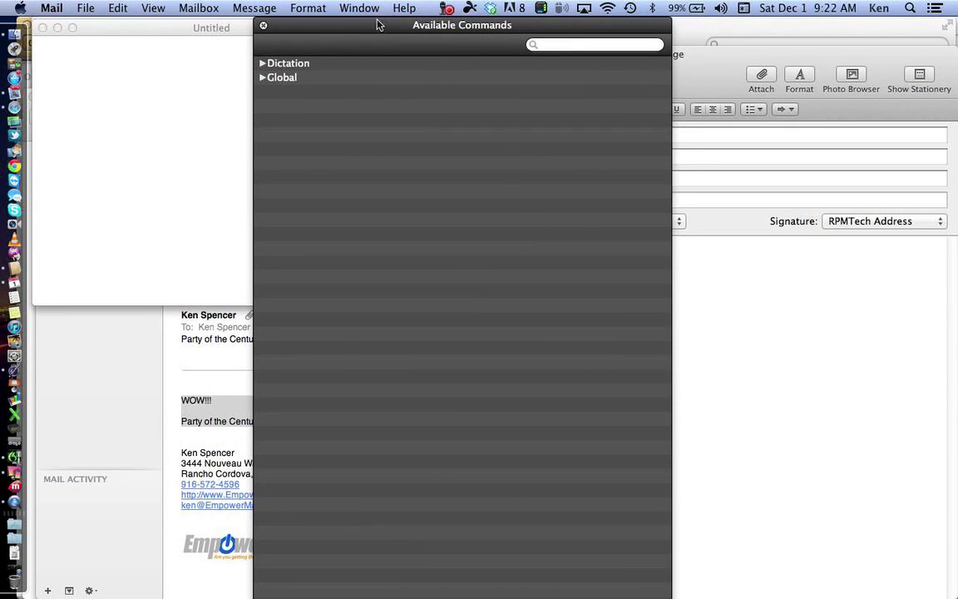
pyautogui.moveTo(331, 32); pyautogui.dragTo(128, 28)
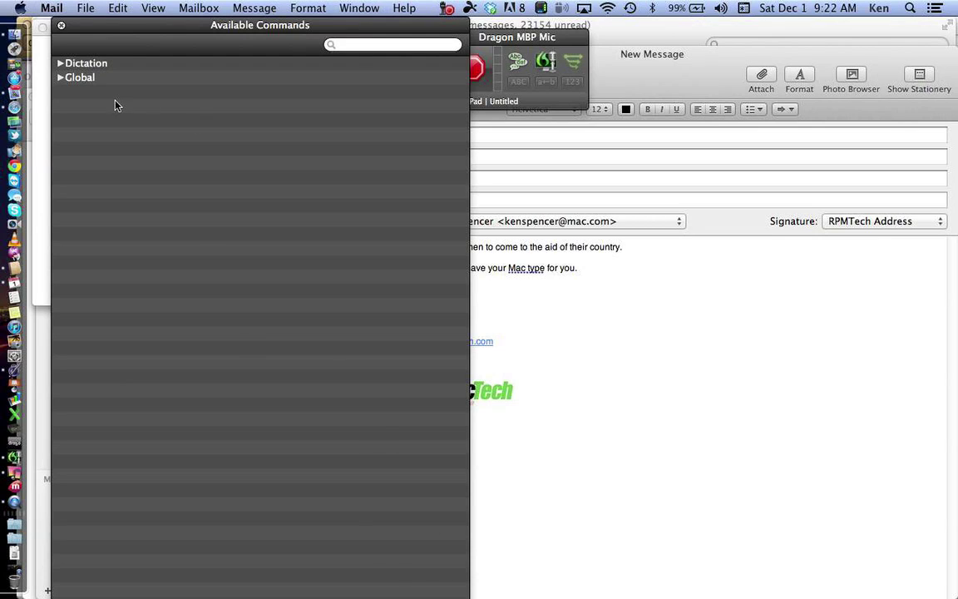
# Step: Browse the Dictation, Capitalization, Text Editing and Movement, and Global command lists, then close the window
pyautogui.click(61, 64)
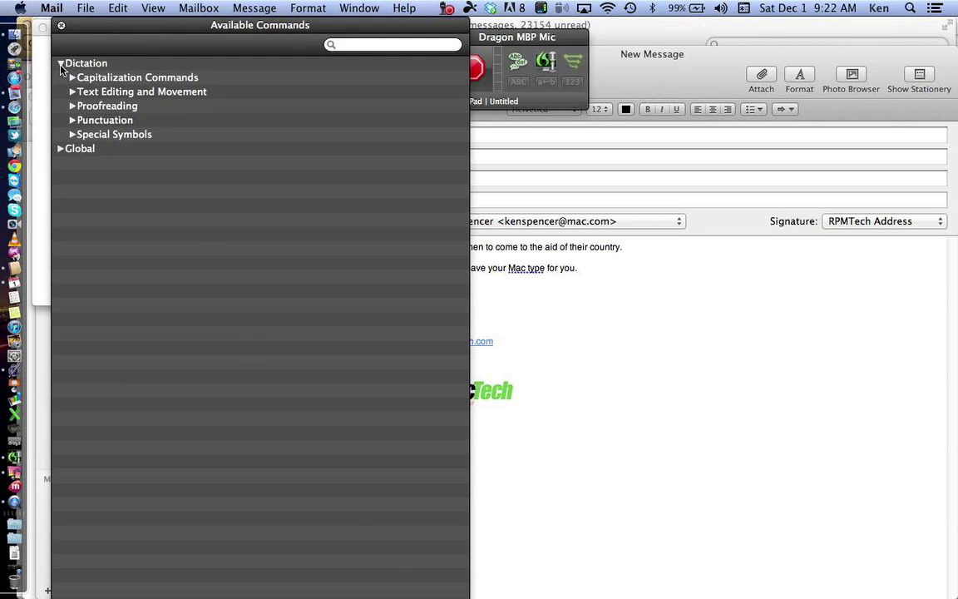
pyautogui.click(72, 78)
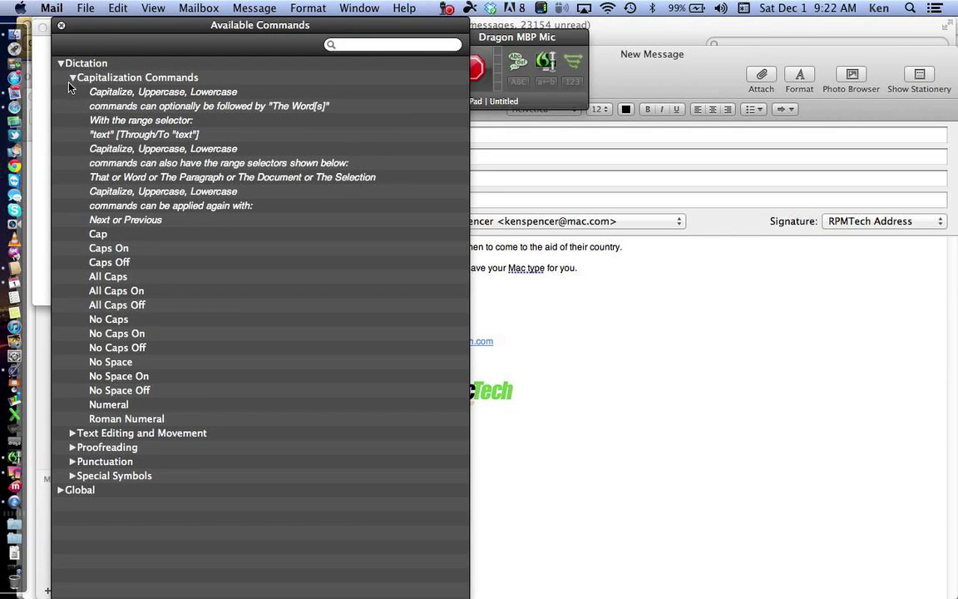
pyautogui.click(70, 79)
pyautogui.click(73, 93)
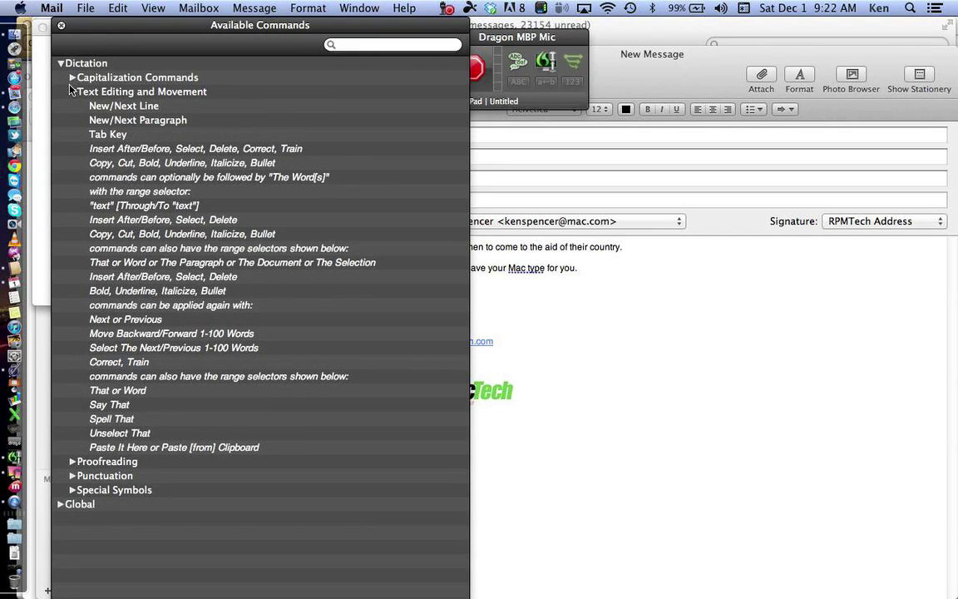
pyautogui.click(72, 92)
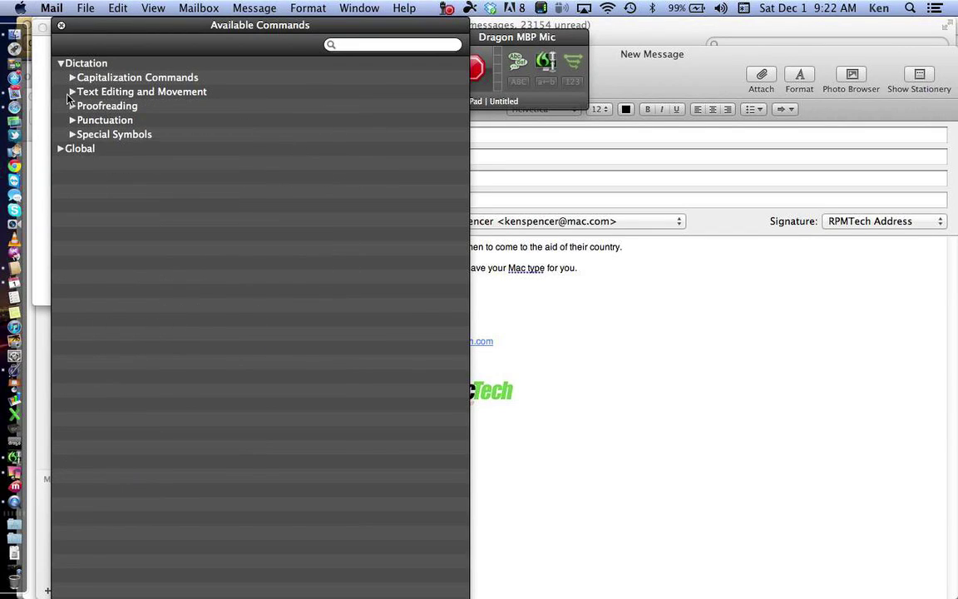
pyautogui.click(60, 150)
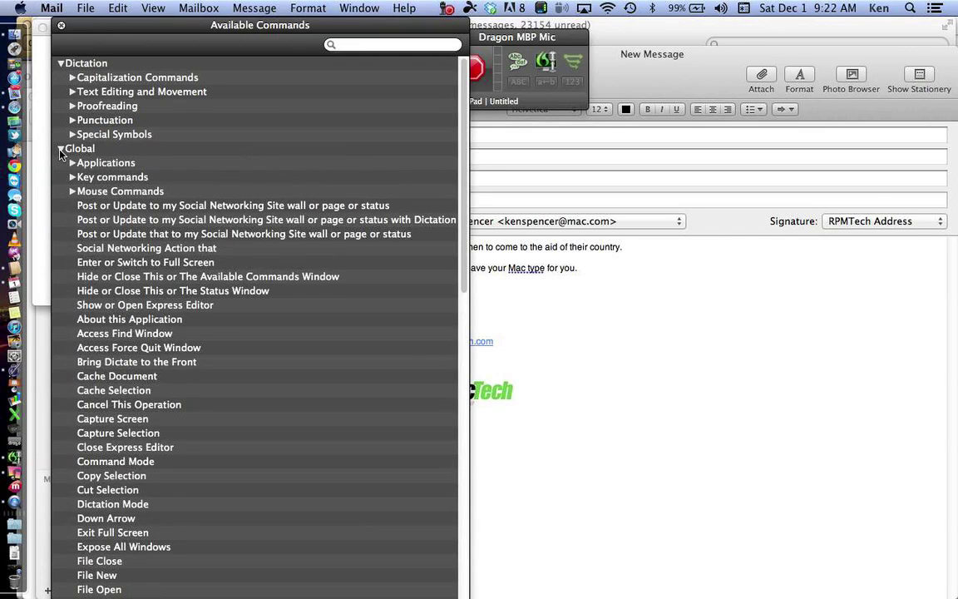
pyautogui.click(61, 27)
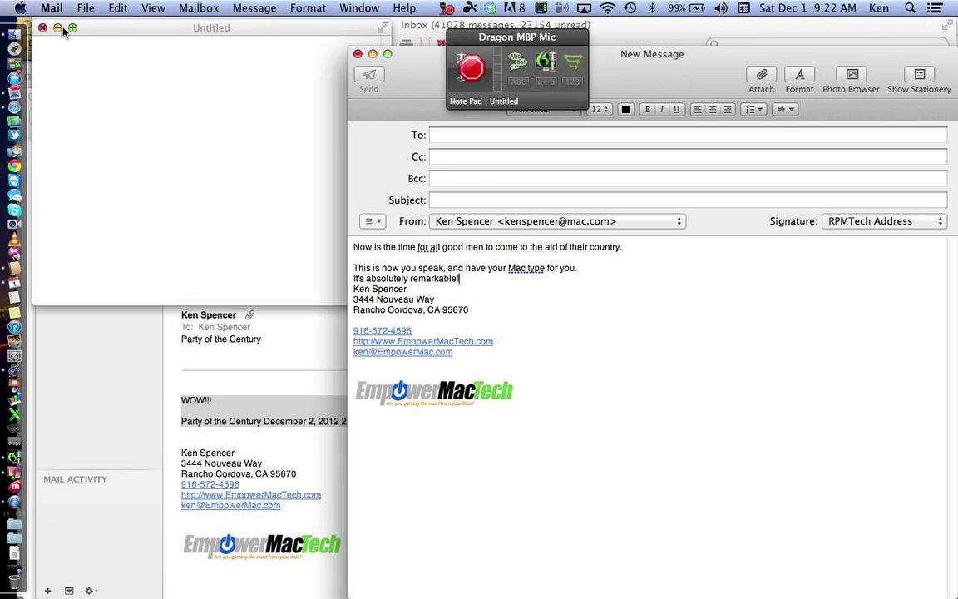
# Step: Turn on Dragon's microphone and say 'Launch TextEdit' to bring up its Open dialog
pyautogui.click(470, 71)
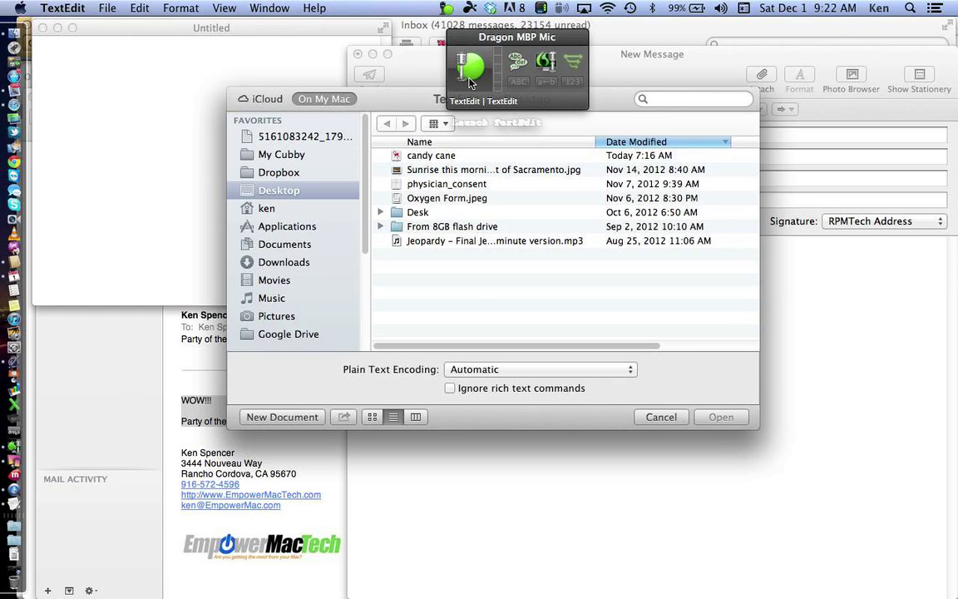
# Step: Create a new TextEdit document and dictate 'This program, listens as a speak, and will type as I go.'
pyautogui.click(281, 416)
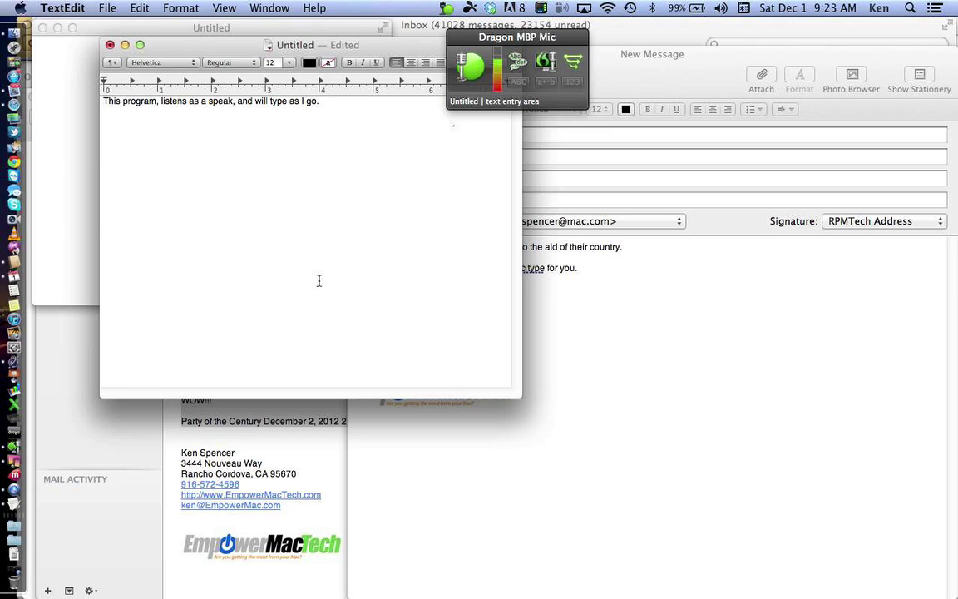
# Step: Start a new line, dictate the two sentences on accuracy and erasing syllables, then say 'Go to sleep'
pyautogui.press('Return')
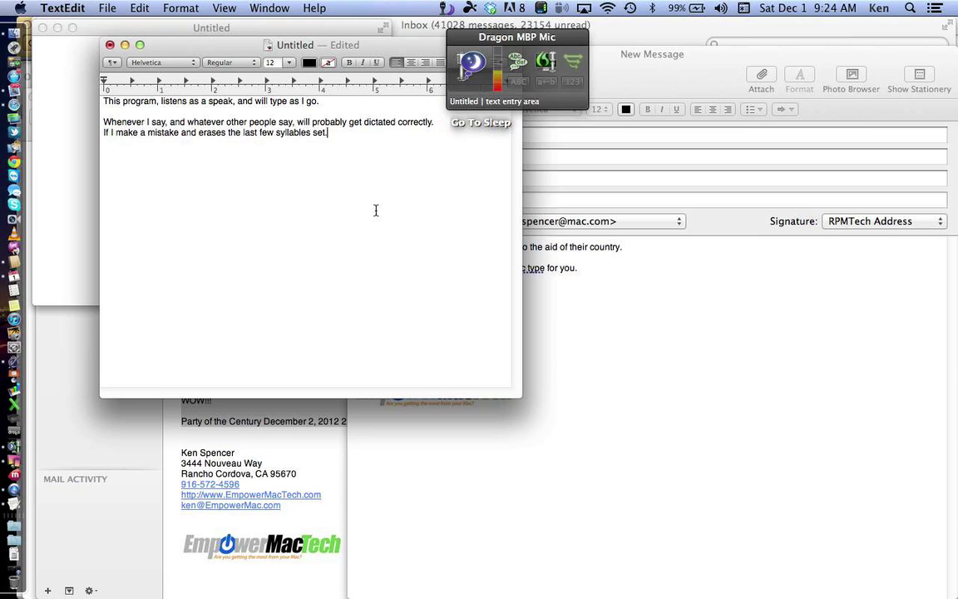
# Step: Wake the microphone and dictate the 'Scratch that.' paragraph about hockey periods and hands-free use
pyautogui.click(476, 62)
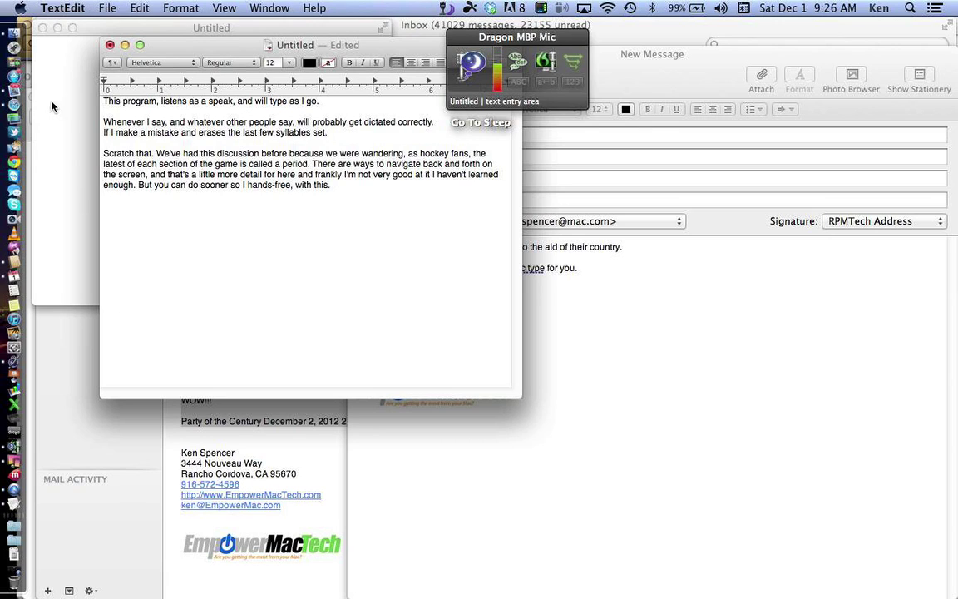
# Step: Open the 'Dragon Thursday–Extended by Popular Demand' message from Mail's Window menu
pyautogui.click(12, 84)
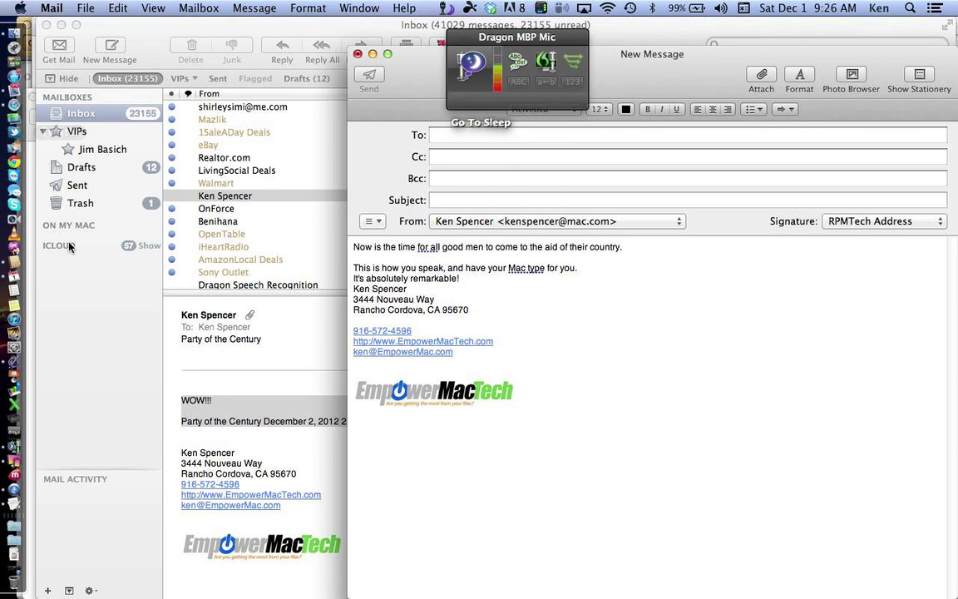
pyautogui.click(337, 8)
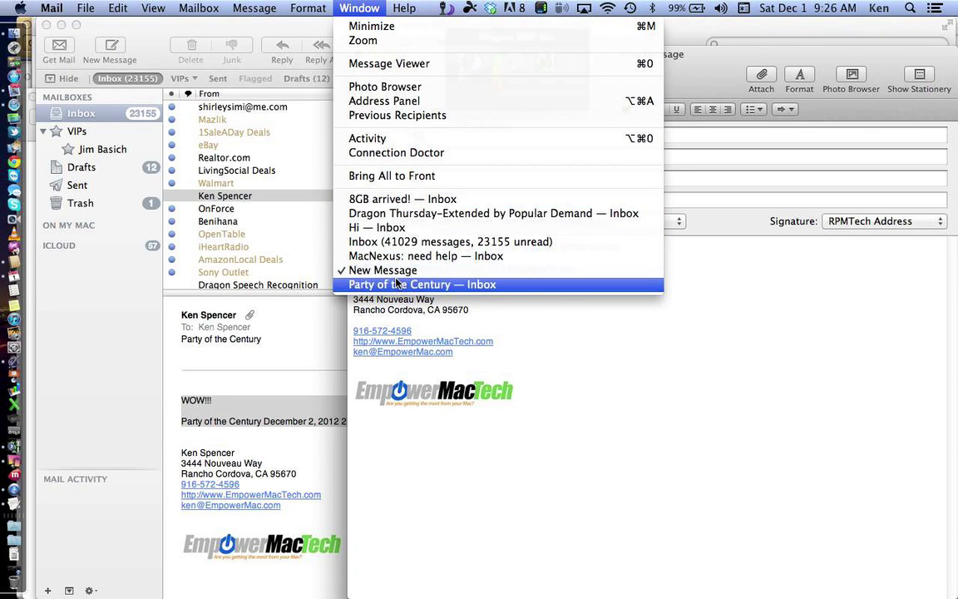
pyautogui.click(402, 213)
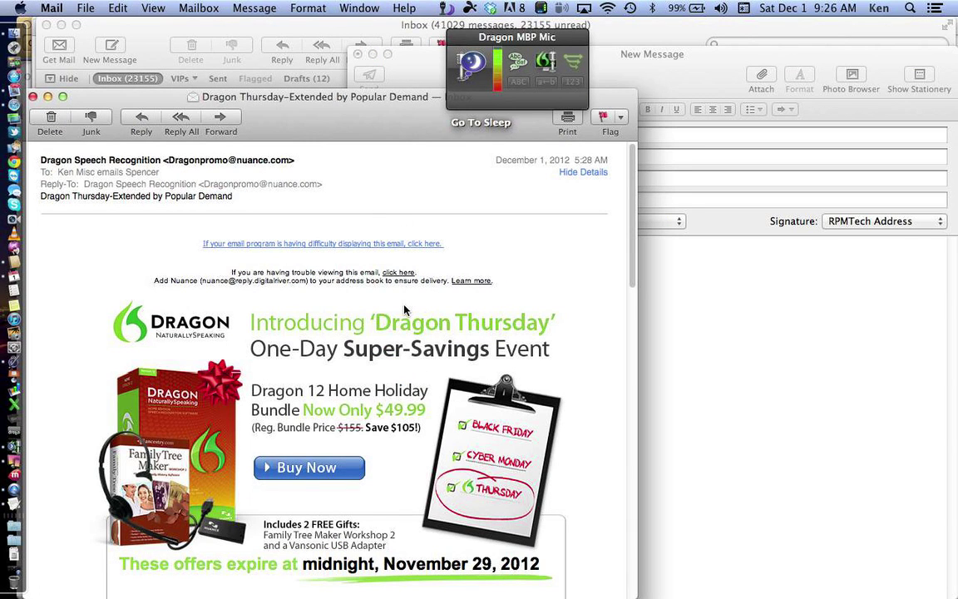
# Step: Scroll through the message down to the Home, Premium and Dictate for Mac edition offers
pyautogui.scroll(-3, 405, 309)
pyautogui.scroll(-2, 405, 310)
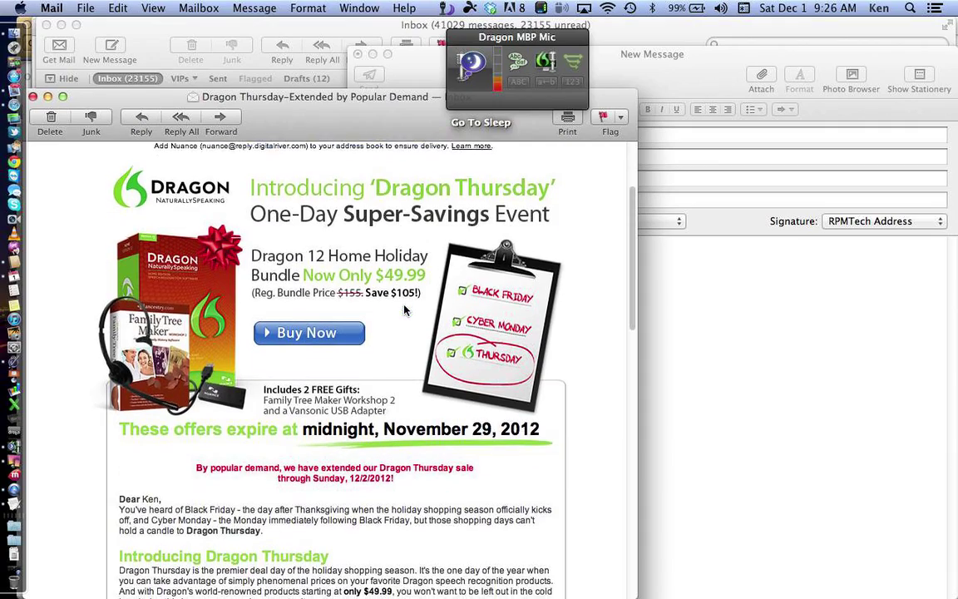
pyautogui.scroll(3, 405, 310)
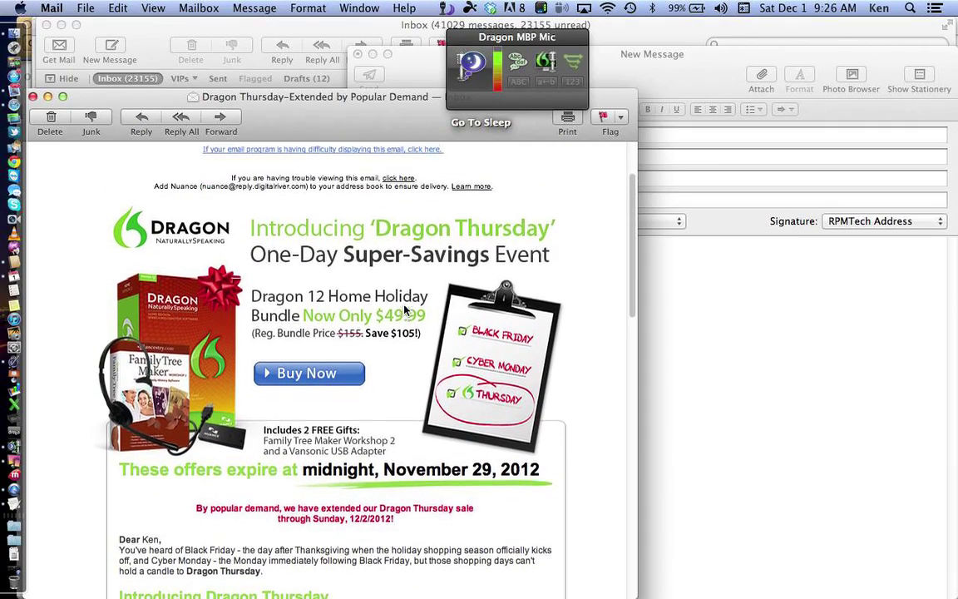
pyautogui.scroll(-1, 406, 310)
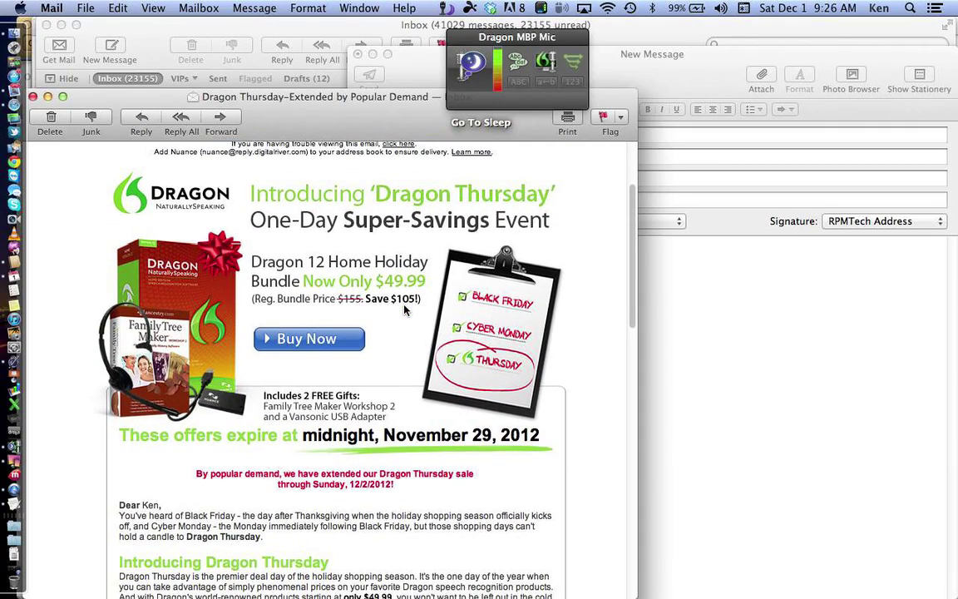
pyautogui.scroll(-10, 405, 310)
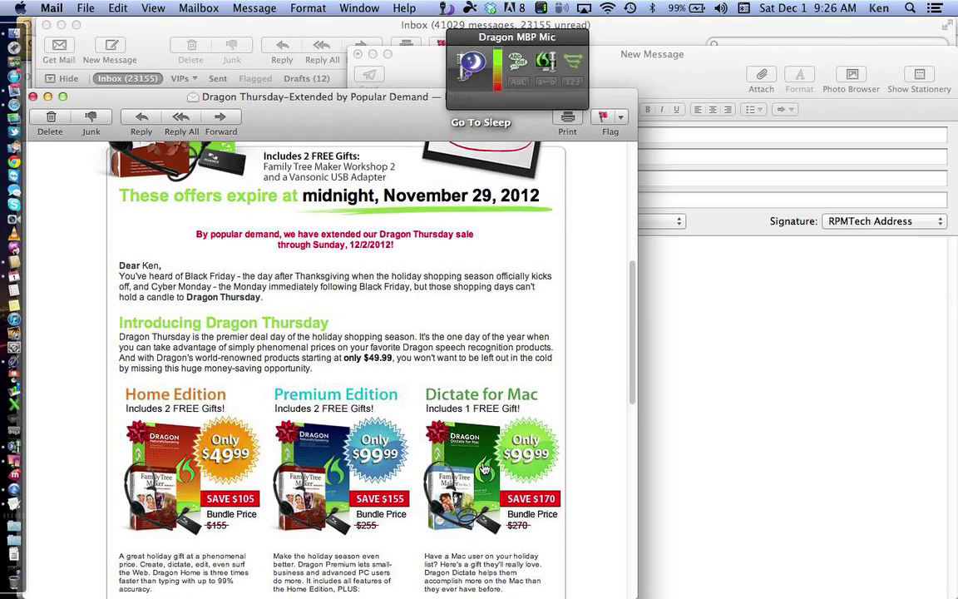
pyautogui.scroll(-1, 485, 470)
pyautogui.scroll(-2, 485, 470)
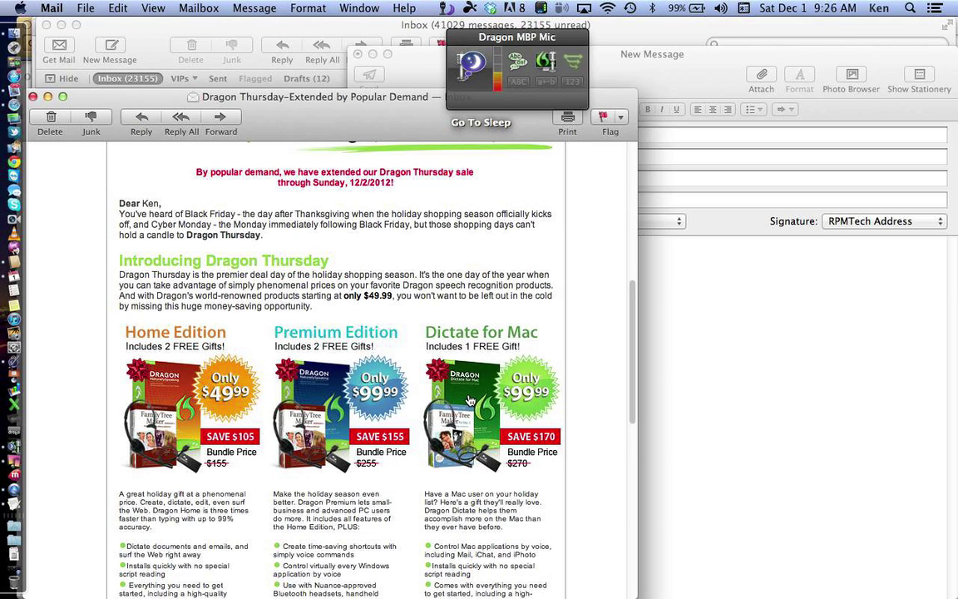
pyautogui.scroll(-3, 470, 401)
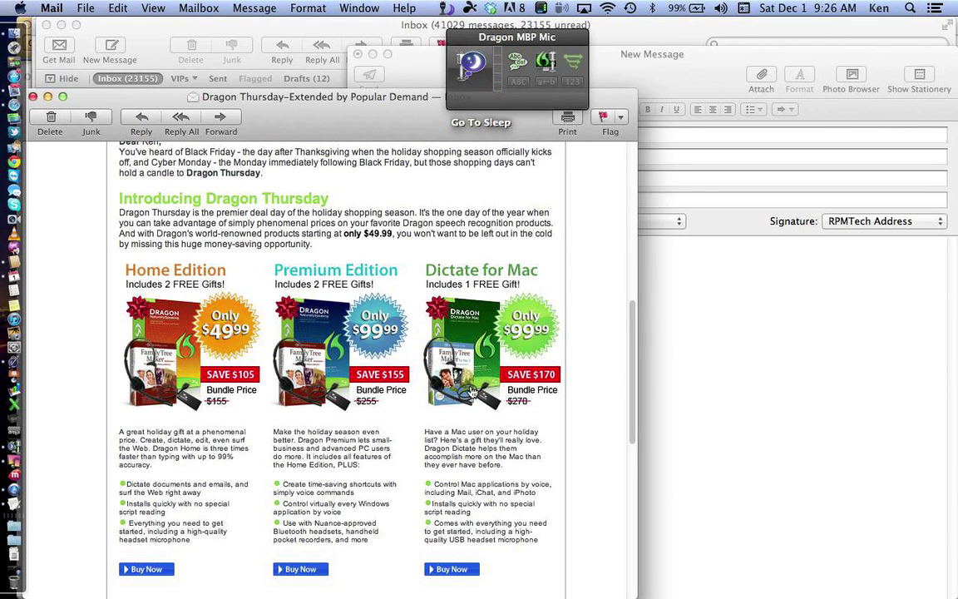
# Step: Open the Nuance store checkout with the Dragon Dictate 3 Holiday Bundle ($99.99) and review its product information
pyautogui.click(471, 391)
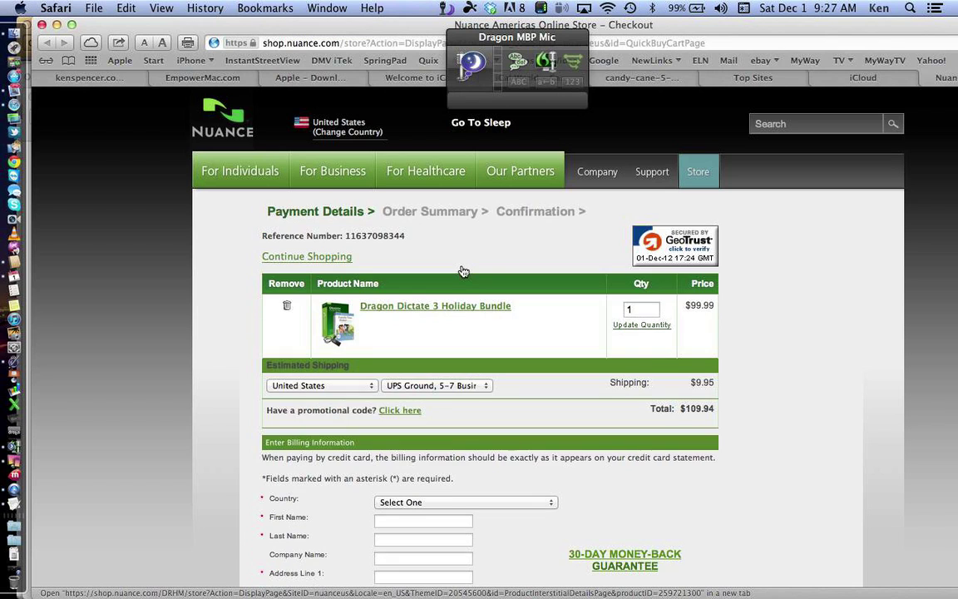
pyautogui.click(466, 307)
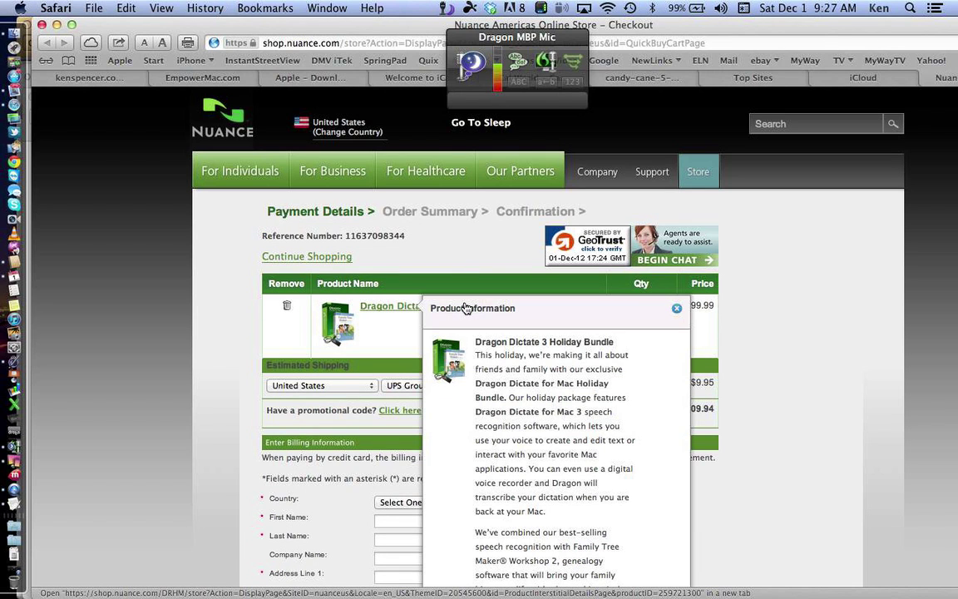
pyautogui.scroll(-3, 589, 469)
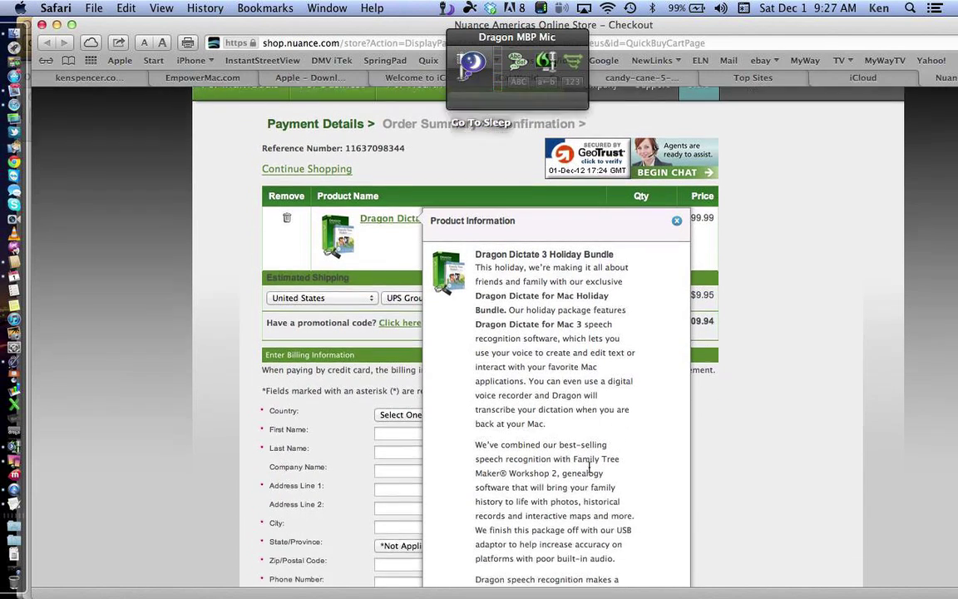
pyautogui.scroll(-2, 589, 468)
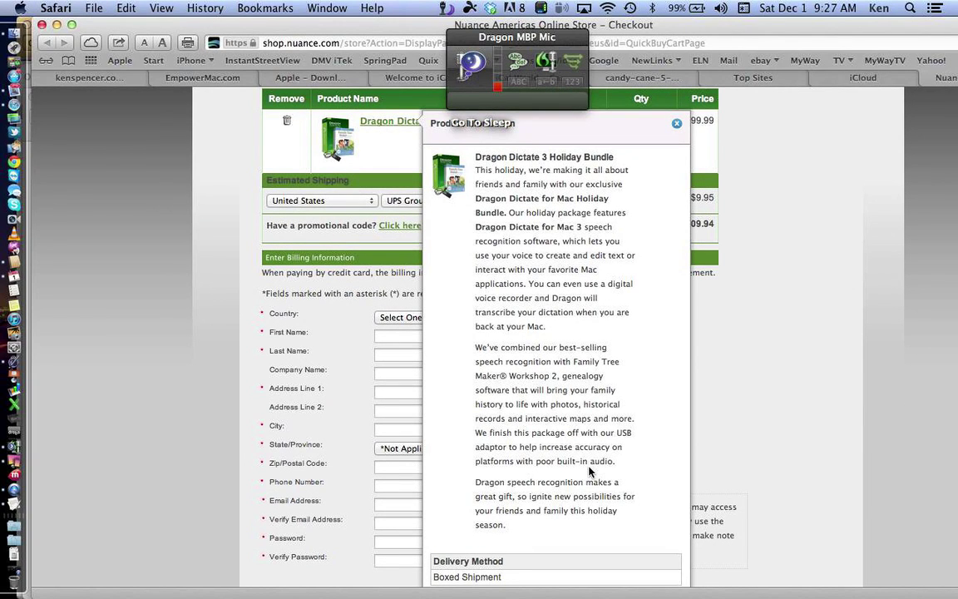
pyautogui.scroll(-1, 589, 470)
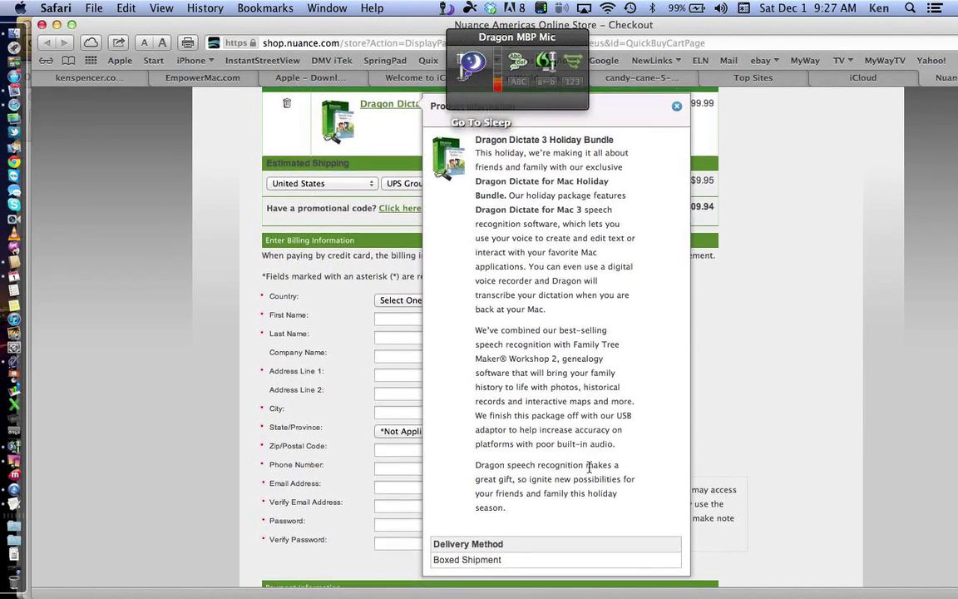
pyautogui.scroll(-1, 589, 468)
pyautogui.scroll(5, 589, 468)
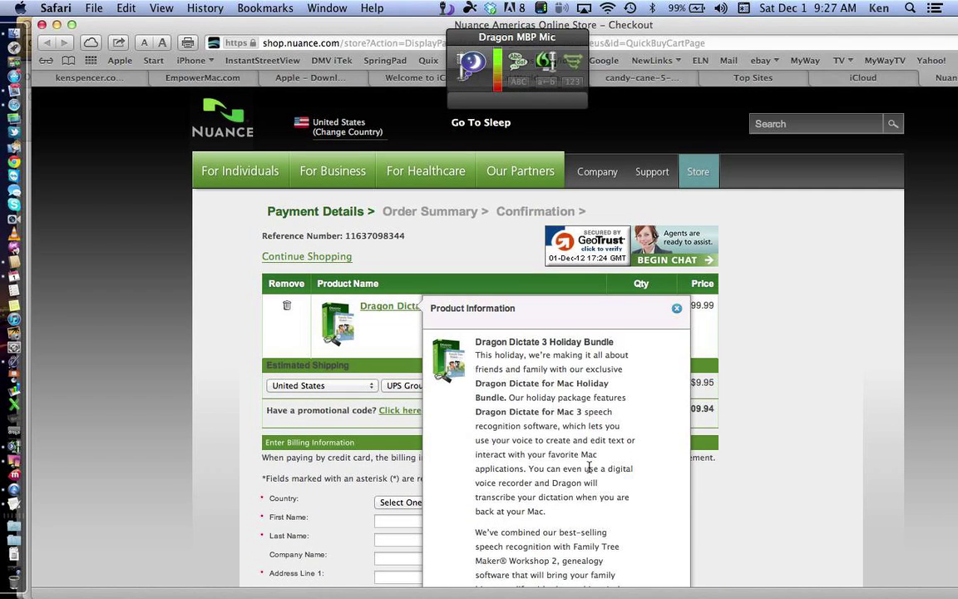
pyautogui.click(677, 310)
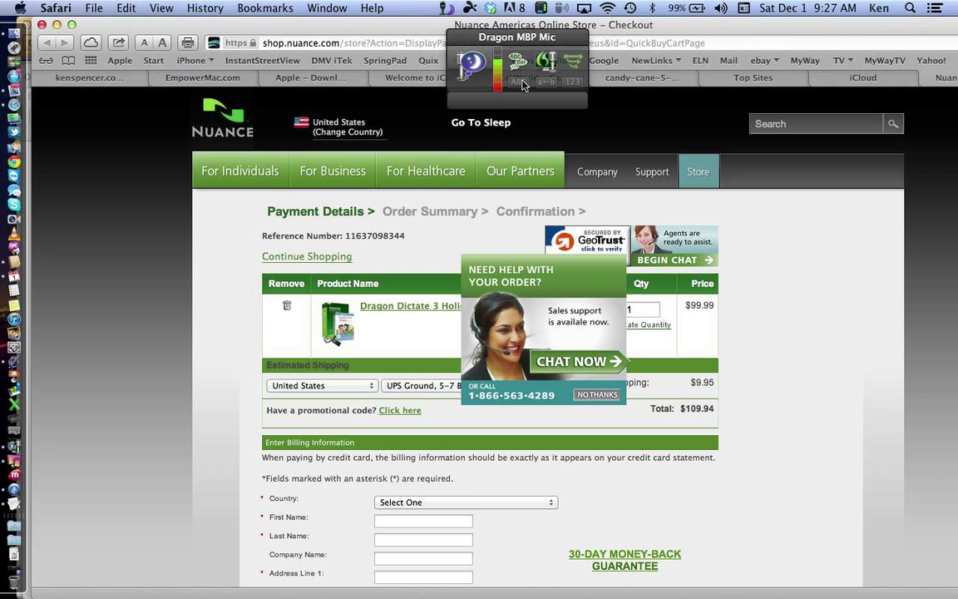
# Step: Turn the Dragon Dictate microphone off and then back on
pyautogui.click(468, 65)
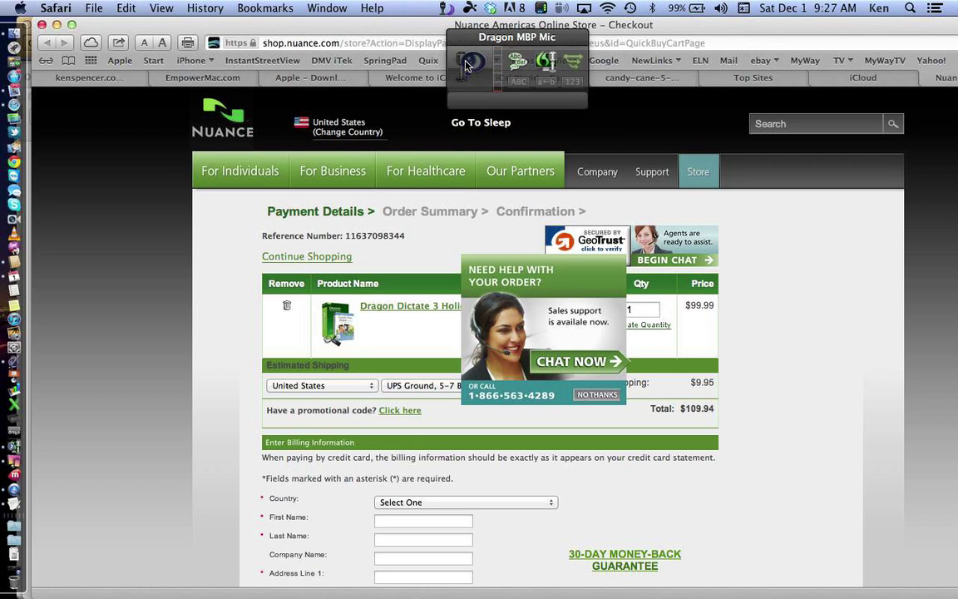
pyautogui.click(468, 64)
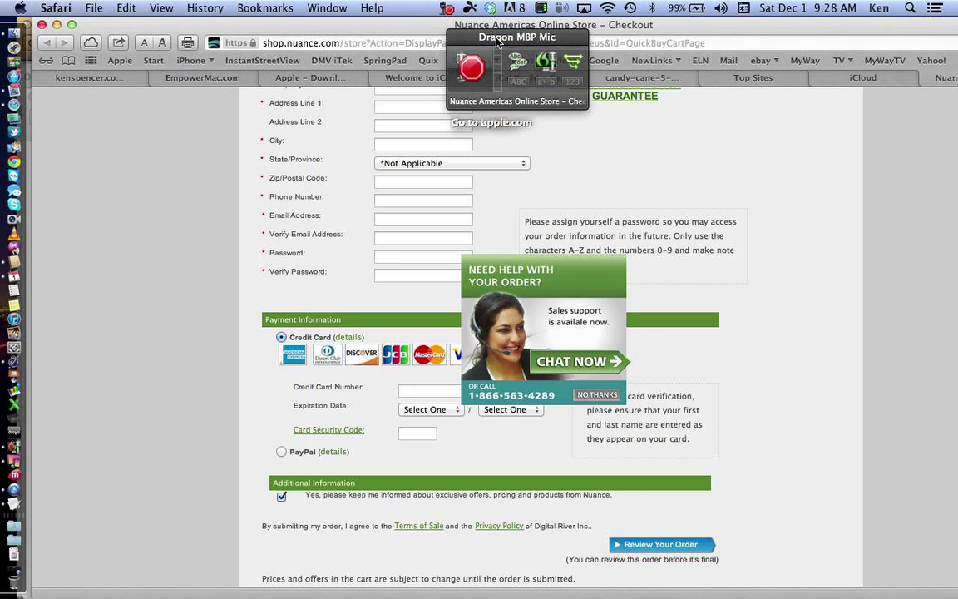
# Step: Bring Dragon Dictate's Note Pad forward, then return to the Safari checkout page
pyautogui.click(14, 449)
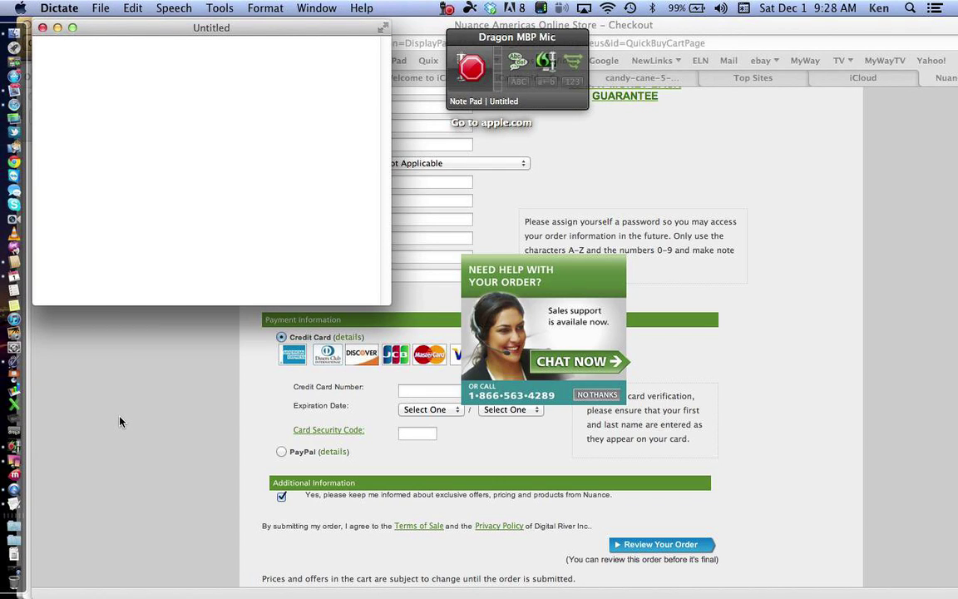
pyautogui.click(120, 422)
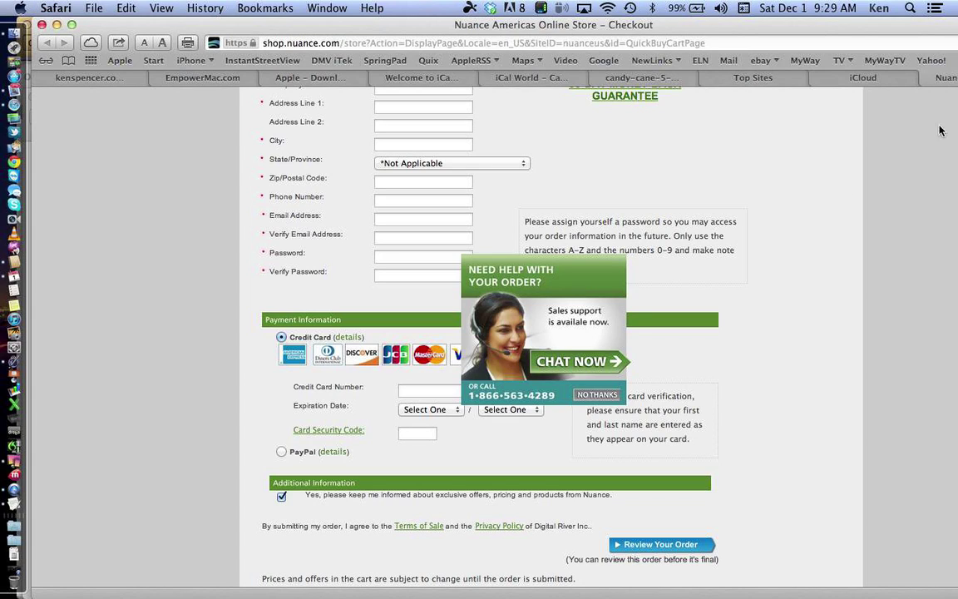
# Step: Close the Nuance checkout tab so the iCloud home page shows
pyautogui.click(928, 79)
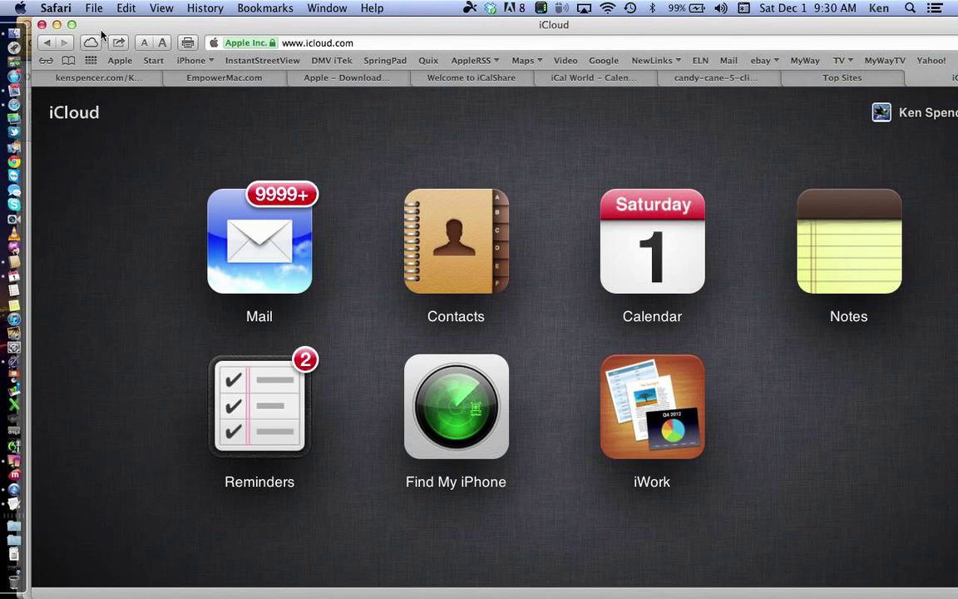
# Step: Maximize the Safari window showing the iCloud home page
pyautogui.click(72, 25)
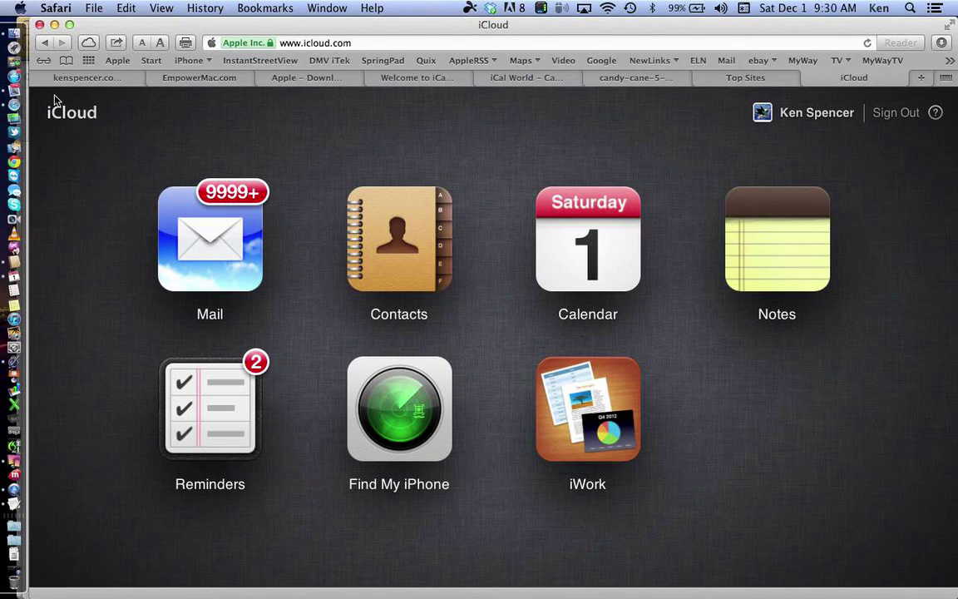
# Step: Open the desktop Contacts app, view another contact's card, then return to Safari's iCloud page
pyautogui.click(14, 262)
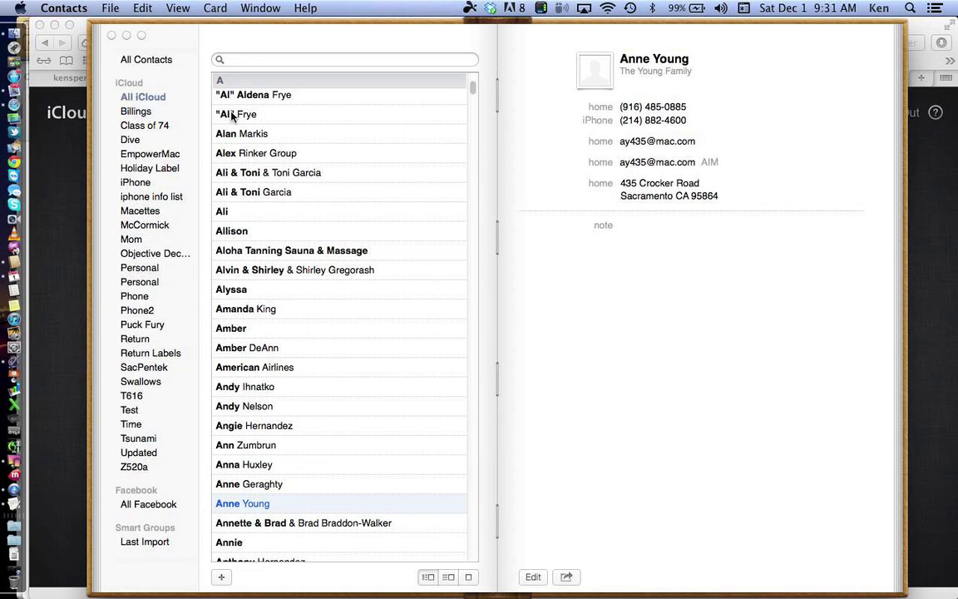
pyautogui.click(248, 155)
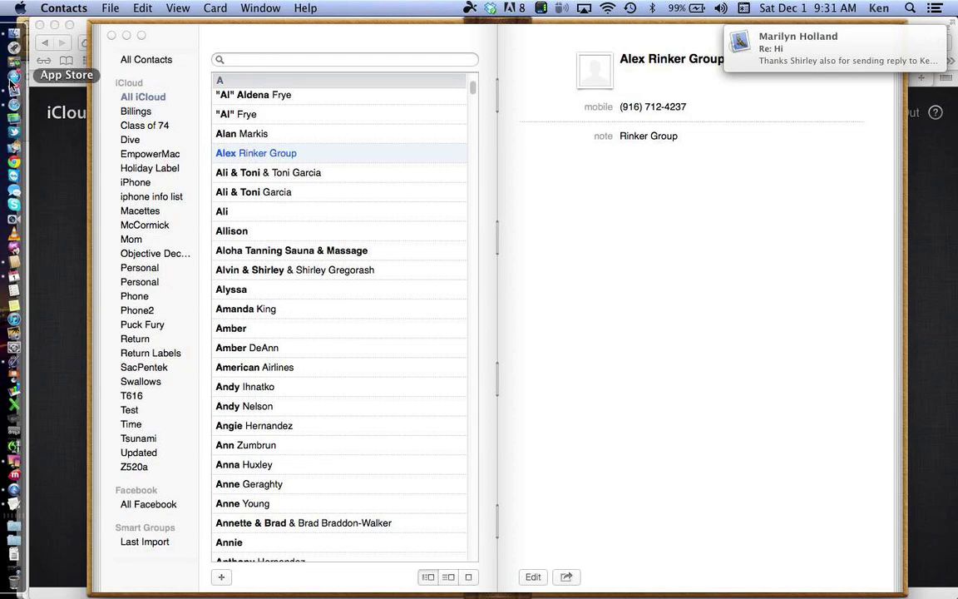
pyautogui.click(13, 105)
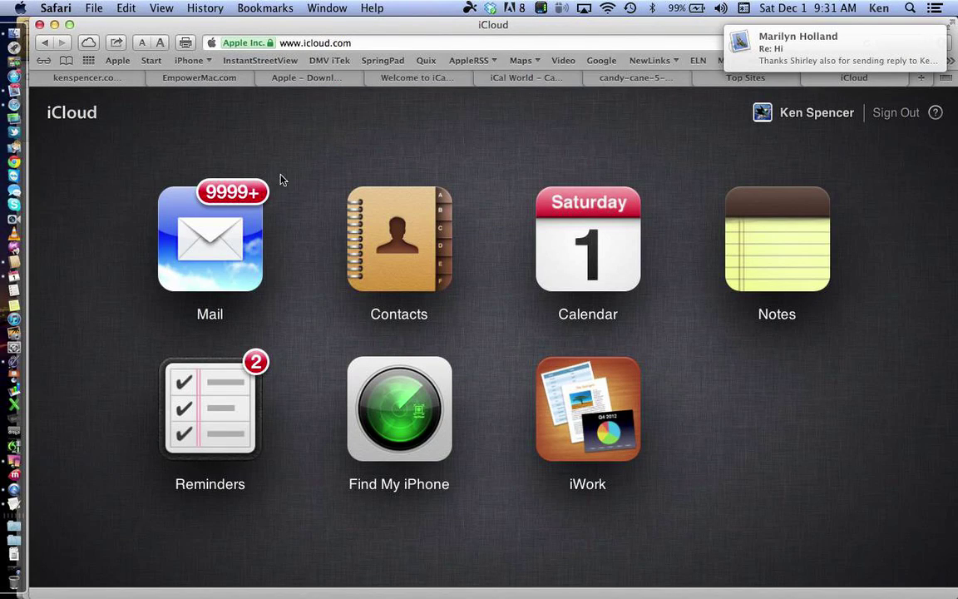
# Step: Open iCloud Contacts on the web and display the Apple Computer Inc. contact card
pyautogui.click(371, 218)
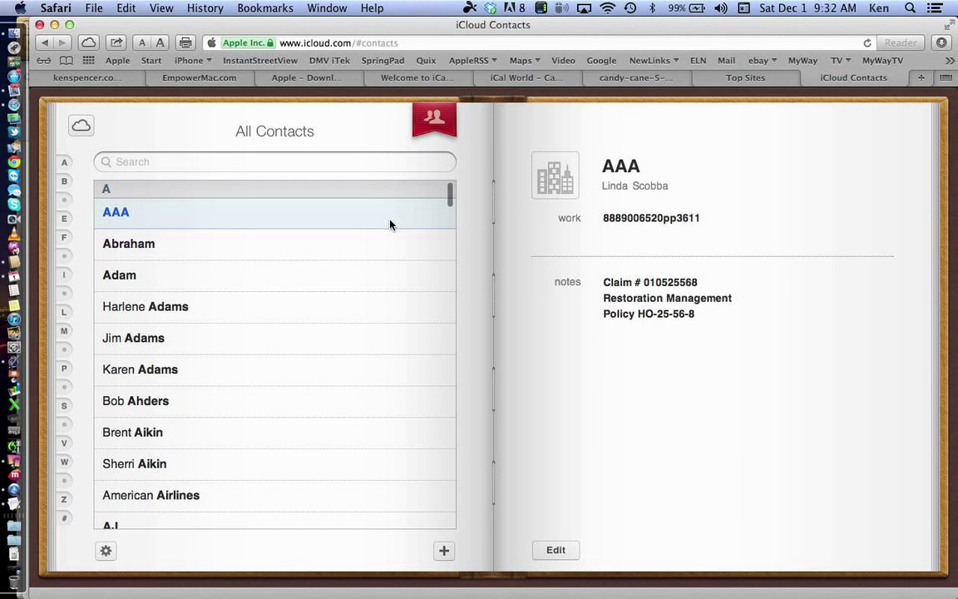
pyautogui.scroll(-5, 264, 345)
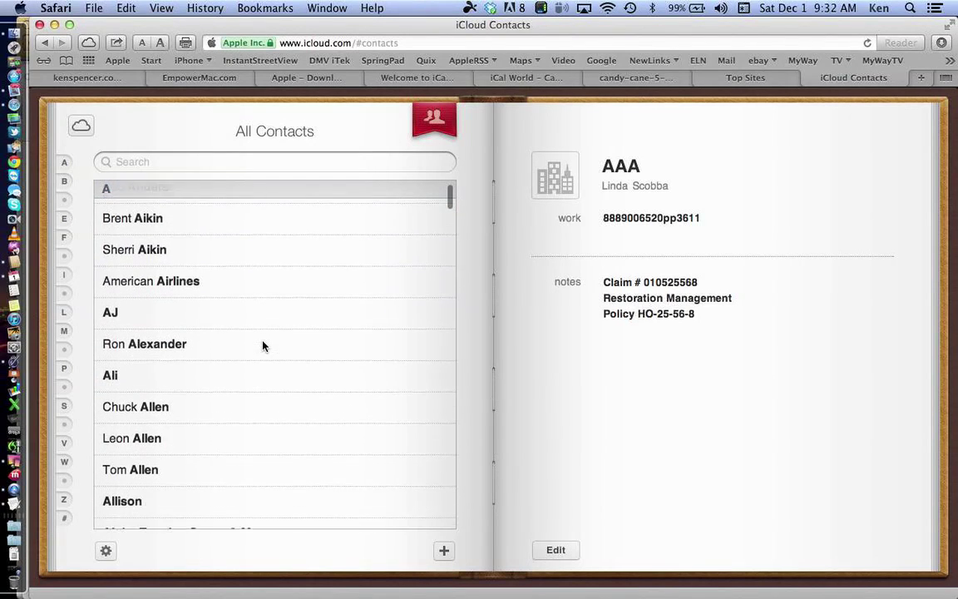
pyautogui.scroll(-5, 263, 346)
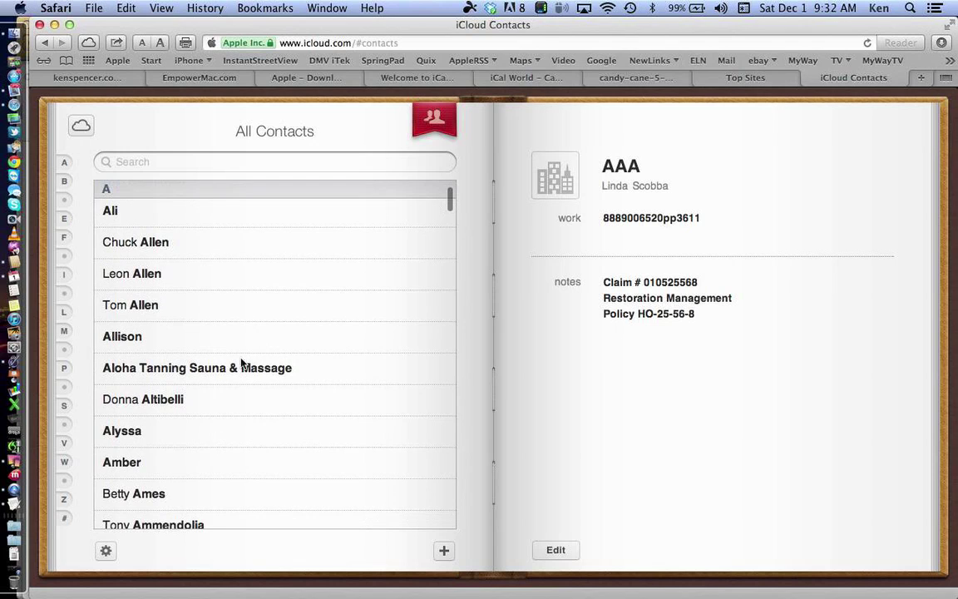
pyautogui.scroll(-8, 241, 364)
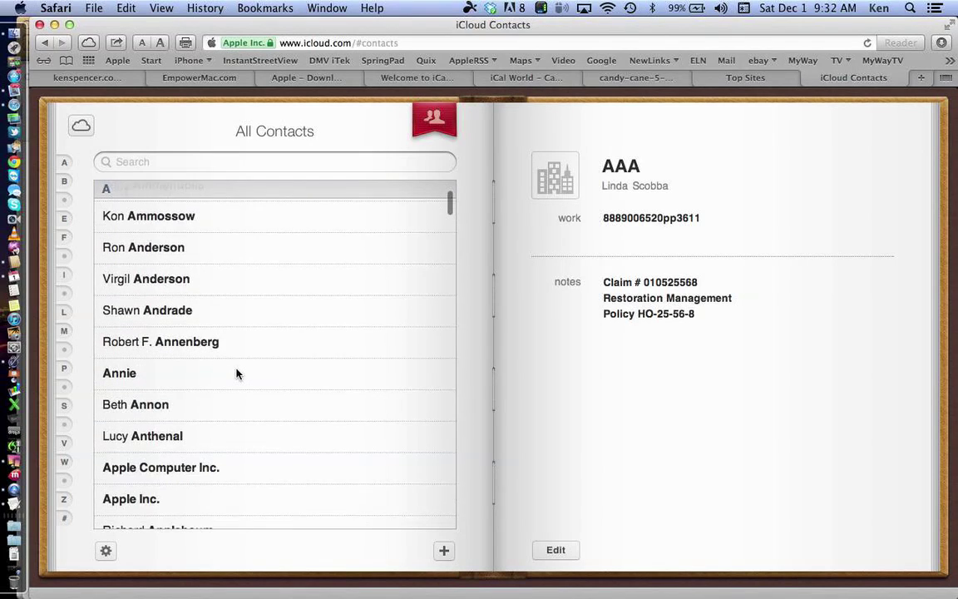
pyautogui.scroll(-2, 236, 374)
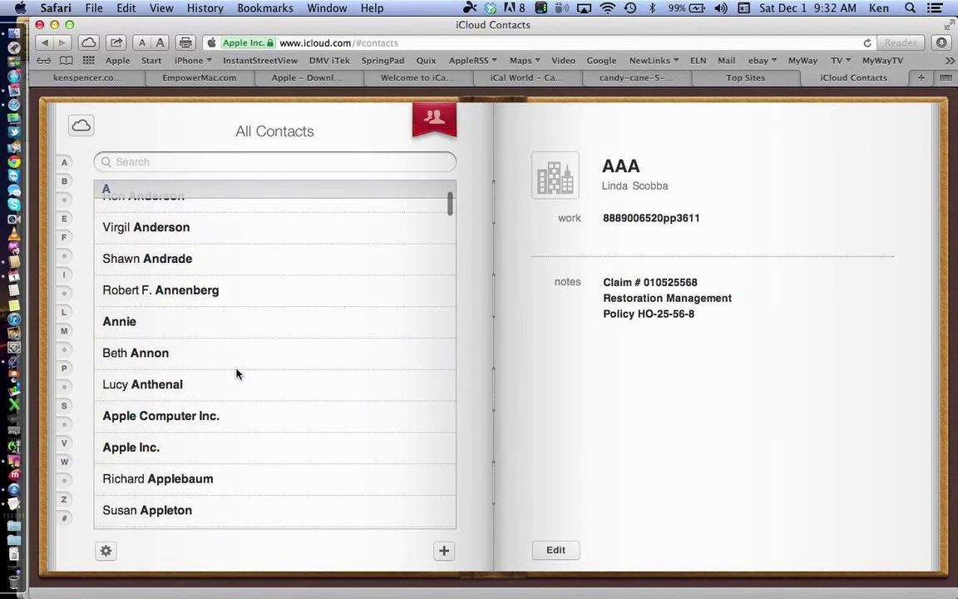
pyautogui.click(219, 417)
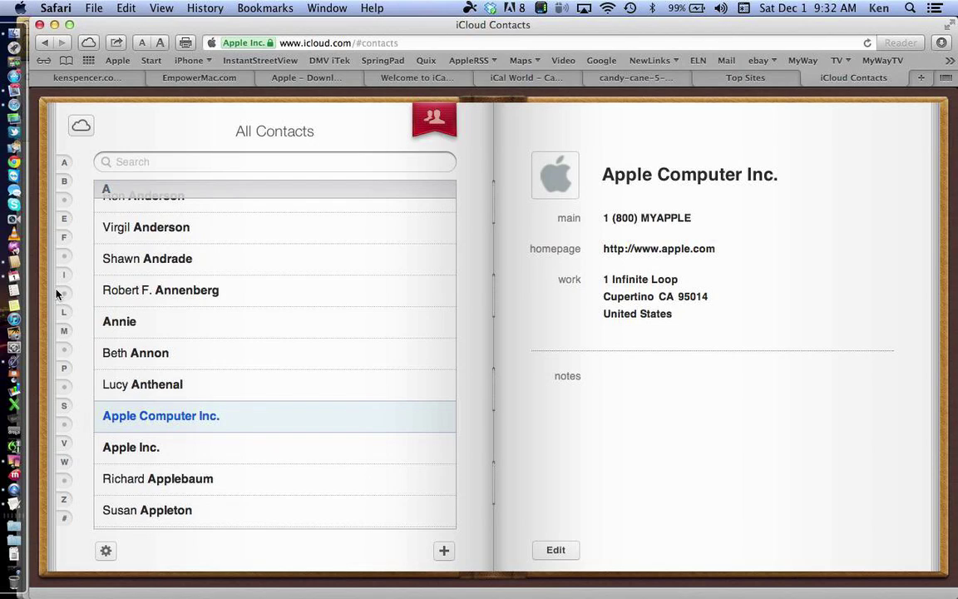
# Step: Open the Calendar app from the Dock
pyautogui.click(15, 266)
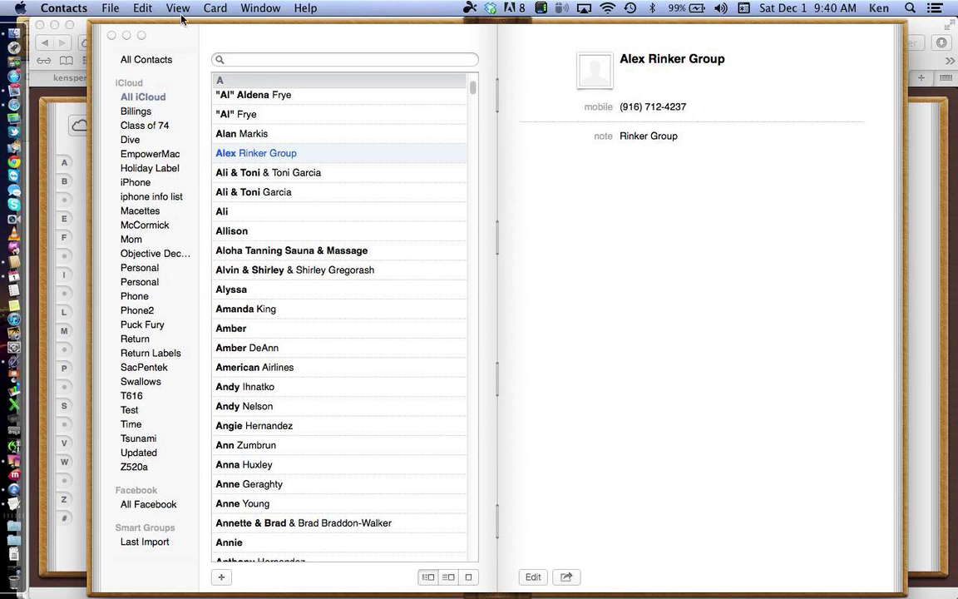
# Step: Export a contacts archive named 'Contacts - 12-01-2012' to Documents > Address Book iCal Back Up
pyautogui.click(111, 10)
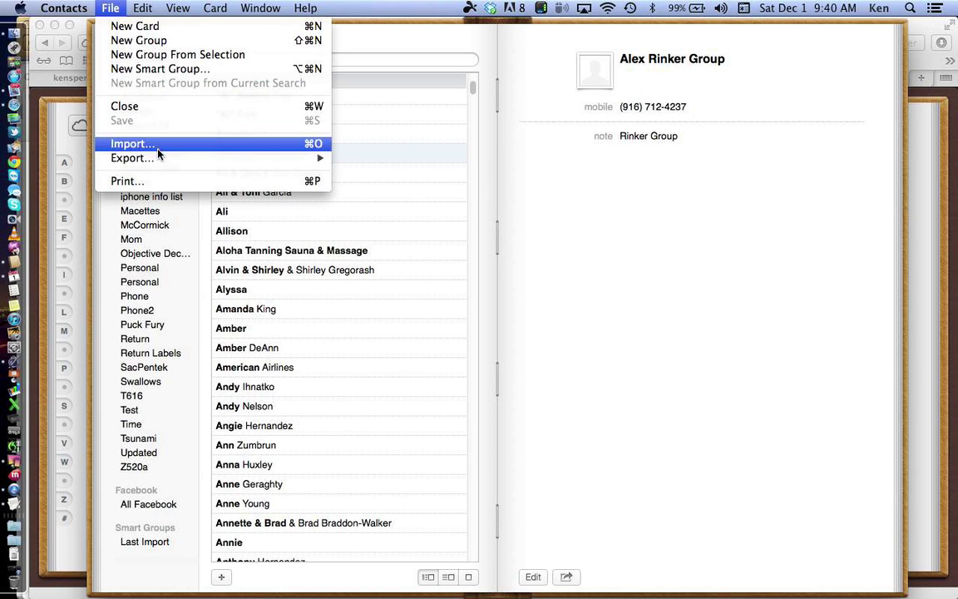
pyautogui.moveTo(159, 164)
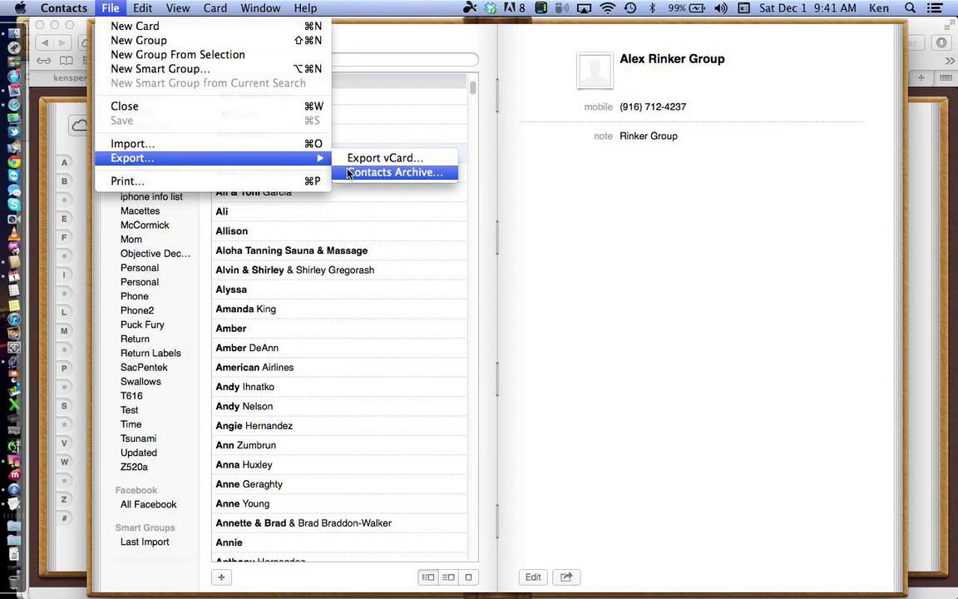
pyautogui.click(391, 172)
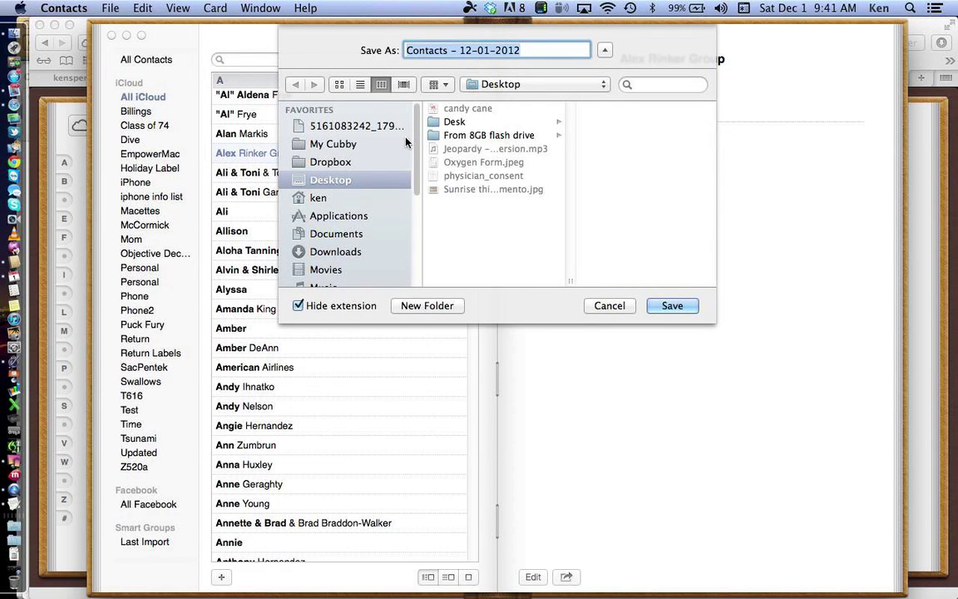
pyautogui.click(337, 233)
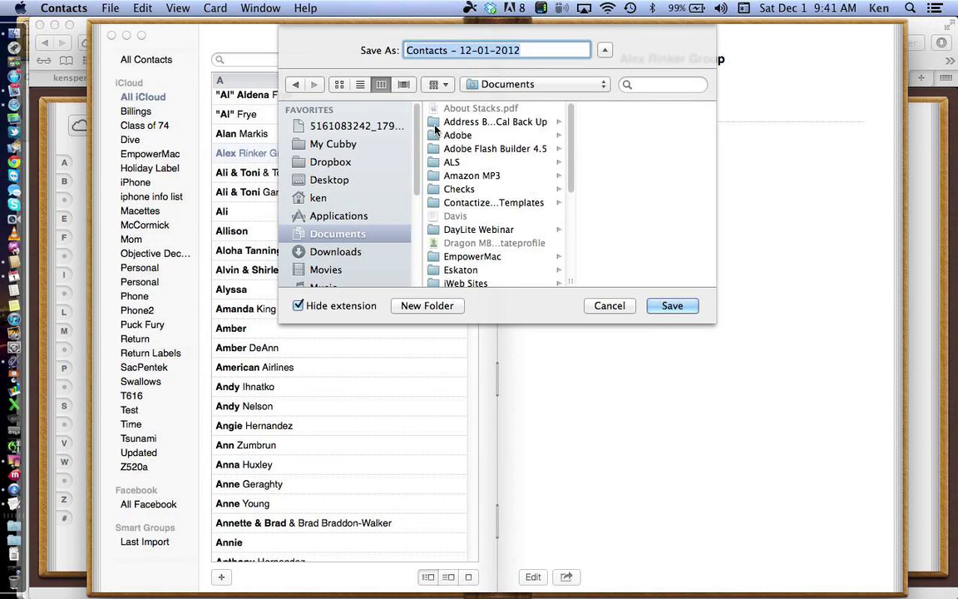
pyautogui.click(436, 124)
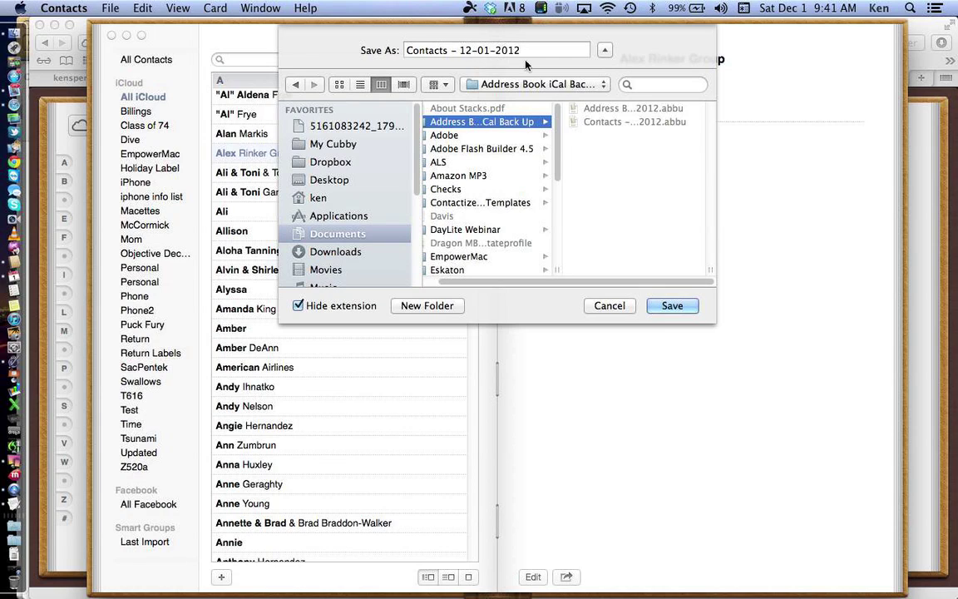
pyautogui.click(670, 306)
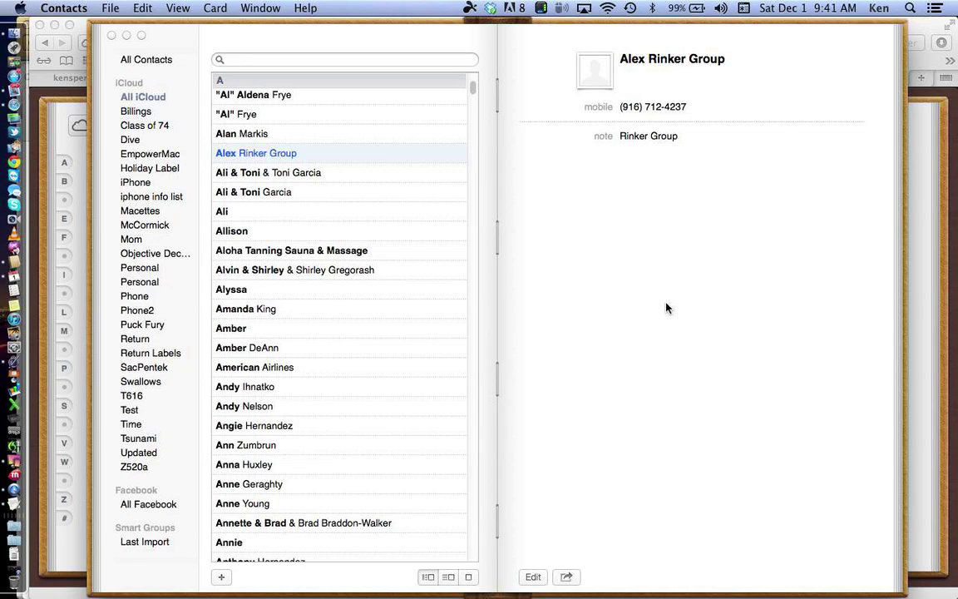
# Step: Browse the backup archives in Address Book iCal Back Up for import, then cancel without importing
pyautogui.click(110, 8)
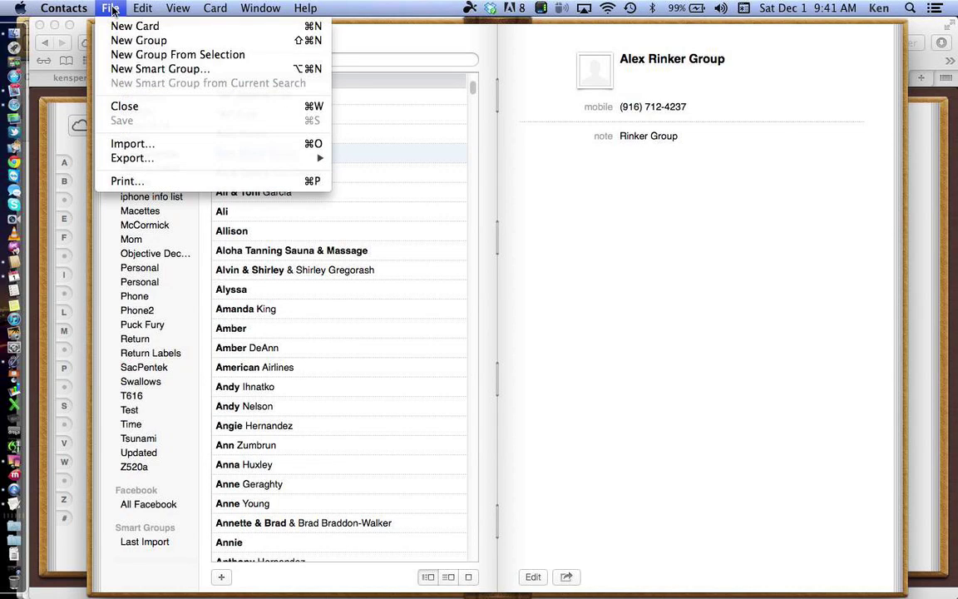
pyautogui.click(154, 145)
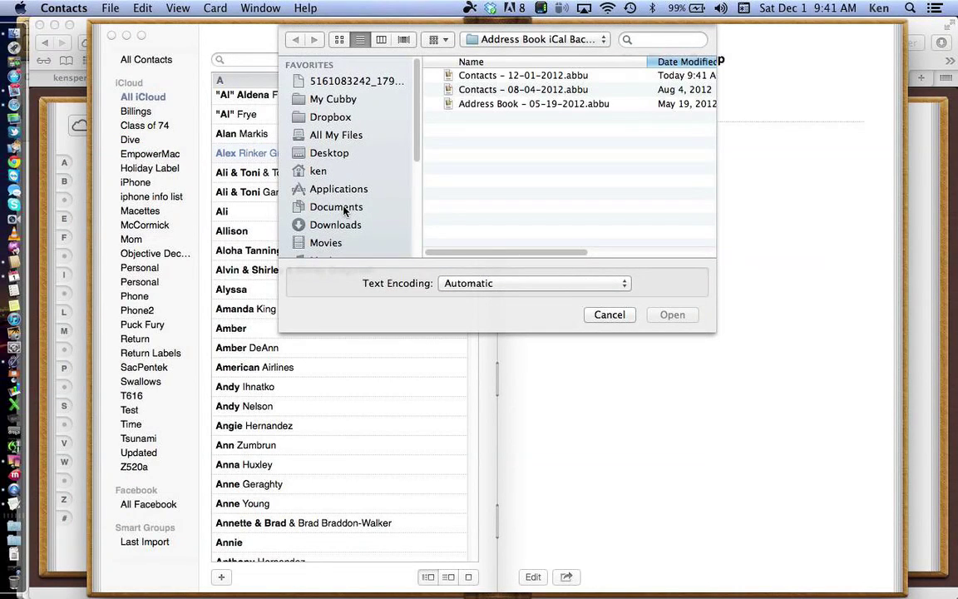
pyautogui.click(345, 208)
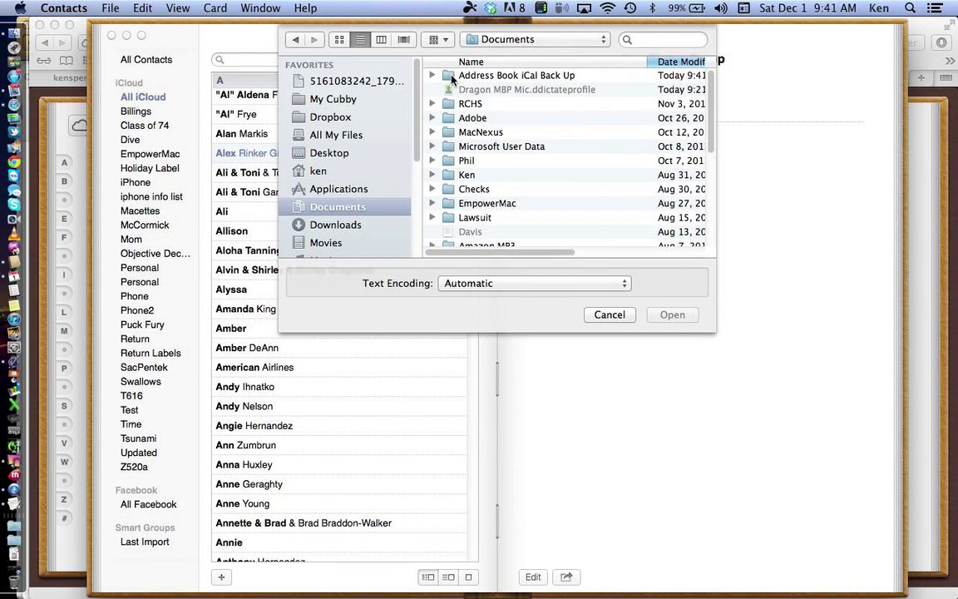
pyautogui.doubleClick(453, 76)
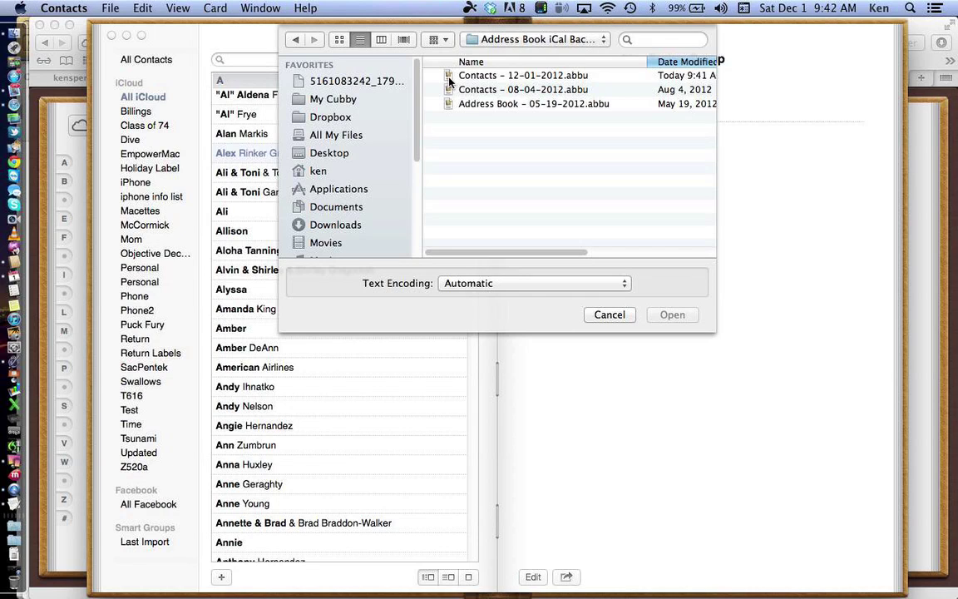
pyautogui.click(610, 316)
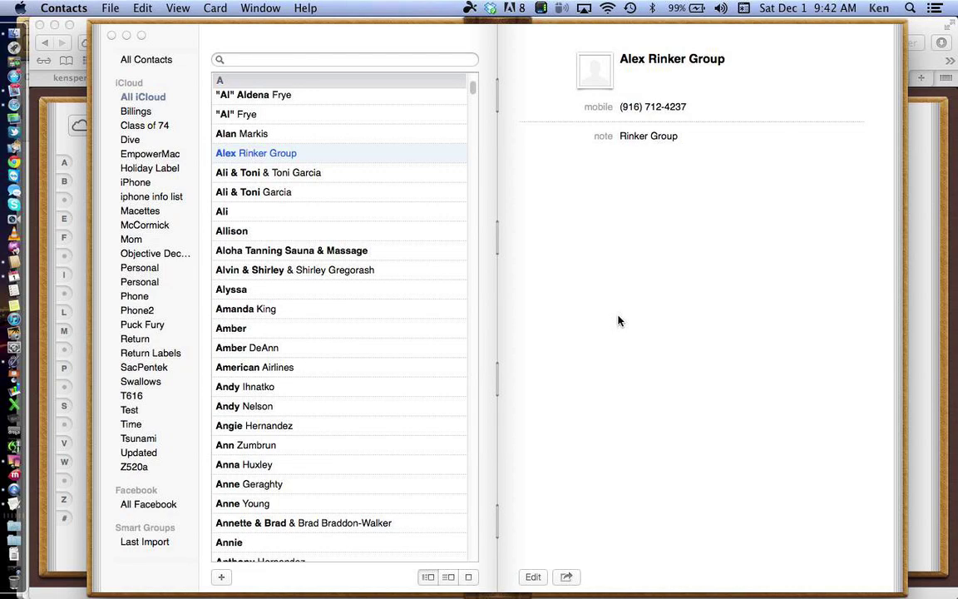
# Step: Start exporting another contacts archive via File > Export > Contacts Archive
pyautogui.click(111, 10)
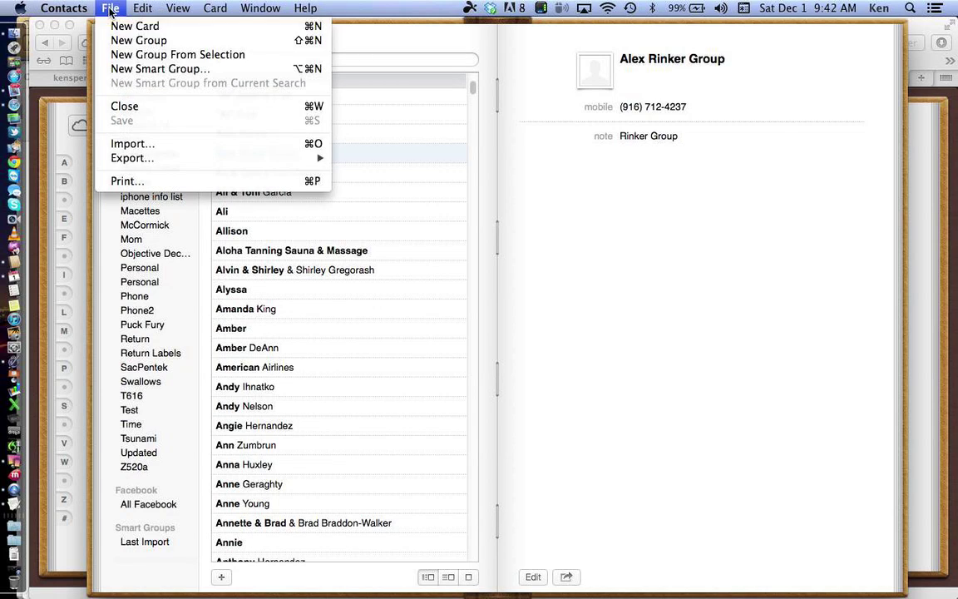
pyautogui.moveTo(168, 160)
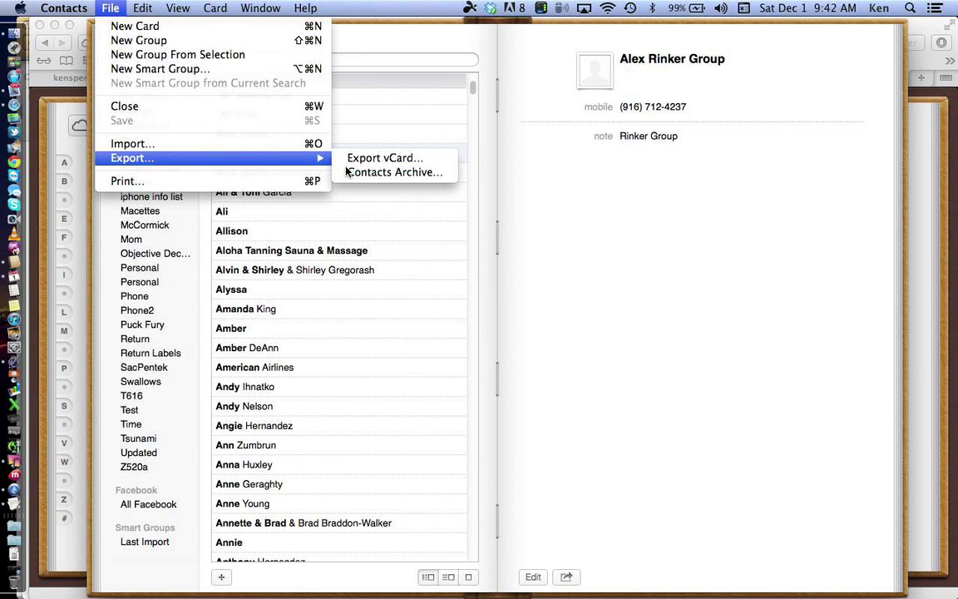
pyautogui.click(347, 171)
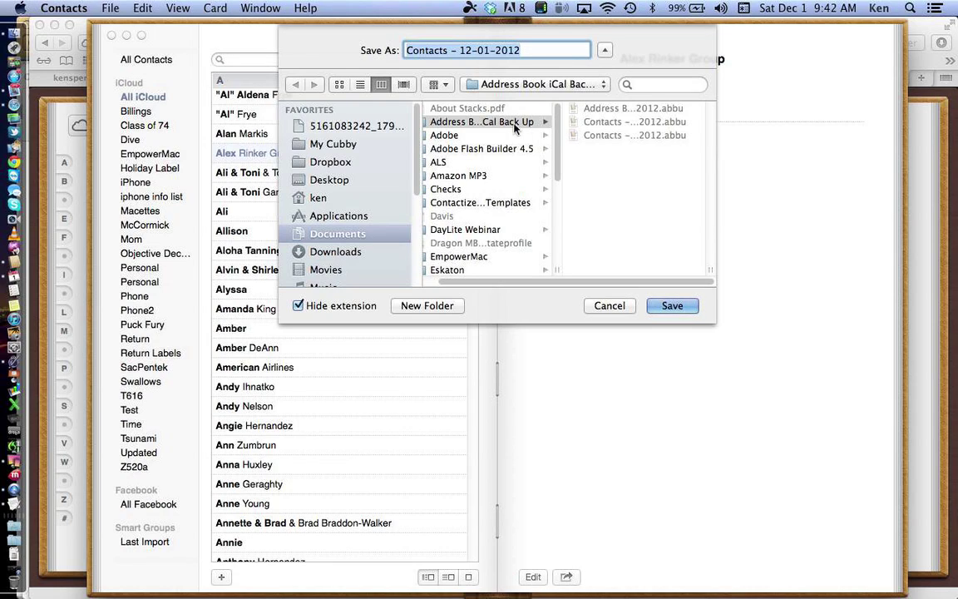
# Step: Cancel the Contacts archive Save As sheet without saving an archive
pyautogui.click(549, 51)
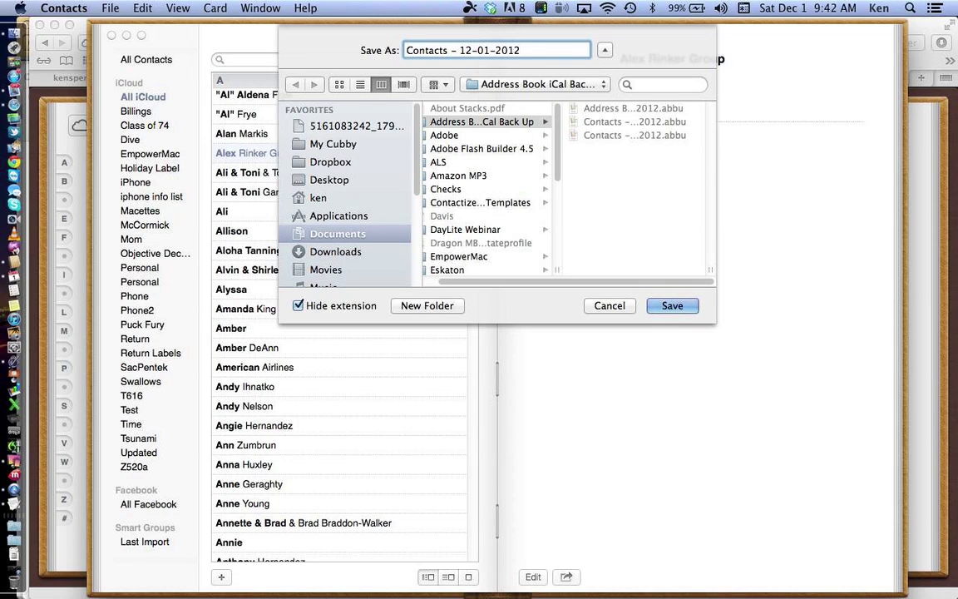
pyautogui.click(624, 306)
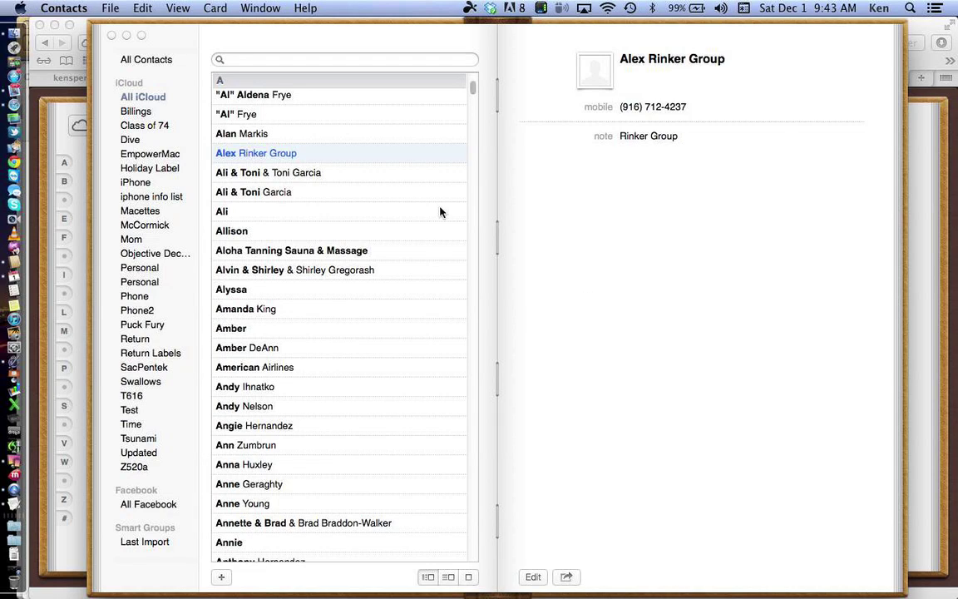
# Step: Switch the Contacts sidebar to the All Contacts group
pyautogui.click(139, 60)
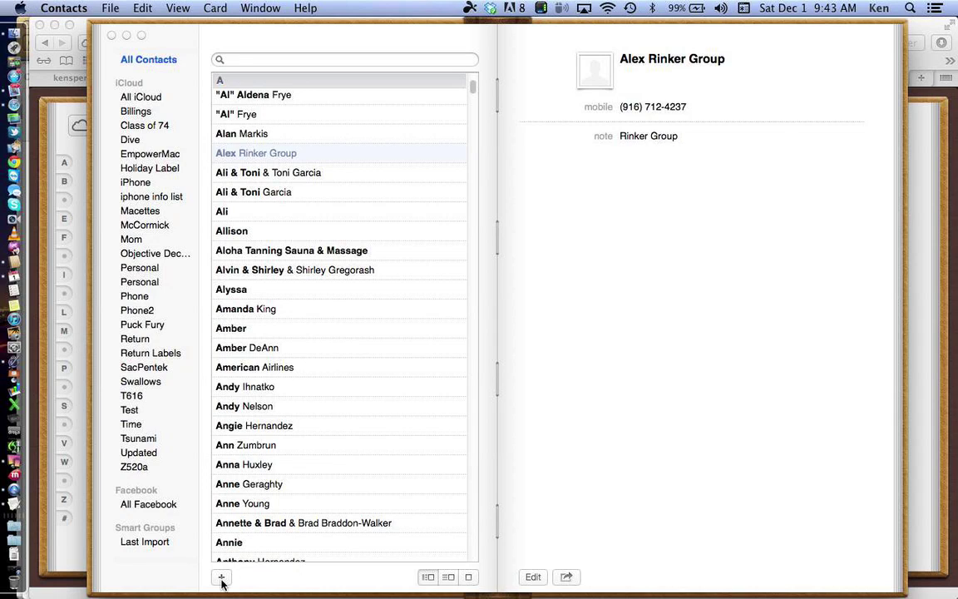
# Step: Add a new contact card with first name Test, last name test and company test
pyautogui.click(221, 578)
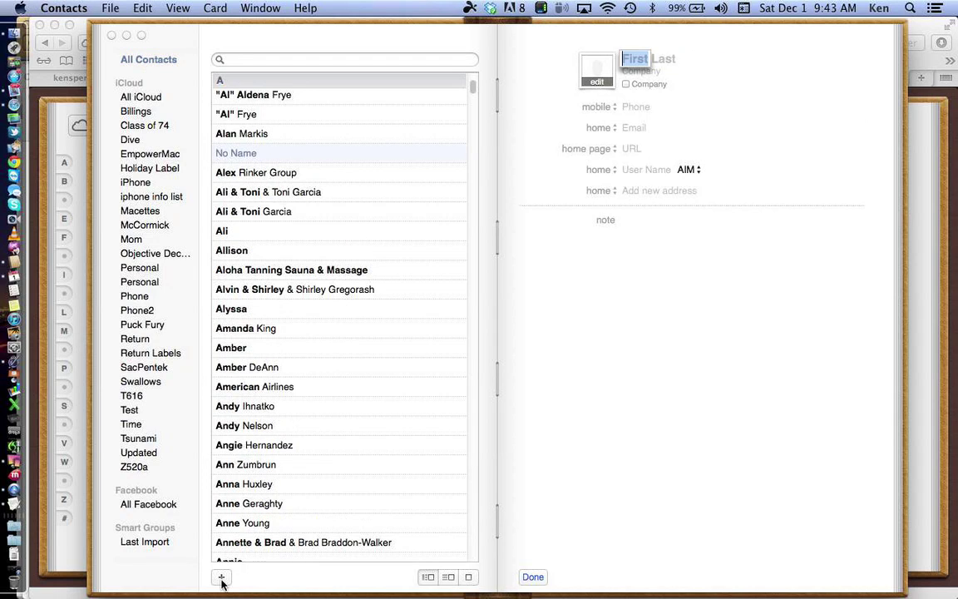
pyautogui.write('Test')
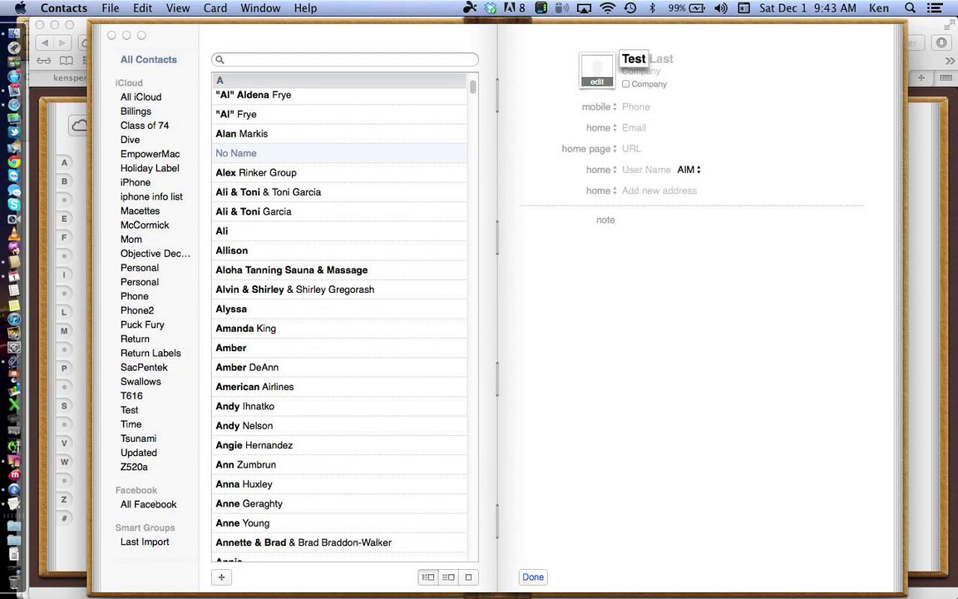
pyautogui.press('Tab')
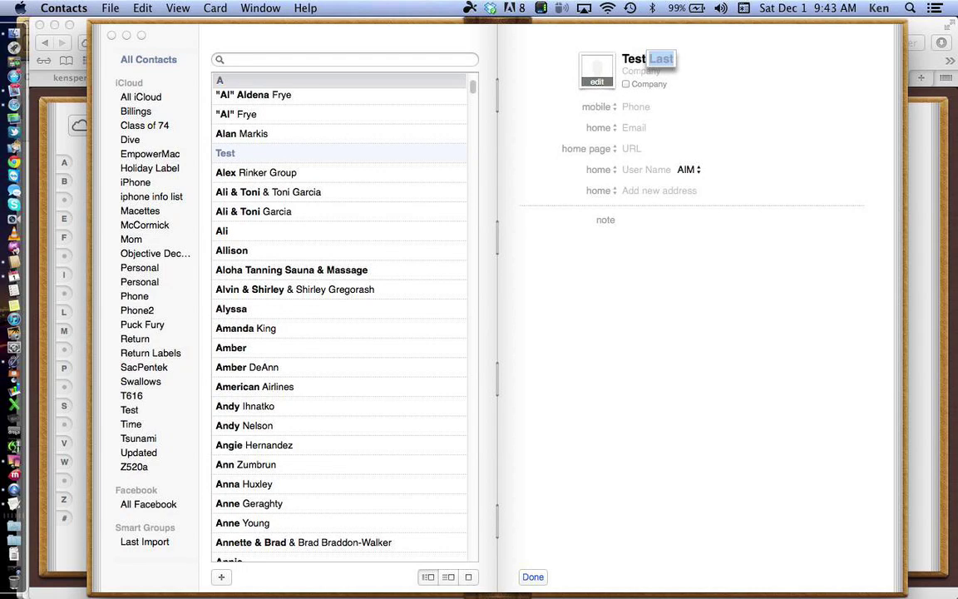
pyautogui.write('test')
pyautogui.press('Tab')
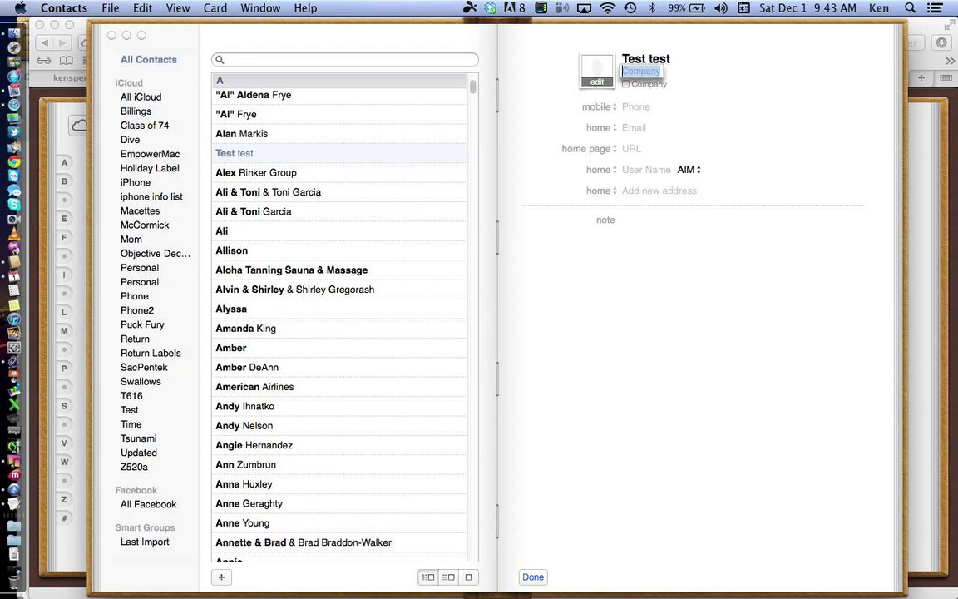
pyautogui.write('test')
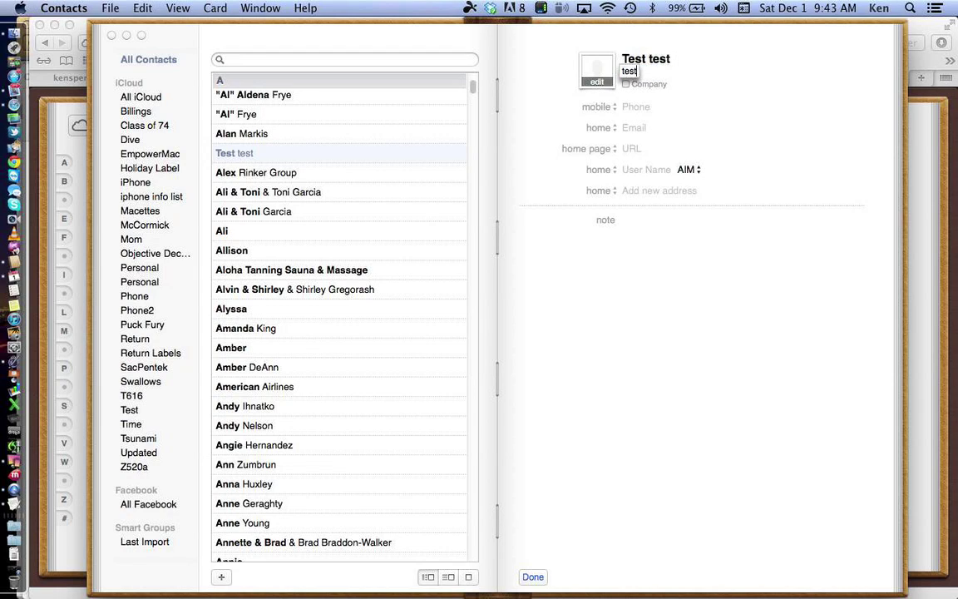
# Step: Enter the contact's mobile phone number
pyautogui.press('Tab')
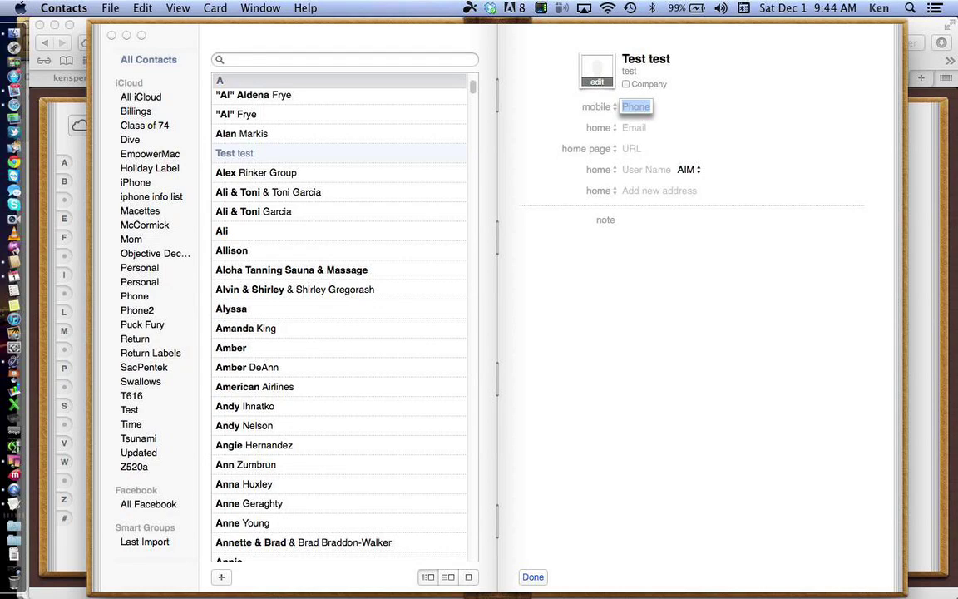
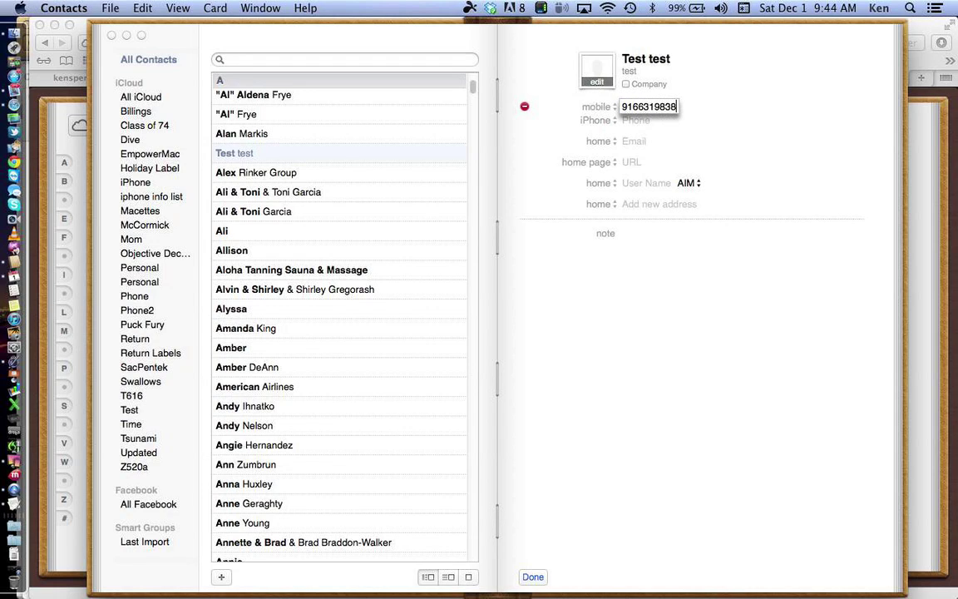
pyautogui.press('Tab')
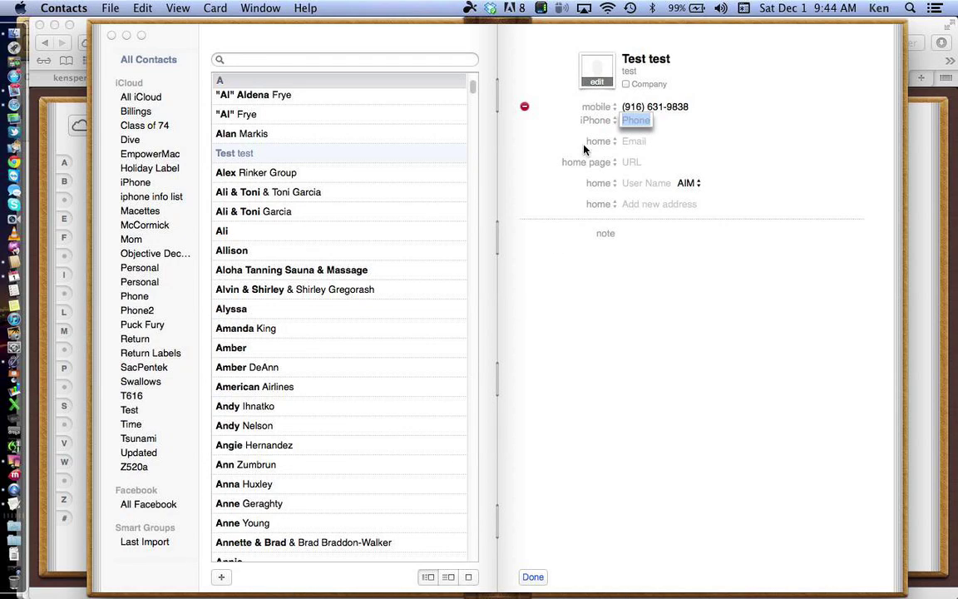
pyautogui.click(599, 106)
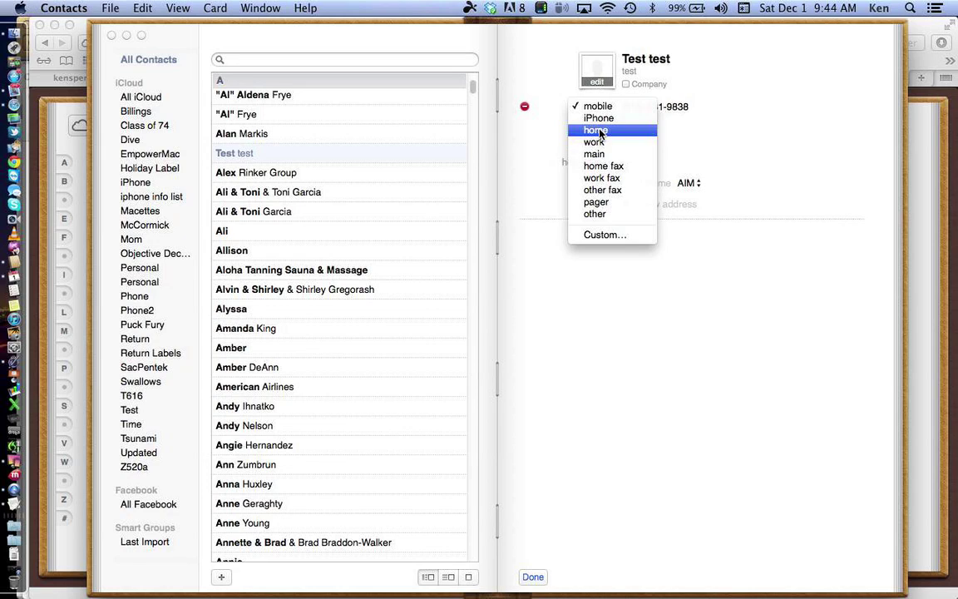
# Step: Change the phone number's label from mobile to home
pyautogui.click(596, 131)
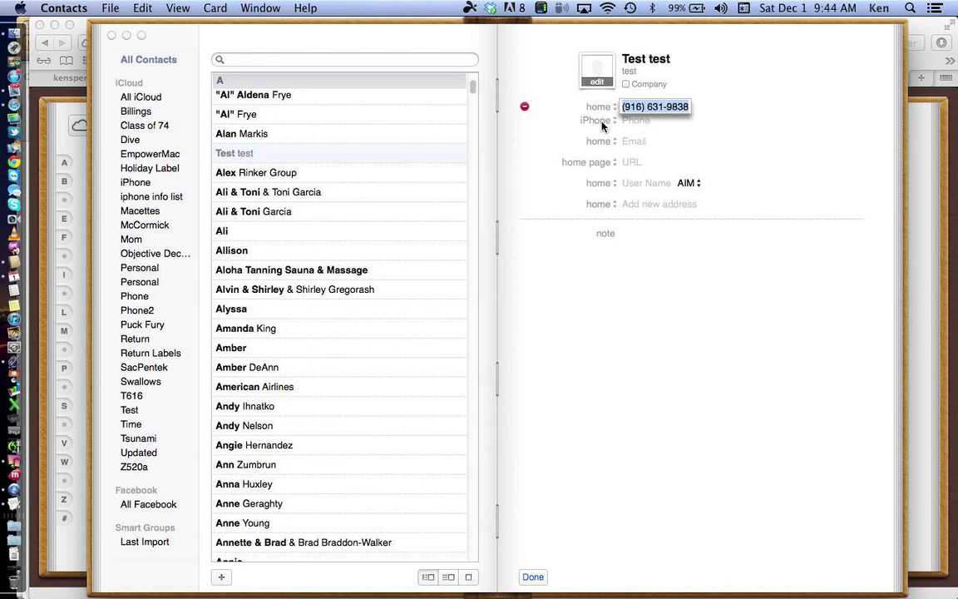
pyautogui.click(629, 141)
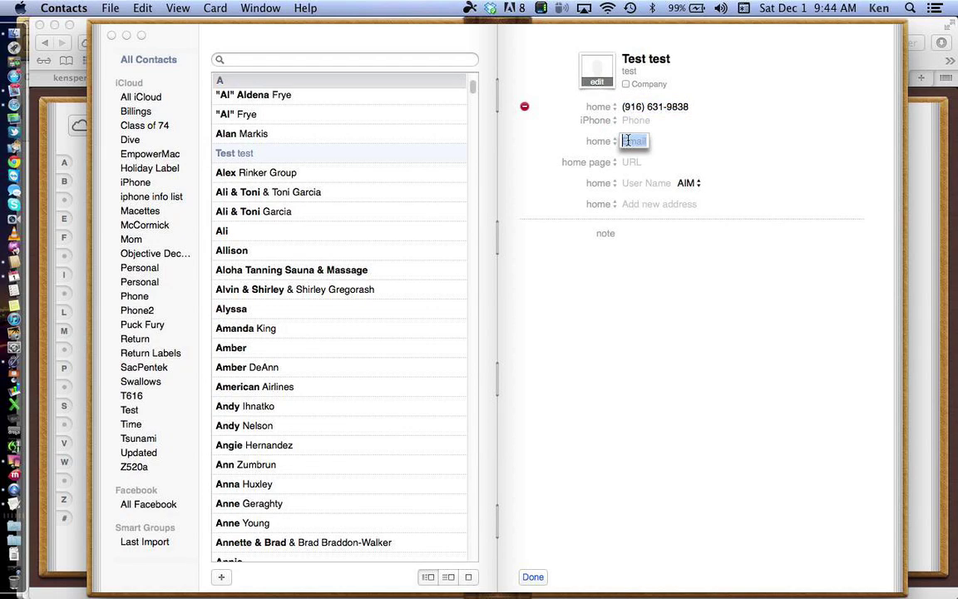
# Step: Enter the contact's home email address, skipping work email, home page and chat fields
pyautogui.write('test@')
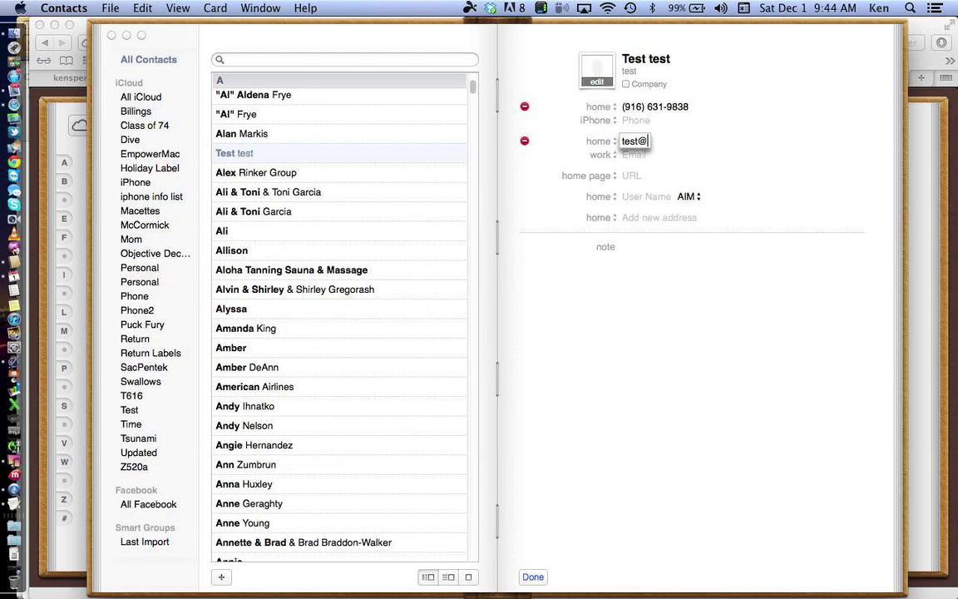
pyautogui.write('test.com')
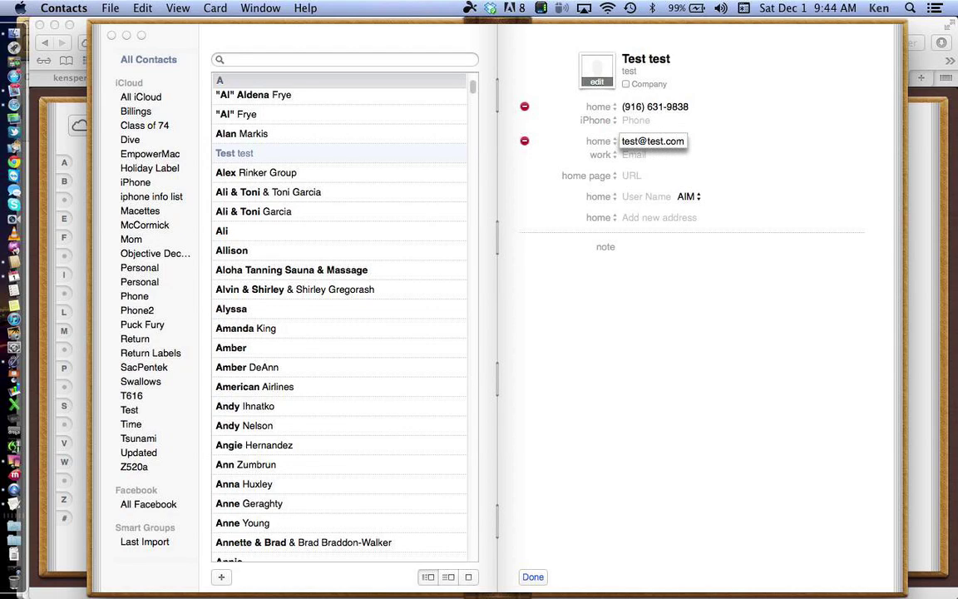
pyautogui.press('Tab')
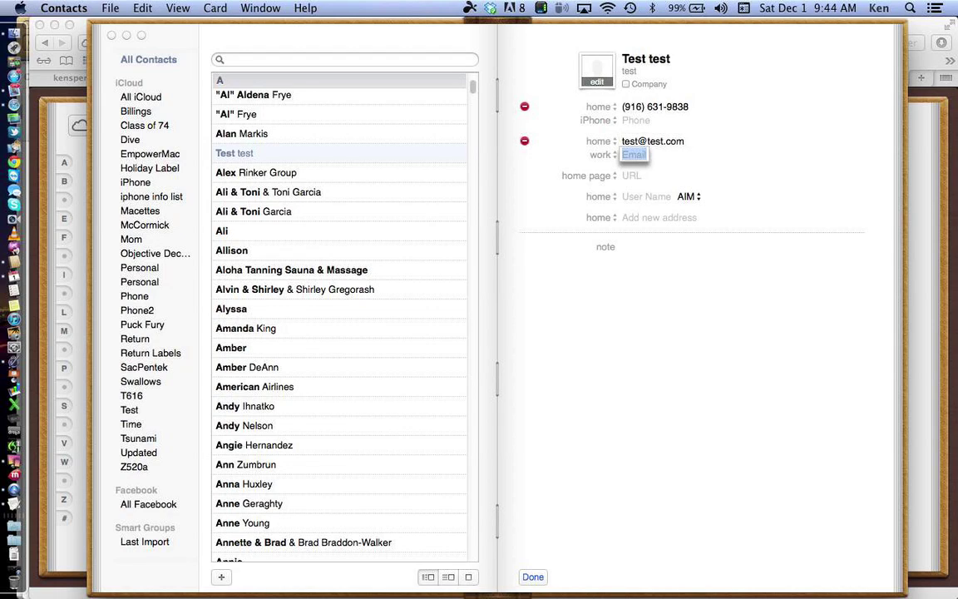
pyautogui.press('Tab')
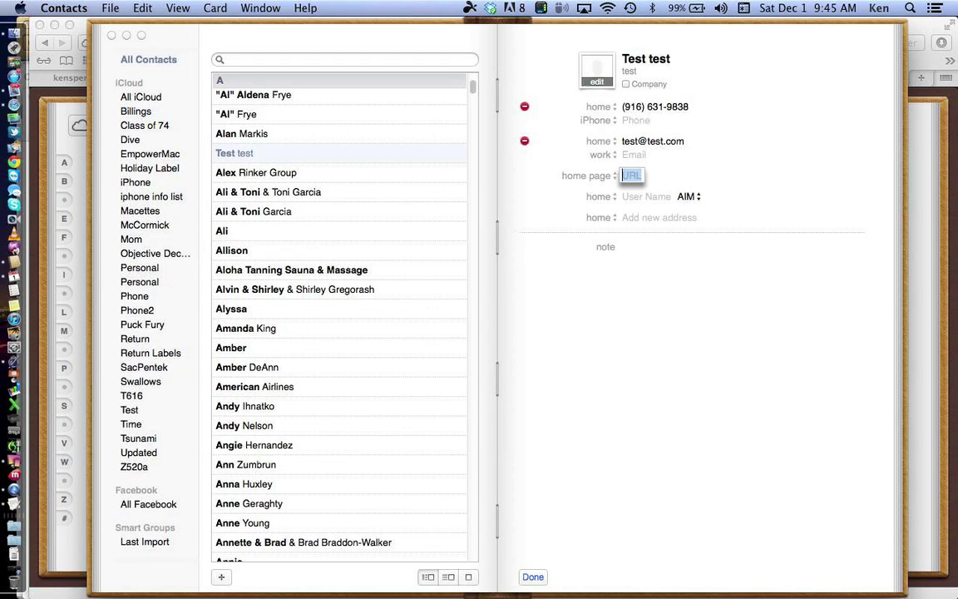
pyautogui.press('Tab')
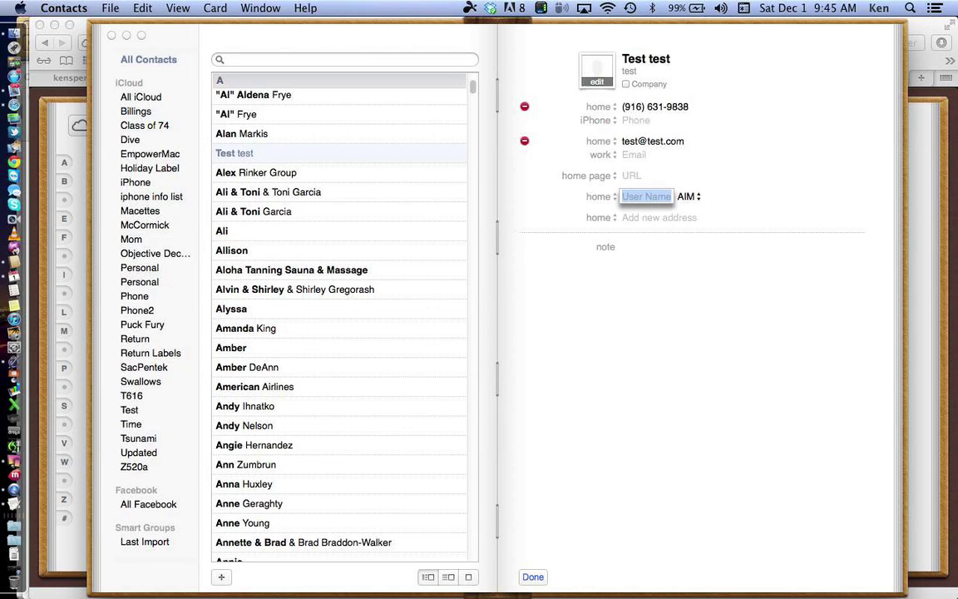
pyautogui.press('Tab')
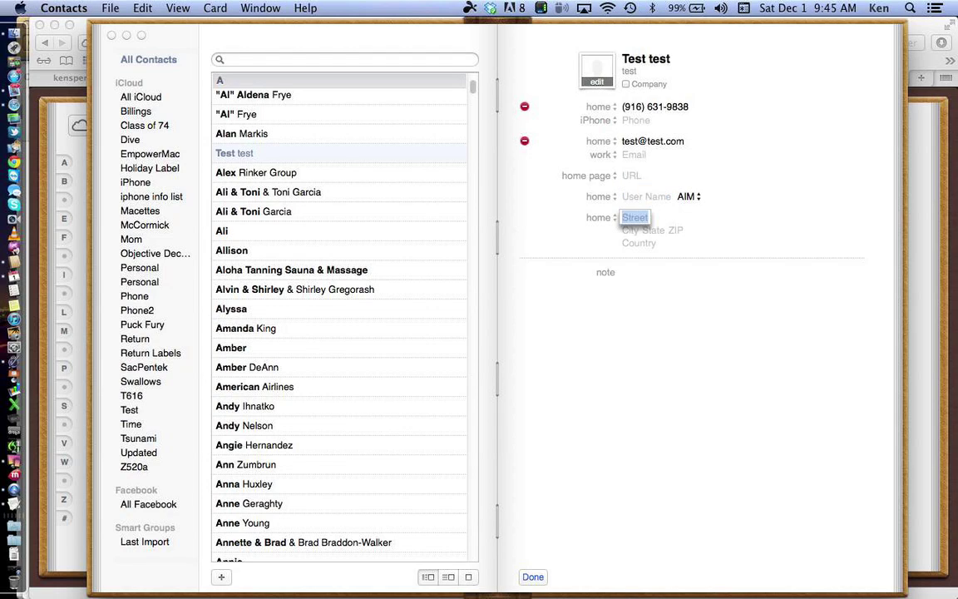
# Step: Type the street line of the home address, correcting the typos
pyautogui.write('12')
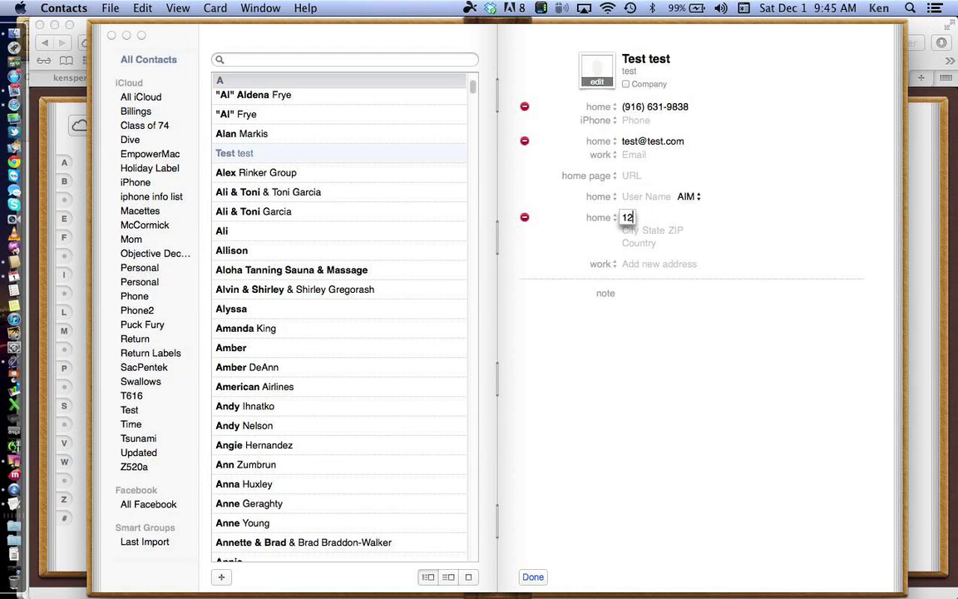
pyautogui.write('3 Main St')
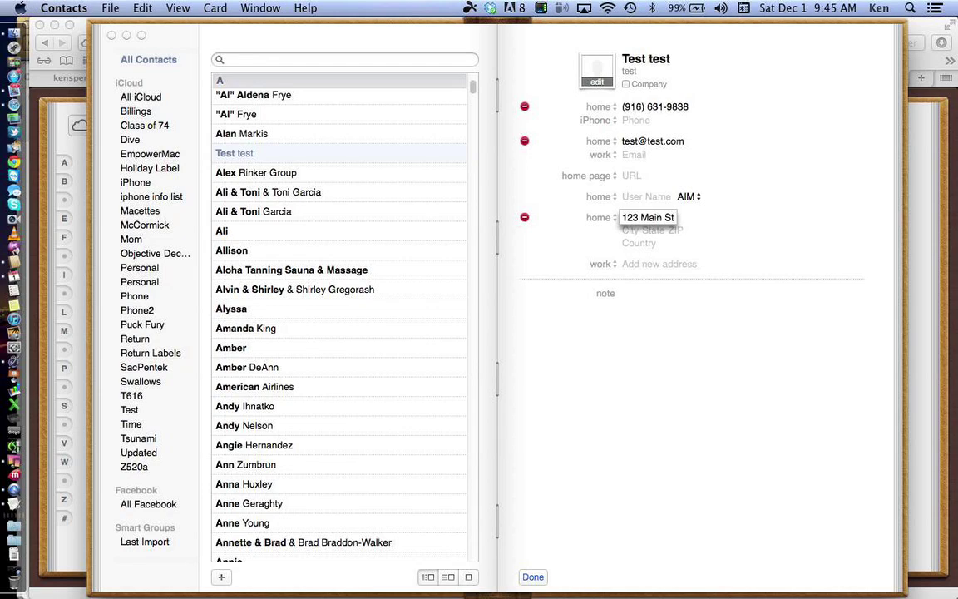
pyautogui.press('Tab')
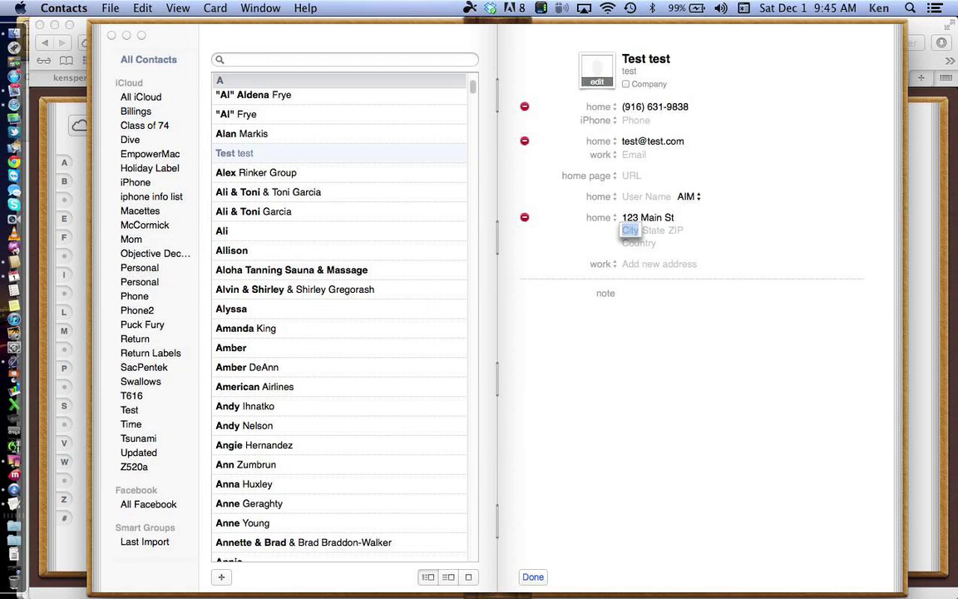
# Step: Fill in the address's city, state and ZIP code, removing the extra ZIP digit
pyautogui.write('Anytown')
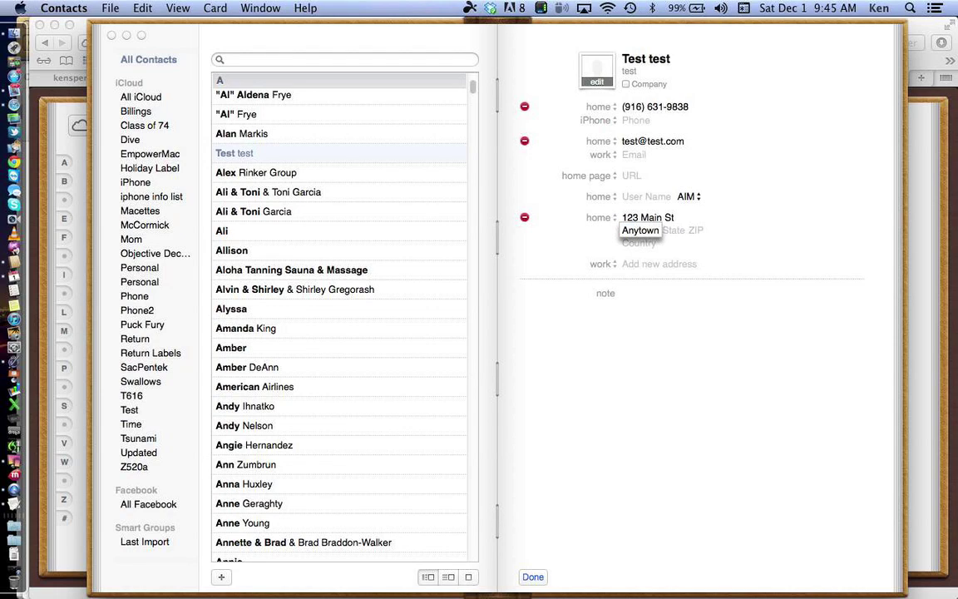
pyautogui.press('Tab')
pyautogui.write('CA')
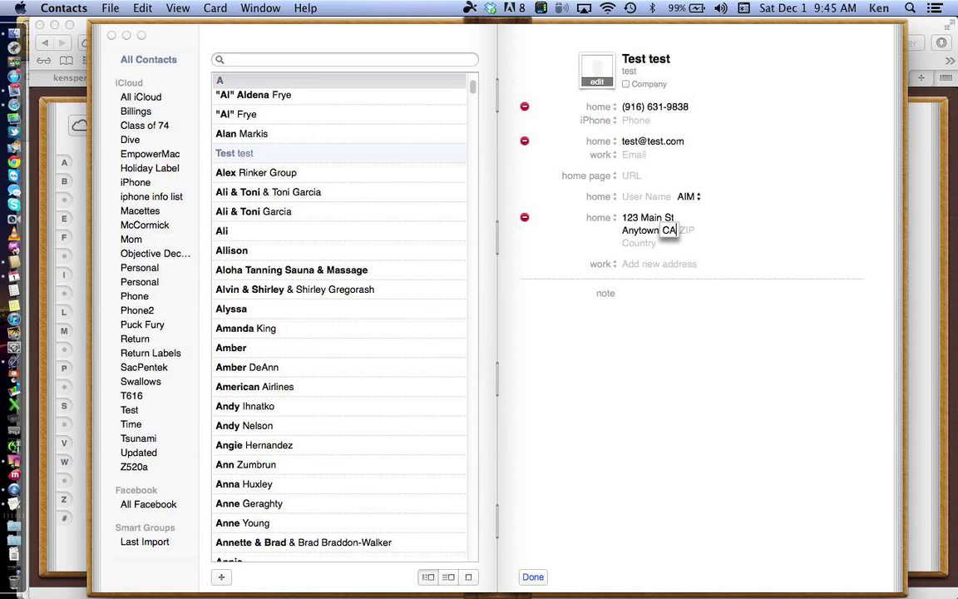
pyautogui.press('Tab')
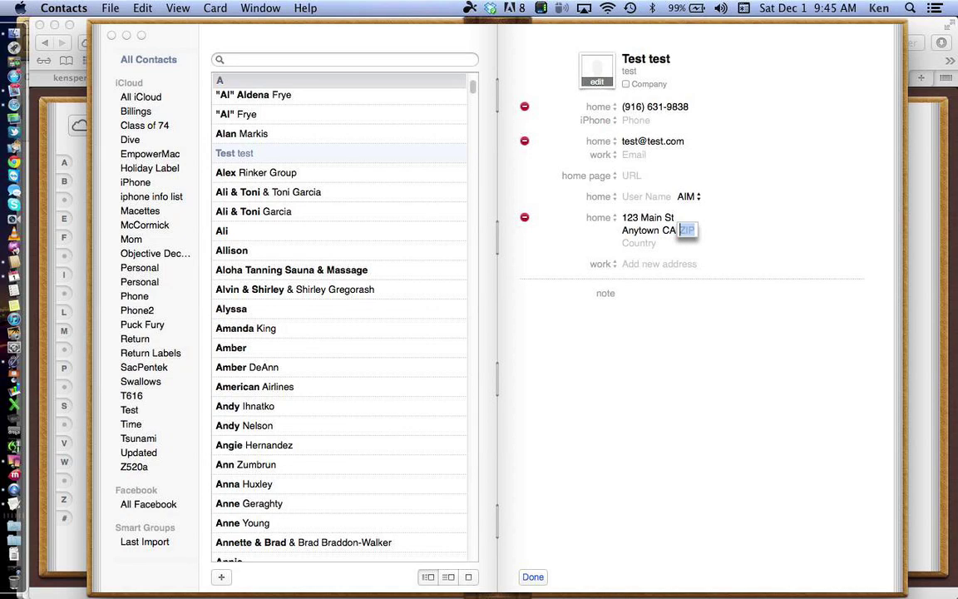
pyautogui.write('000001')
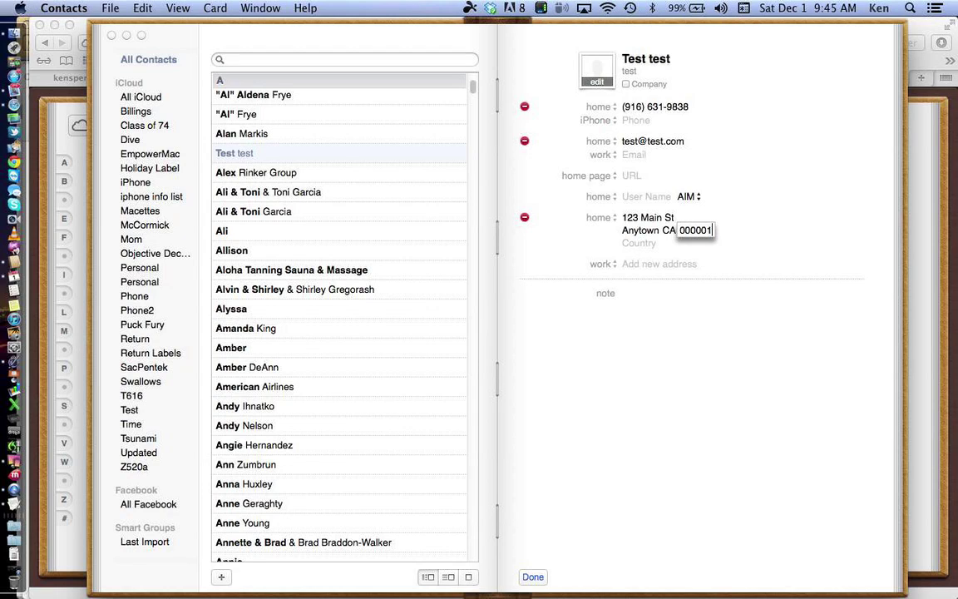
pyautogui.press('BackSpace')
pyautogui.press('Tab')
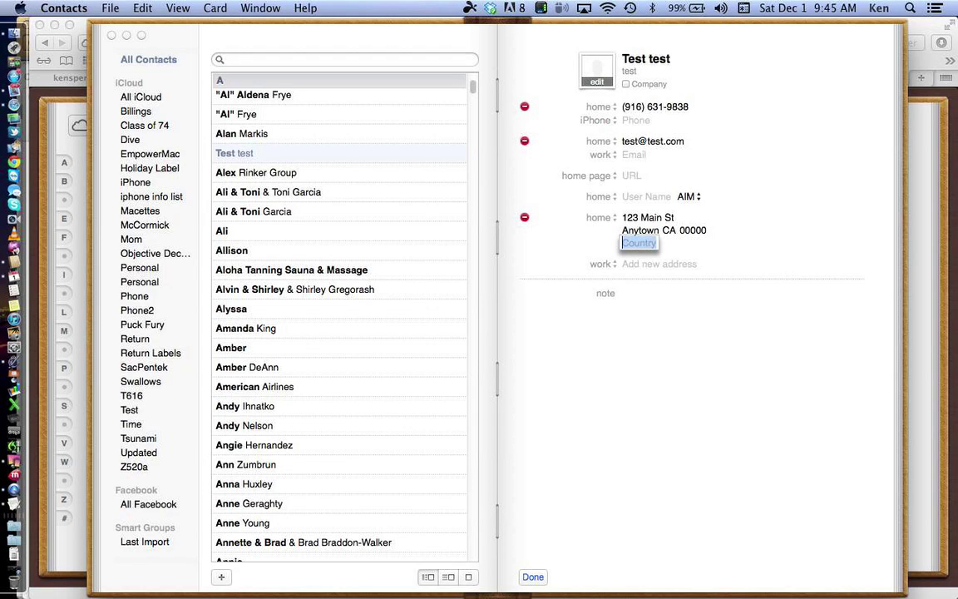
pyautogui.click(613, 264)
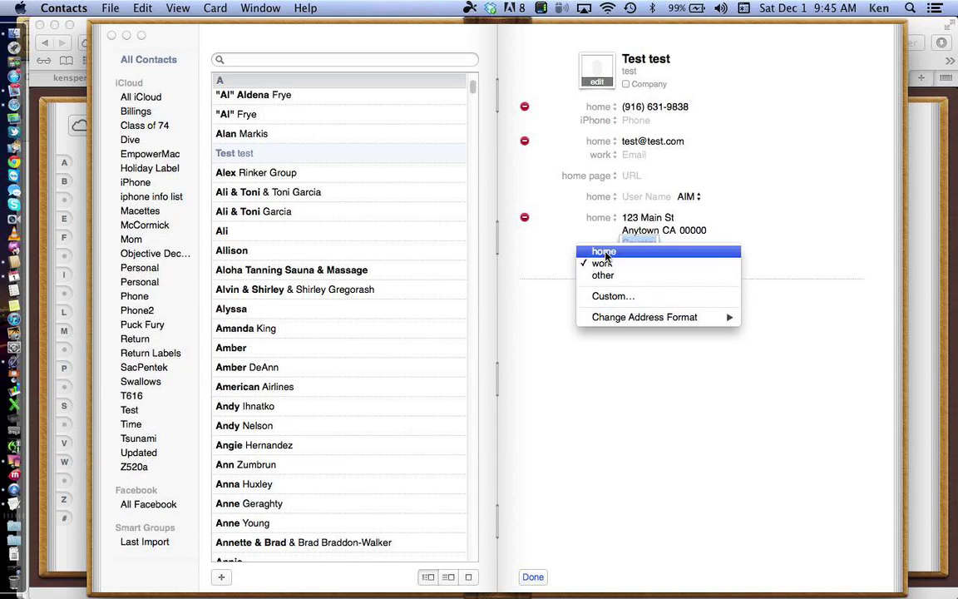
pyautogui.click(606, 218)
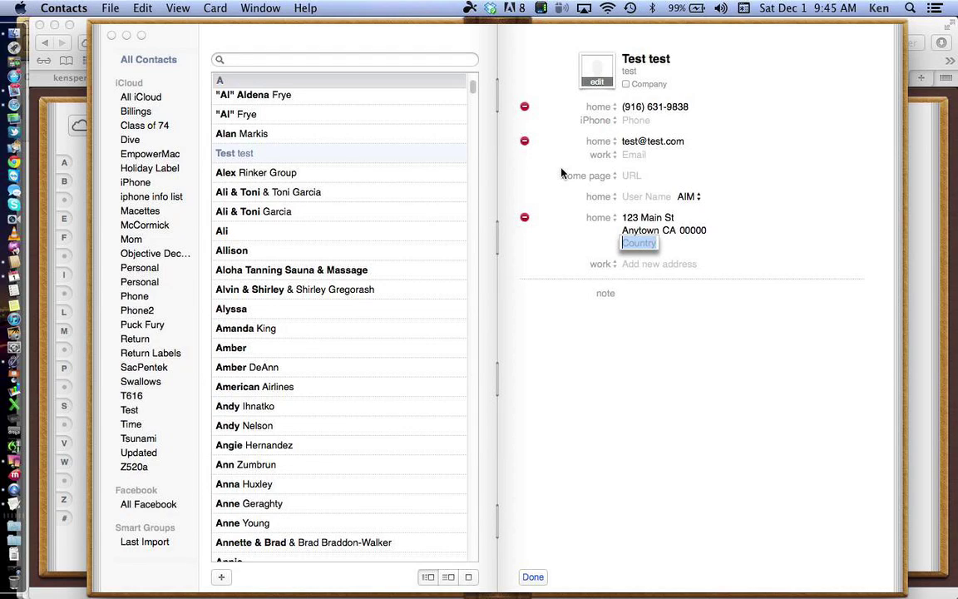
# Step: Add a second phone number to the card under the custom label Coast
pyautogui.click(630, 120)
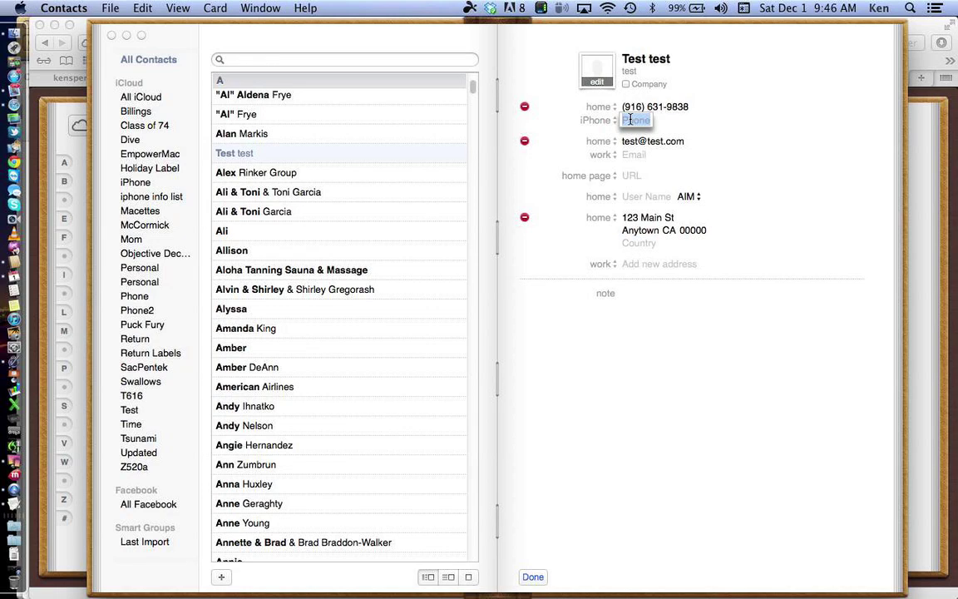
pyautogui.write('70')
pyautogui.write('7) 55')
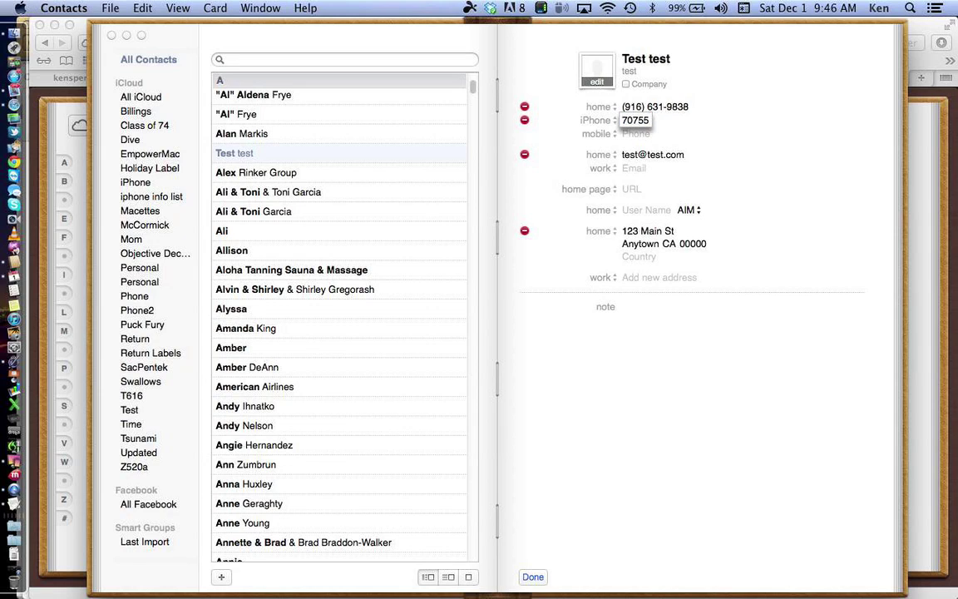
pyautogui.write('5-1212')
pyautogui.press('Tab')
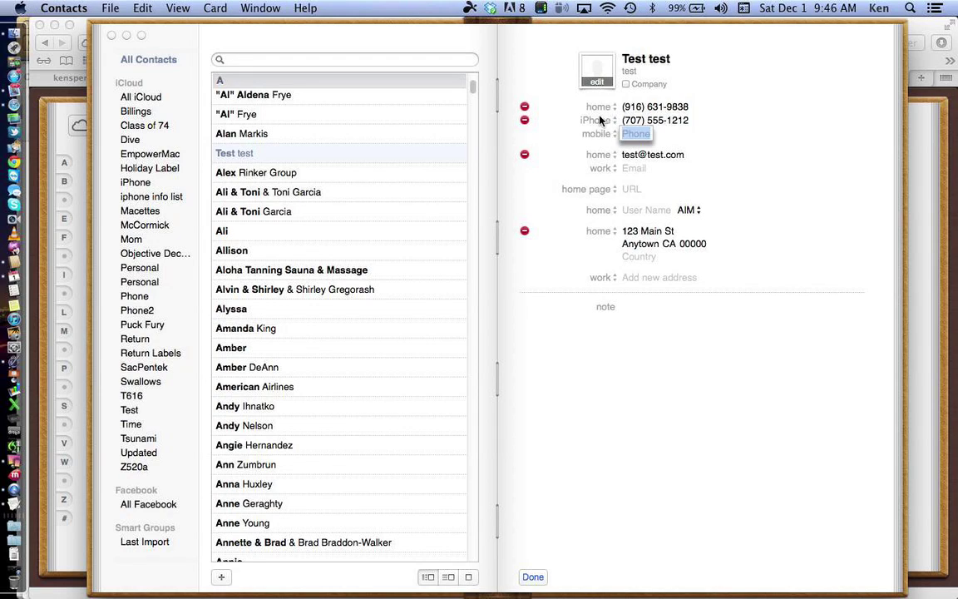
pyautogui.click(597, 121)
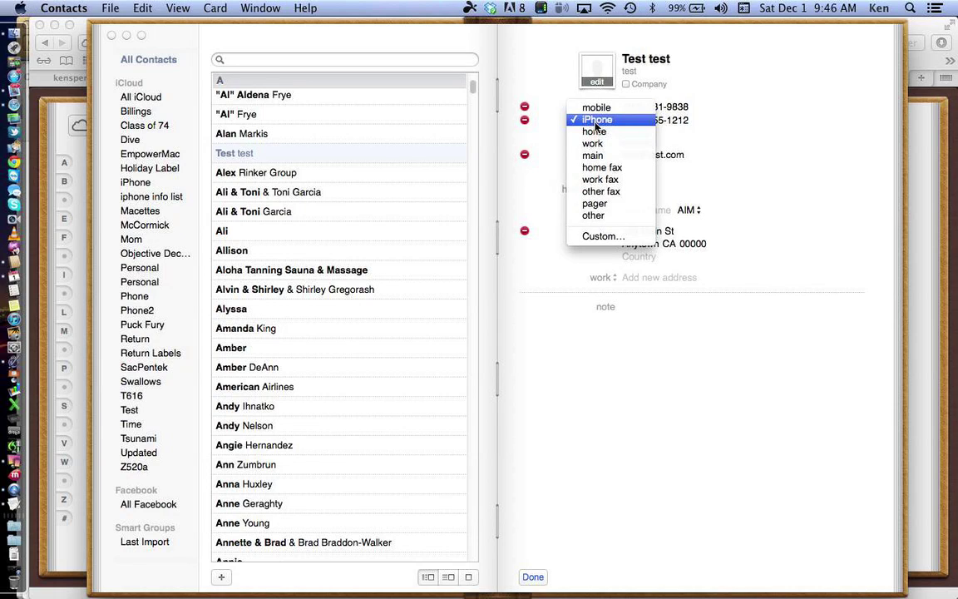
pyautogui.click(603, 237)
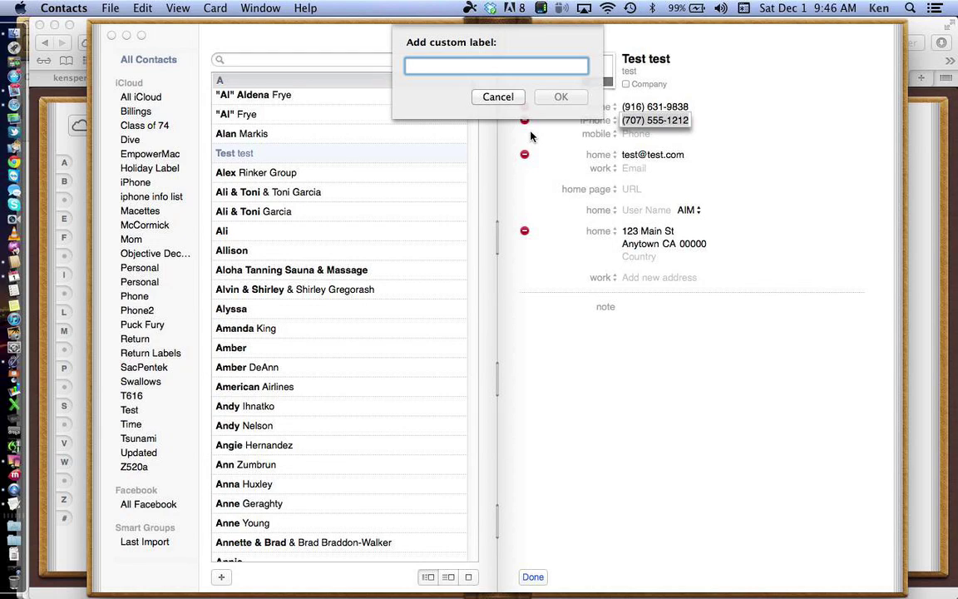
pyautogui.write('Co')
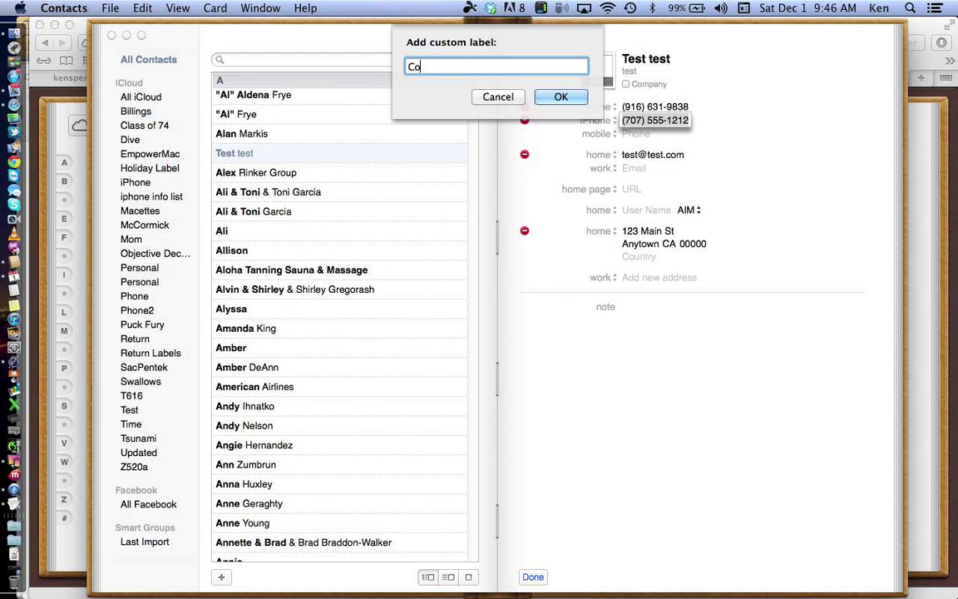
pyautogui.write('ast')
pyautogui.press('Return')
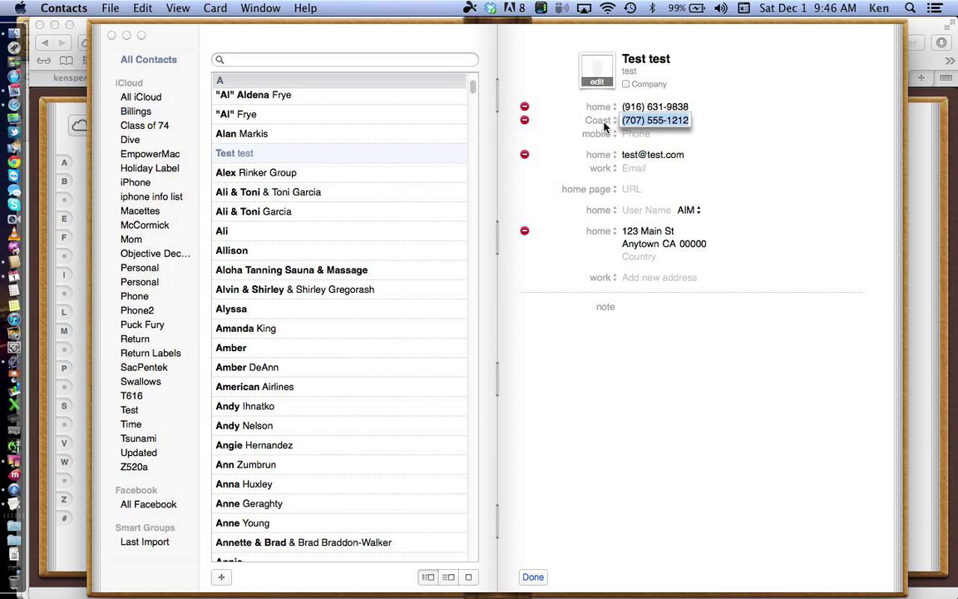
# Step: Keep the address labels unchanged and finish editing the Test test card
pyautogui.click(598, 232)
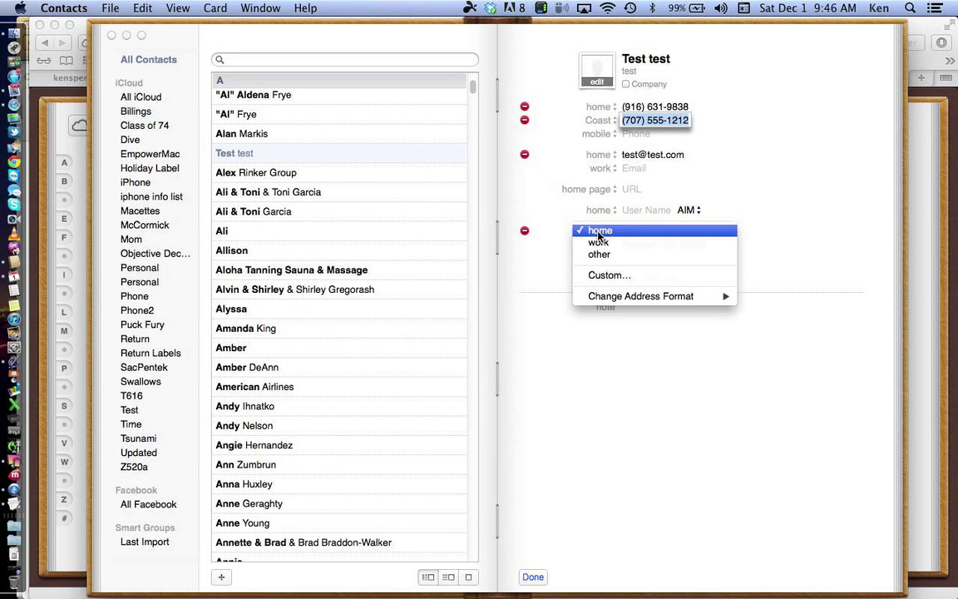
pyautogui.click(598, 234)
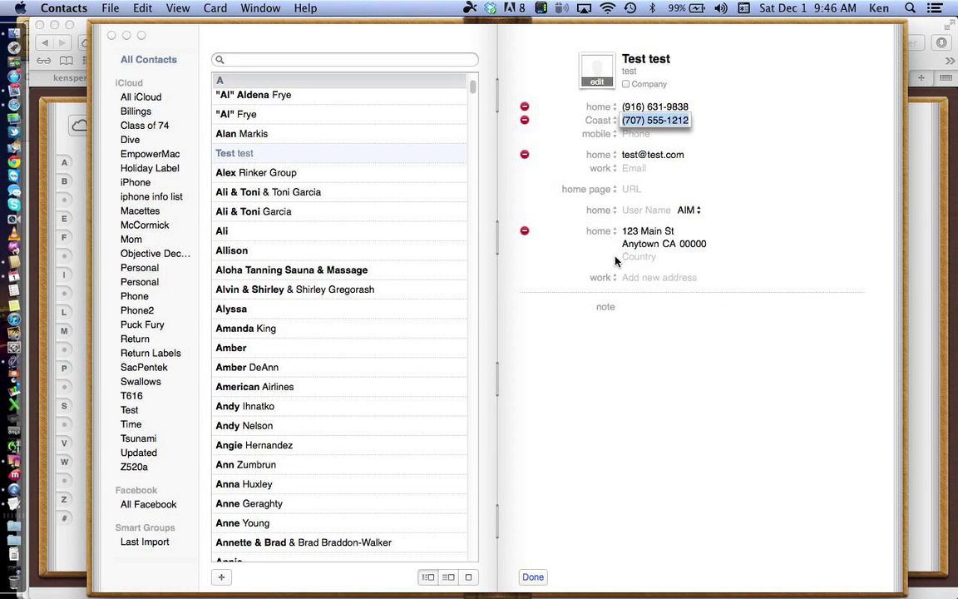
pyautogui.click(605, 284)
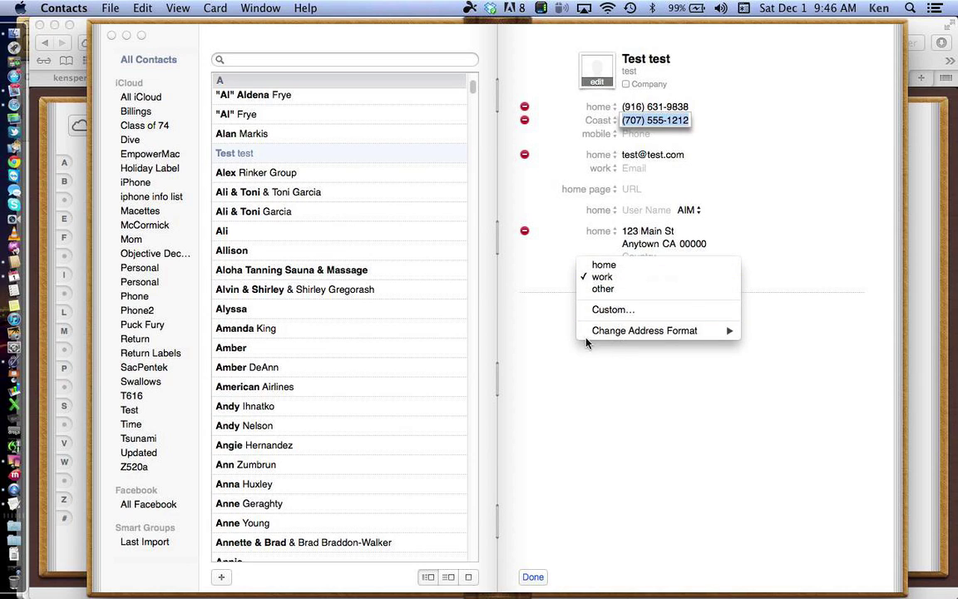
pyautogui.click(552, 327)
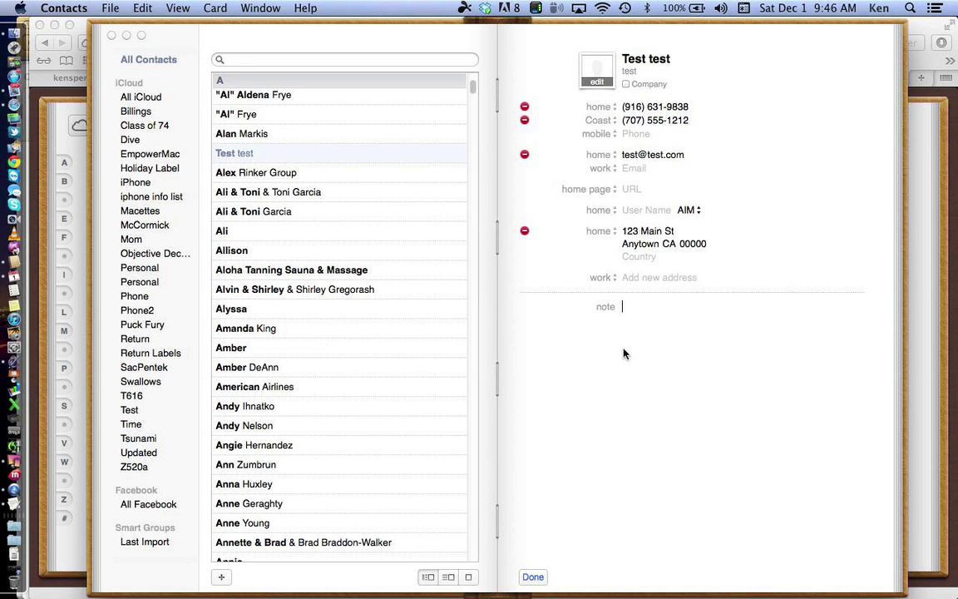
pyautogui.click(533, 577)
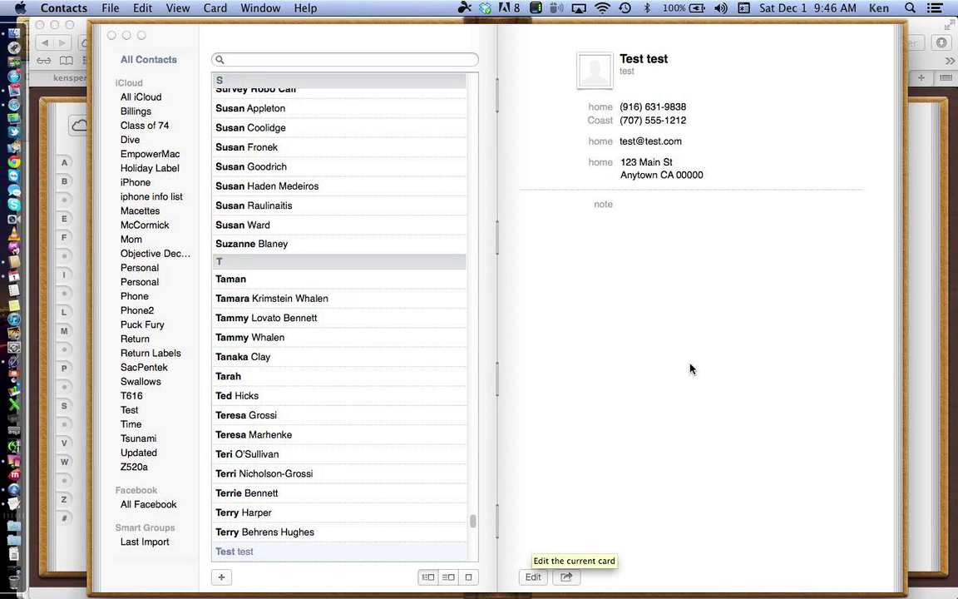
# Step: Write the note 'knitting club call after surge' on the card, deleting a mistaken 'xmas'
pyautogui.click(664, 218)
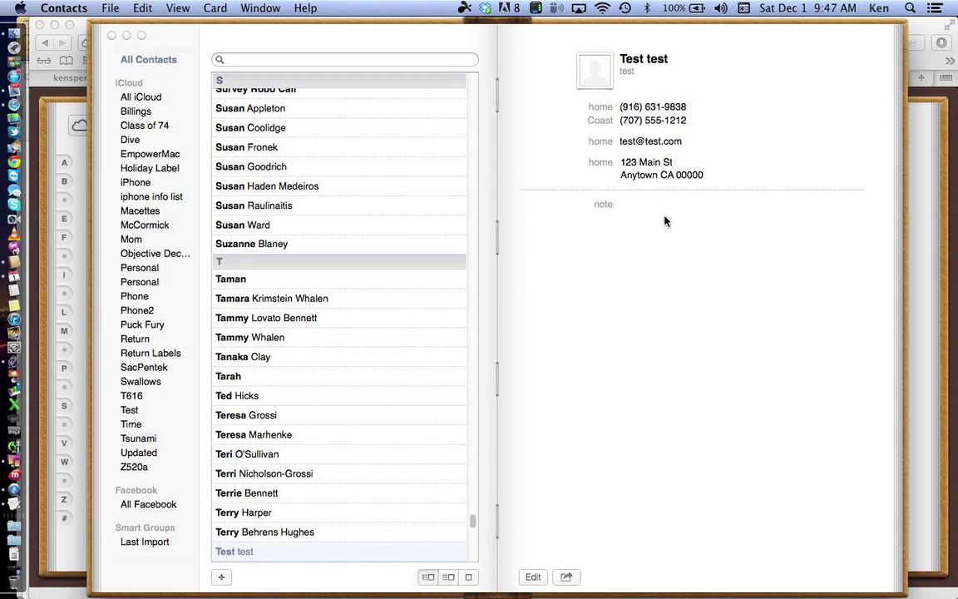
pyautogui.write('xmas')
pyautogui.press('BackSpace')
pyautogui.press('BackSpace')
pyautogui.press('BackSpace')
pyautogui.press('BackSpace')
pyautogui.write('knitting club')
pyautogui.write('call after s')
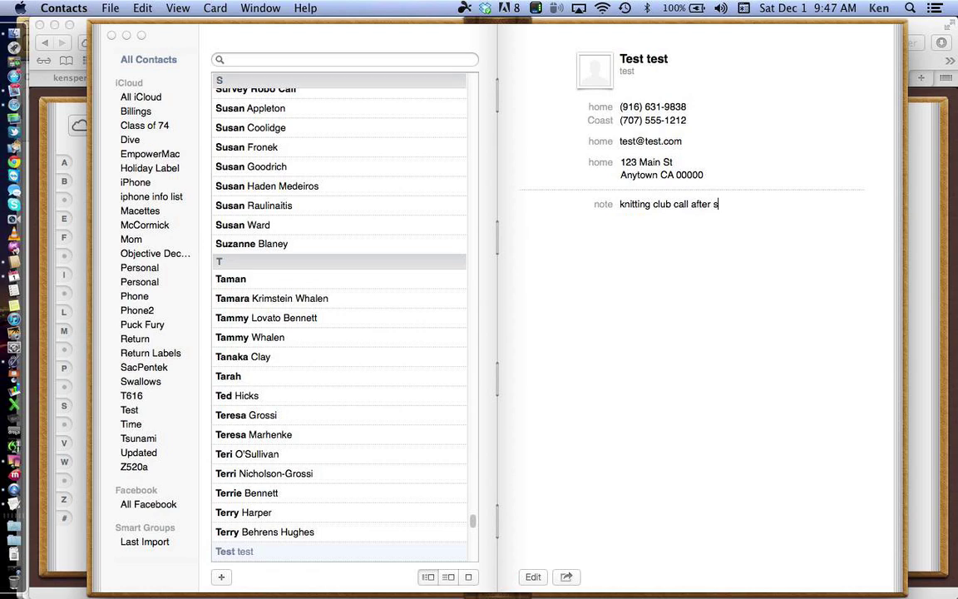
pyautogui.write('urge')
pyautogui.press('fn')
pyautogui.press('fn')
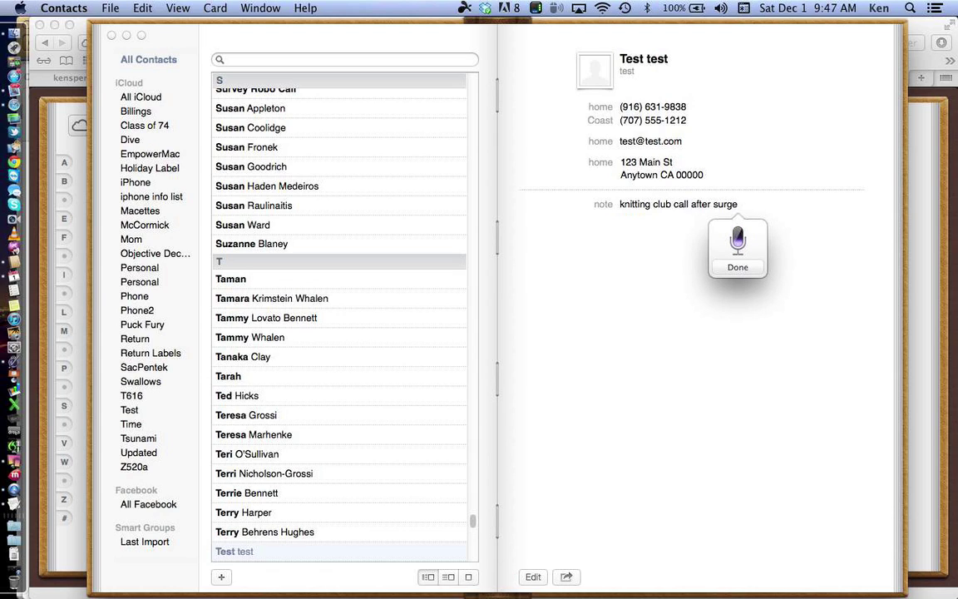
# Step: Dictate 'of course, everywhere you type you can dictate.' into the note, then resume dictation
pyautogui.press('fn')
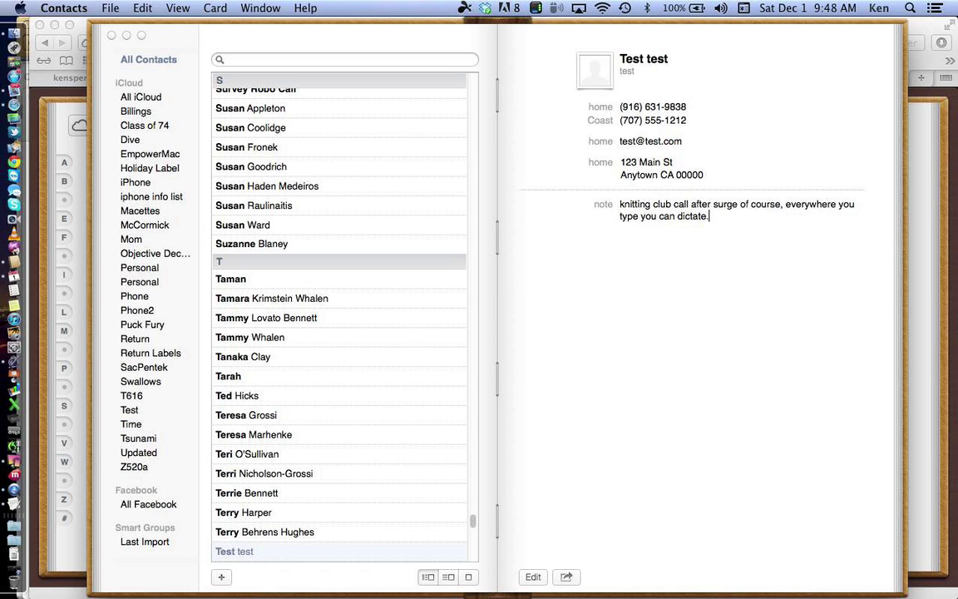
pyautogui.press('fn')
pyautogui.press('fn')
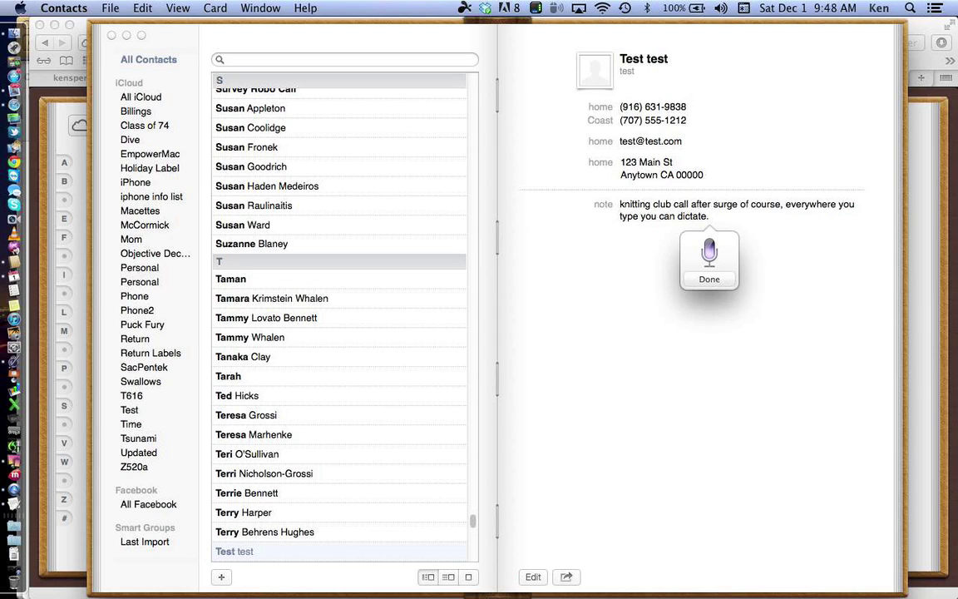
# Step: Dictate more sentences into the note: an address, a $175,000 house price and a December 12 date
pyautogui.press('fn')
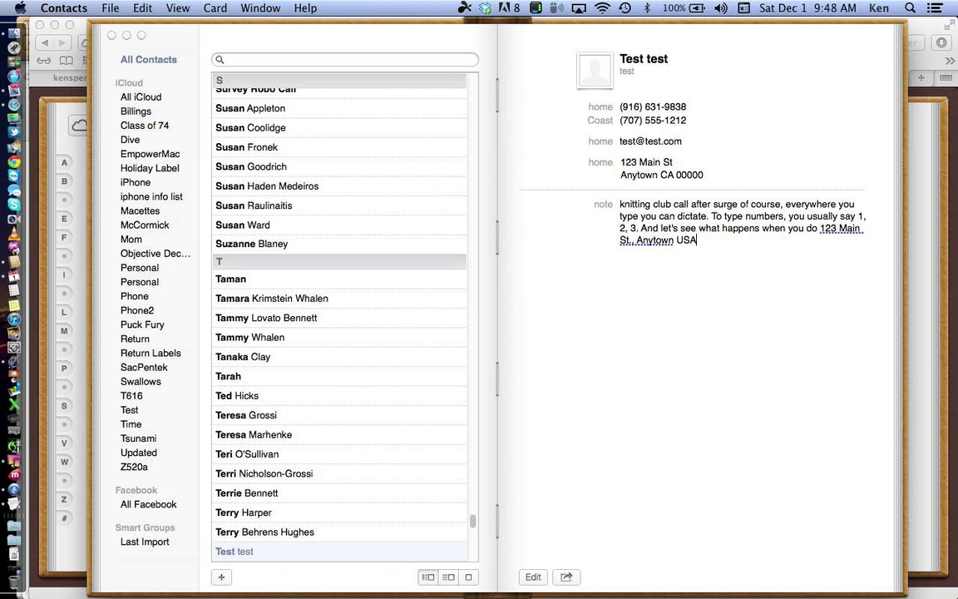
pyautogui.press('fn')
pyautogui.press('fn')
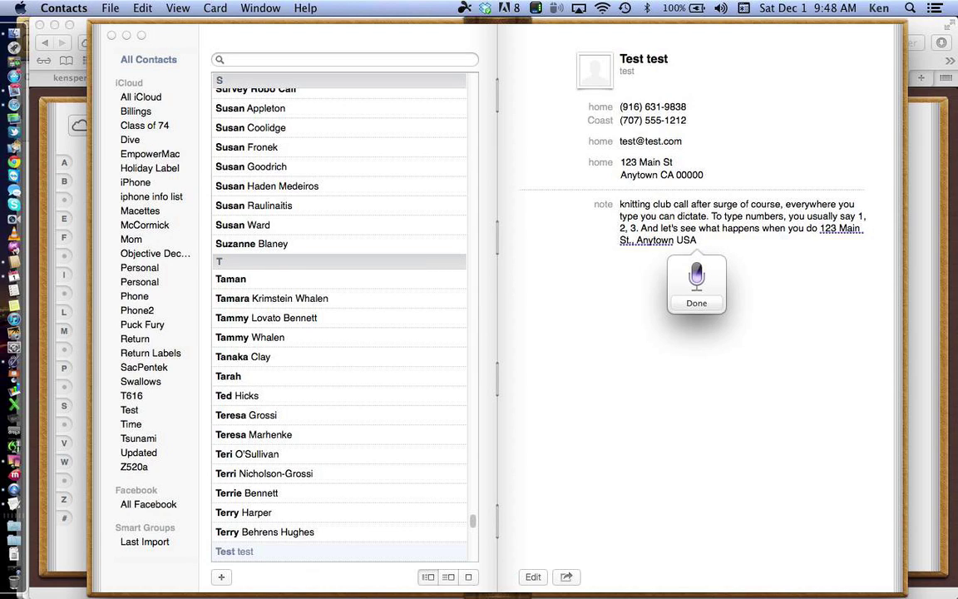
pyautogui.press('Return')
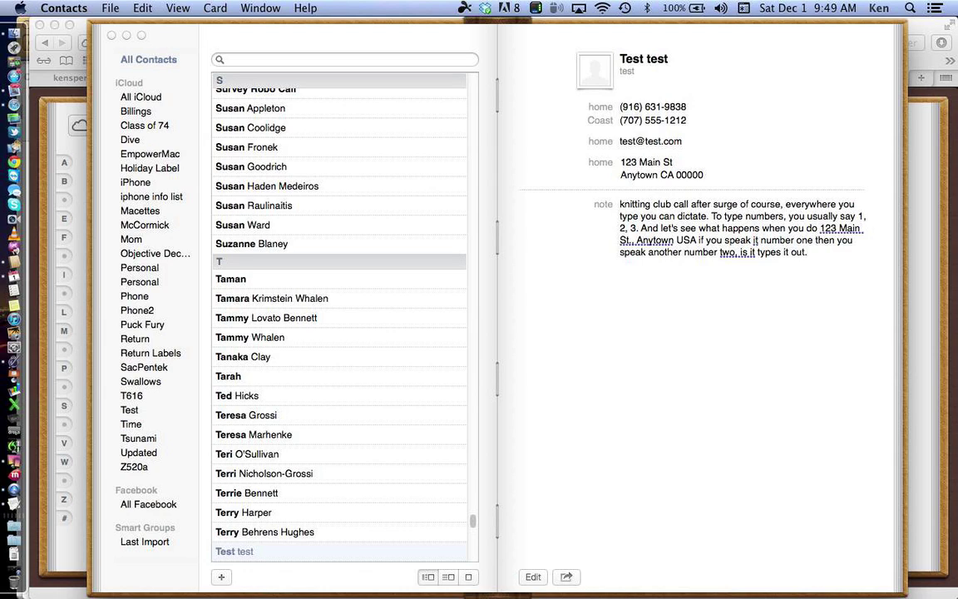
pyautogui.press('fn')
pyautogui.press('fn')
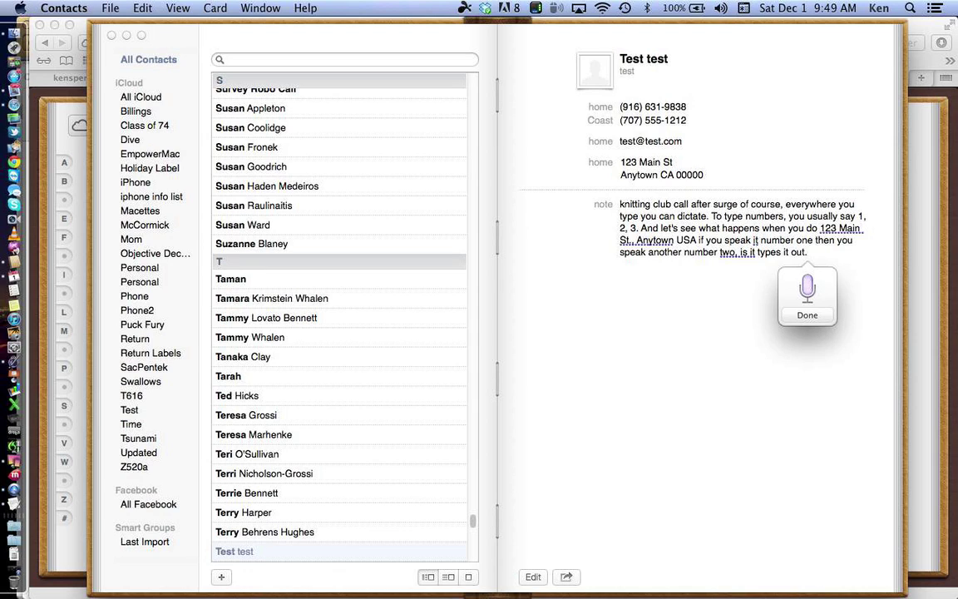
pyautogui.press('fn')
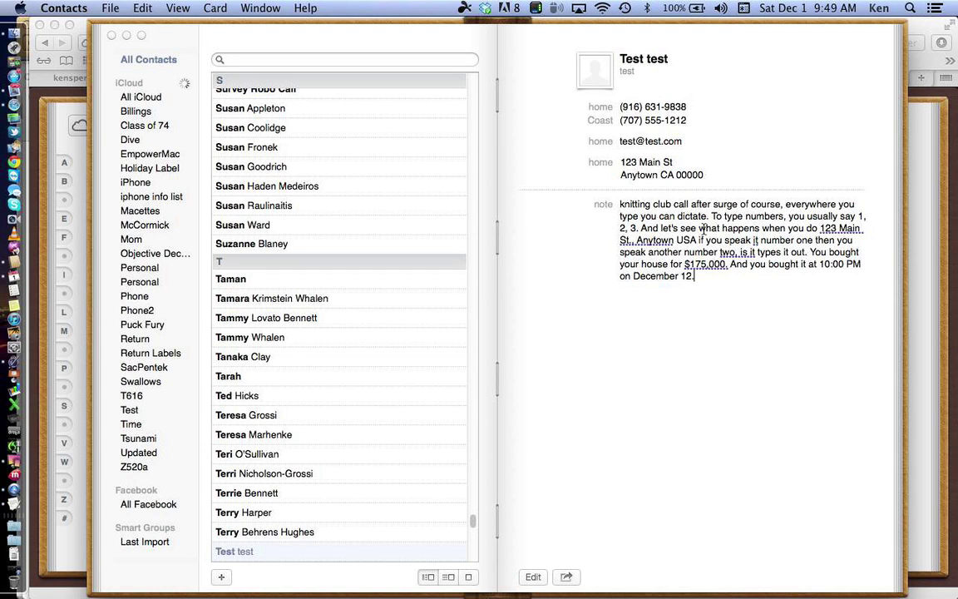
# Step: Shift the Contacts window left and back, then select the dictated note text
pyautogui.moveTo(646, 264); pyautogui.dragTo(550, 263)
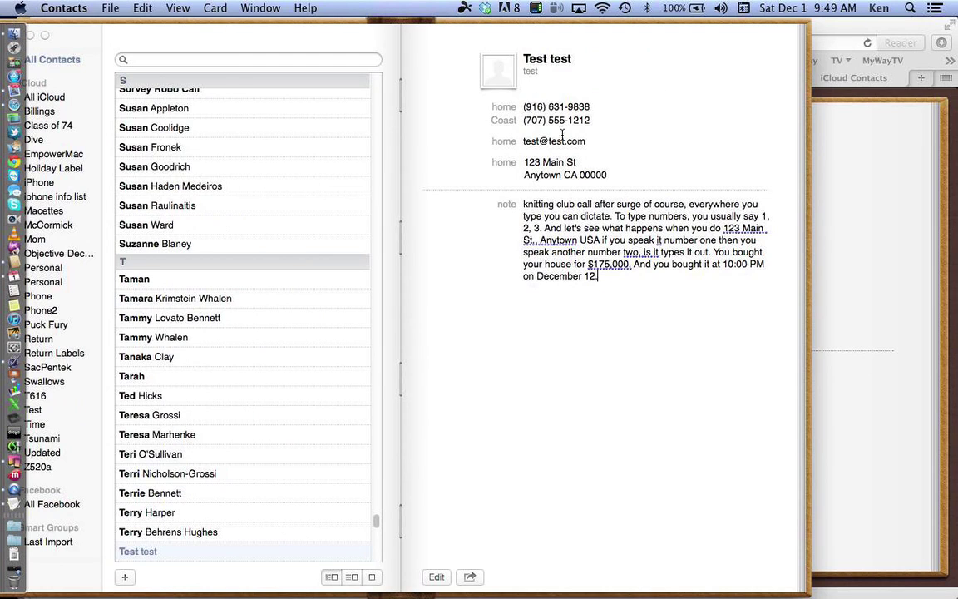
pyautogui.moveTo(488, 48); pyautogui.dragTo(558, 48)
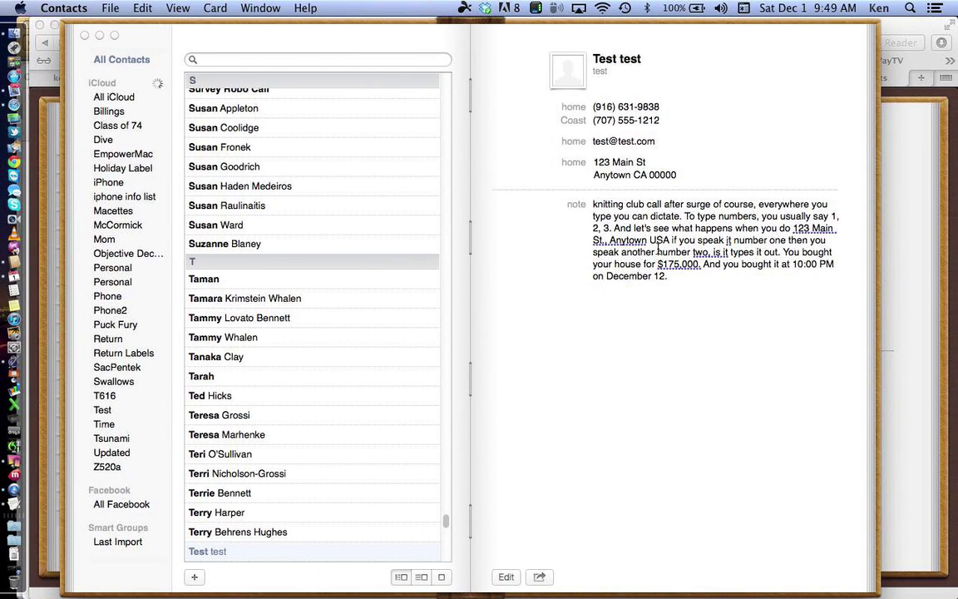
pyautogui.moveTo(678, 285); pyautogui.dragTo(529, 186)
# Step: Delete the selected note text from the Test test card, then reopen the card for editing
pyautogui.press('BackSpace')
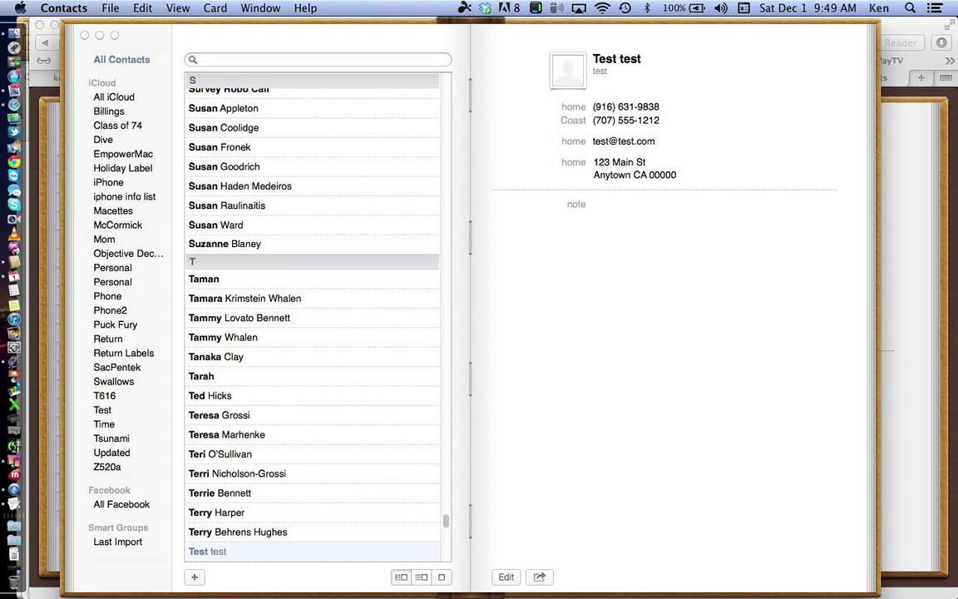
pyautogui.click(505, 577)
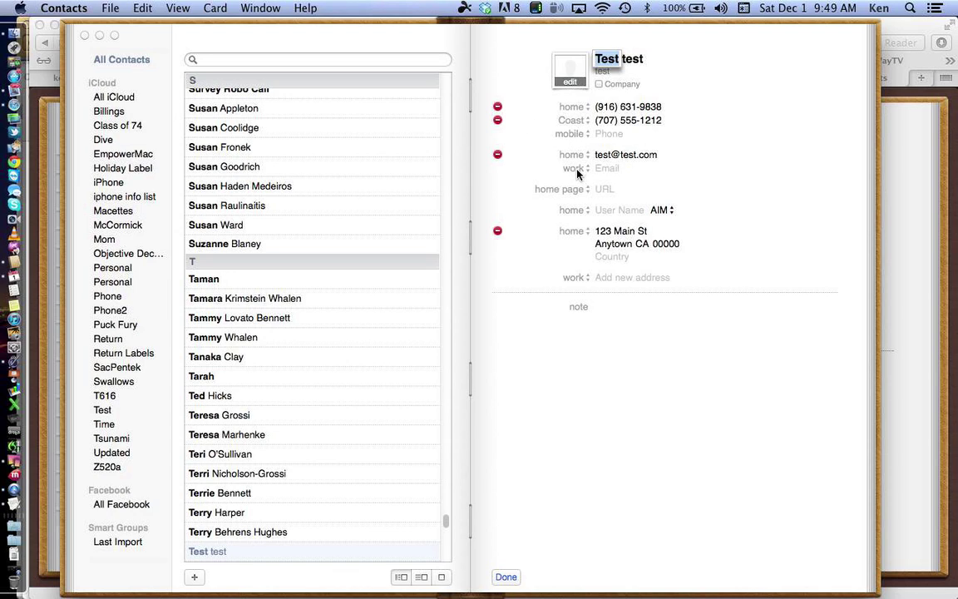
pyautogui.click(505, 577)
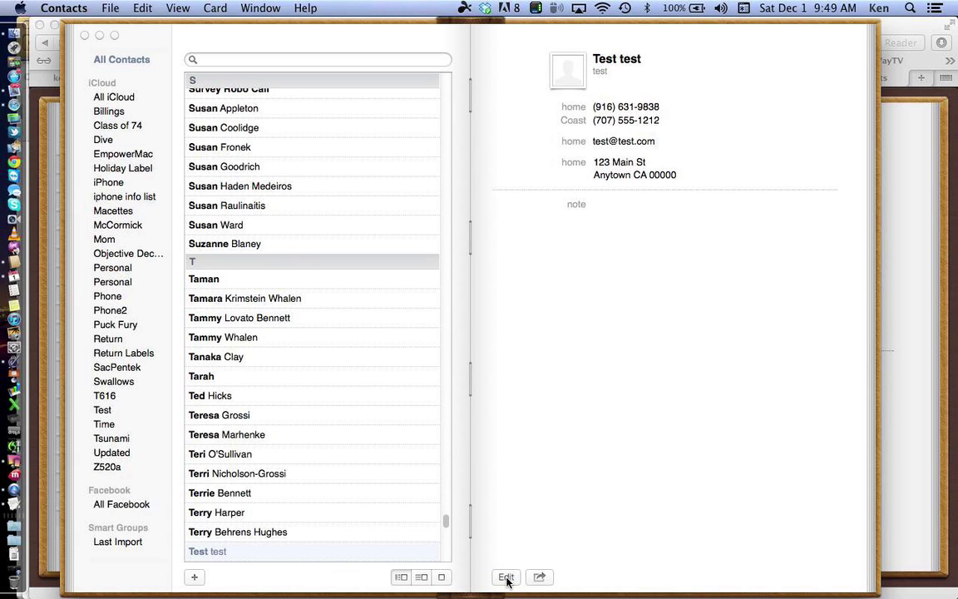
pyautogui.click(505, 577)
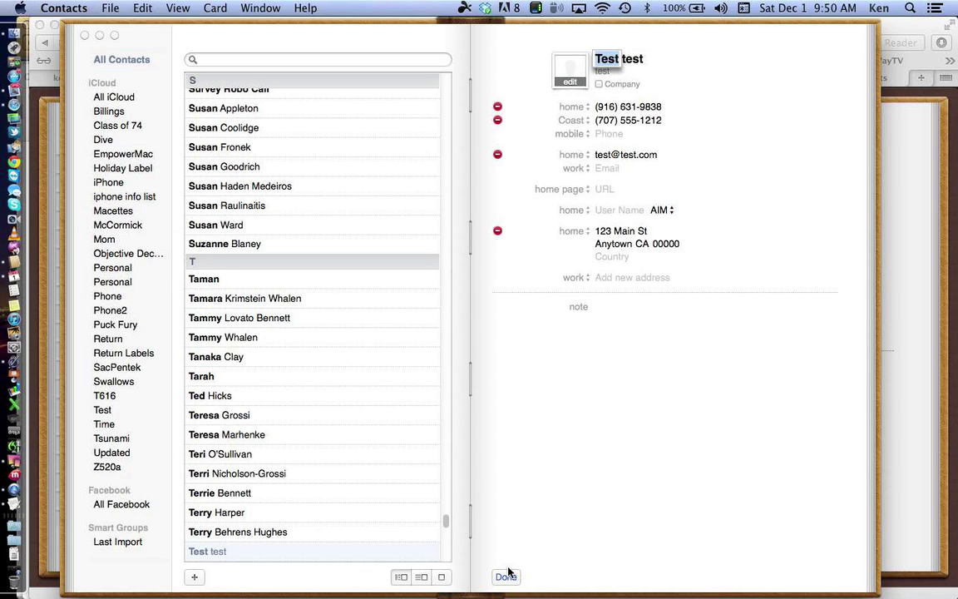
# Step: Save the Test test card with its two phones, e-mail, home address and blank note
pyautogui.click(506, 575)
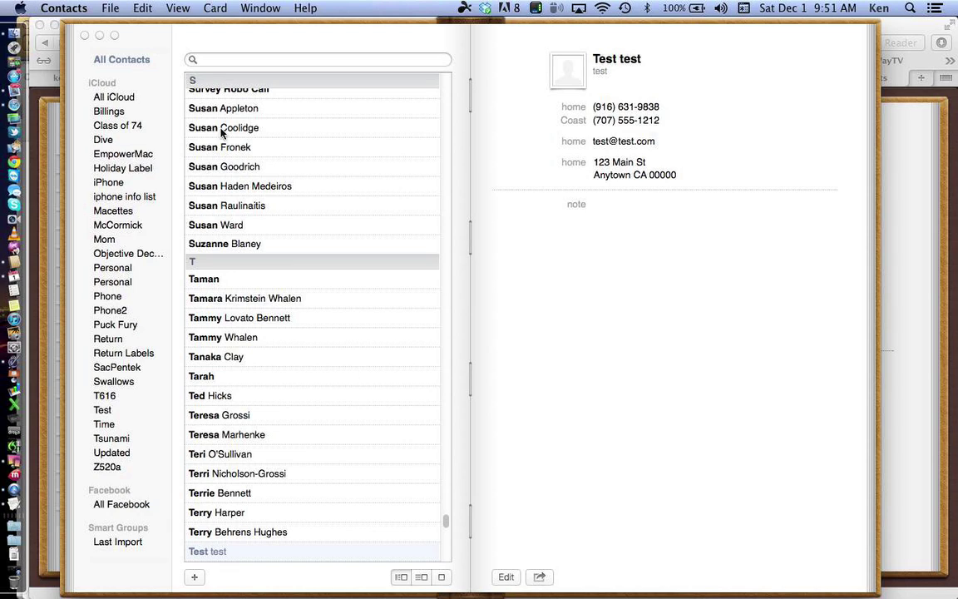
# Step: Go to My Card, then open the City of Sacramento-Utilities contact listed below it
pyautogui.click(213, 9)
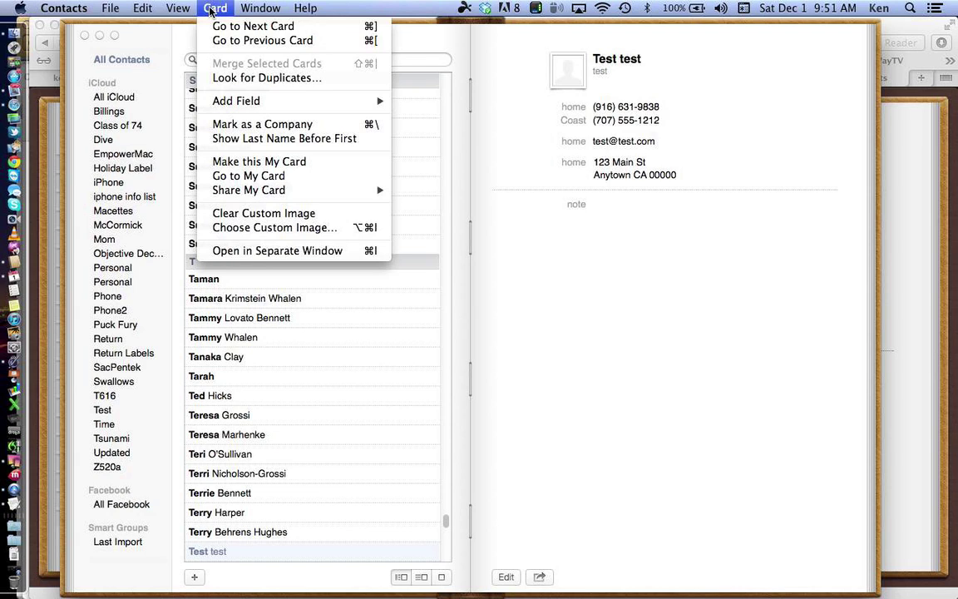
pyautogui.click(250, 176)
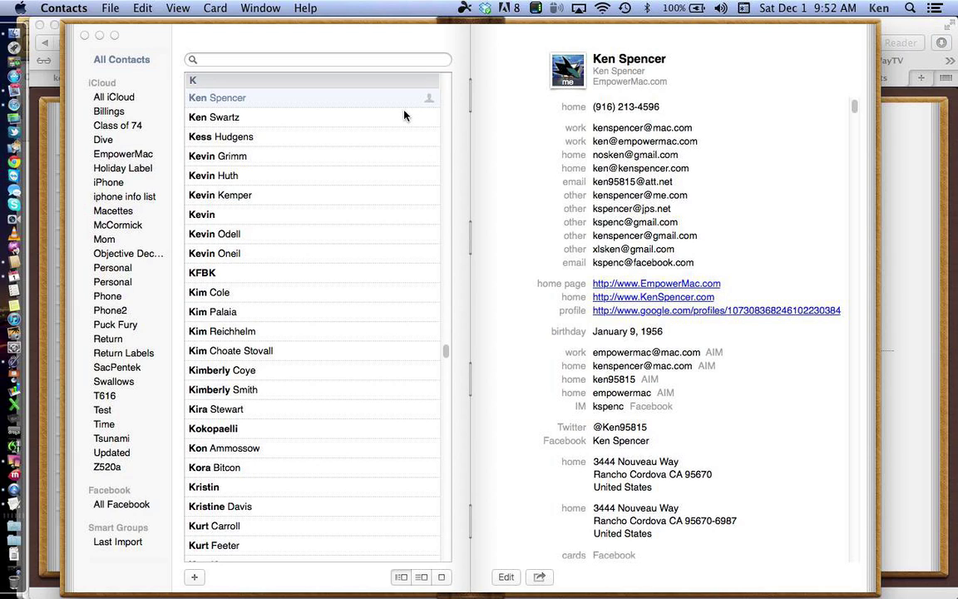
pyautogui.click(282, 124)
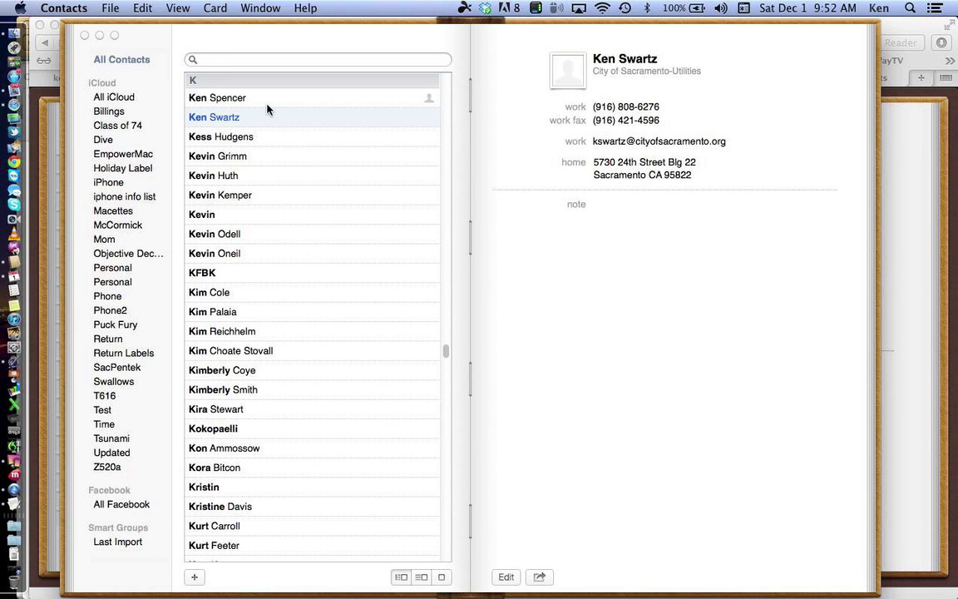
pyautogui.click(209, 8)
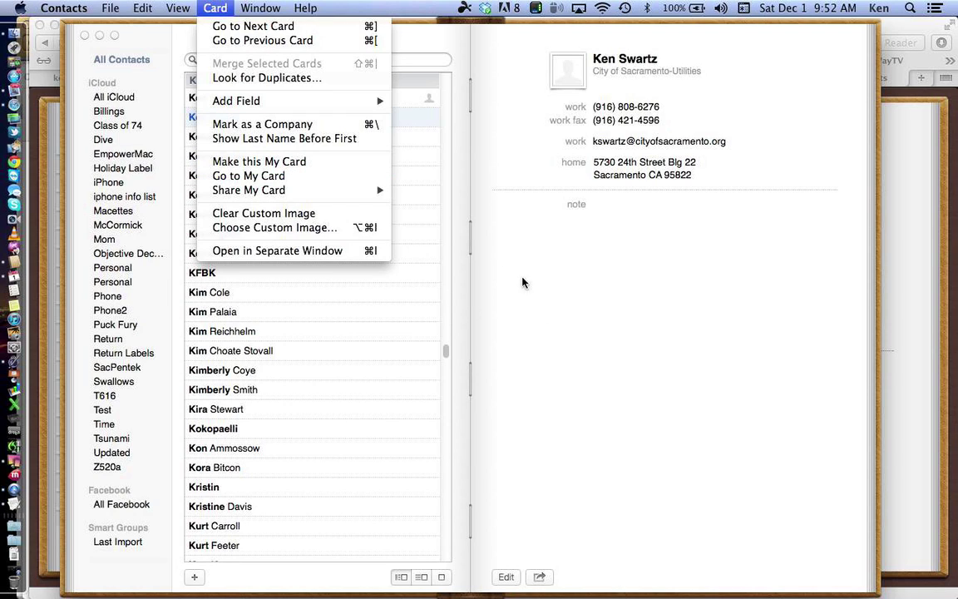
pyautogui.click(456, 241)
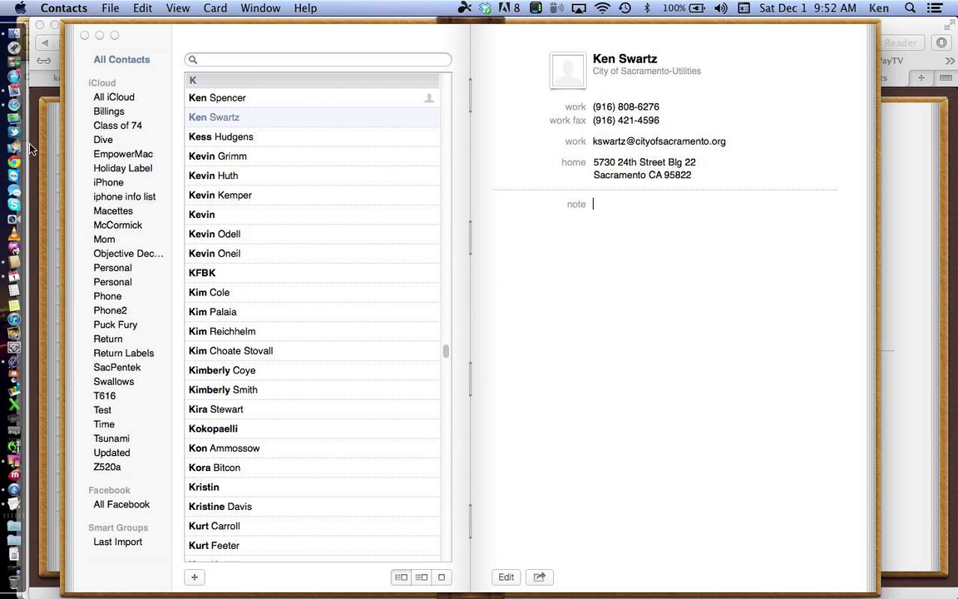
# Step: Bring Safari's iCloud Contacts page forward, review its AutoFill preferences, then close them
pyautogui.click(13, 104)
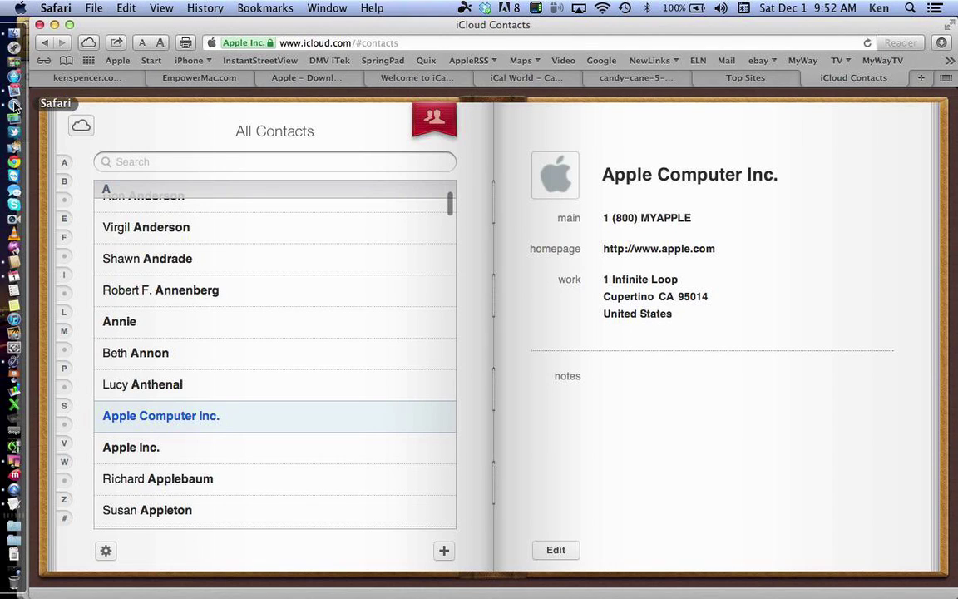
pyautogui.click(19, 7)
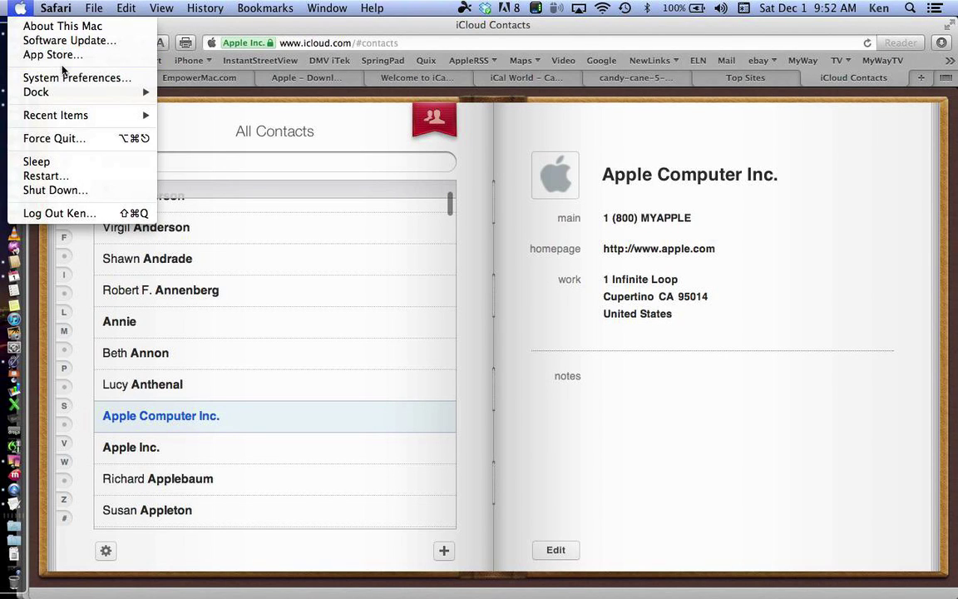
pyautogui.moveTo(55, 7)
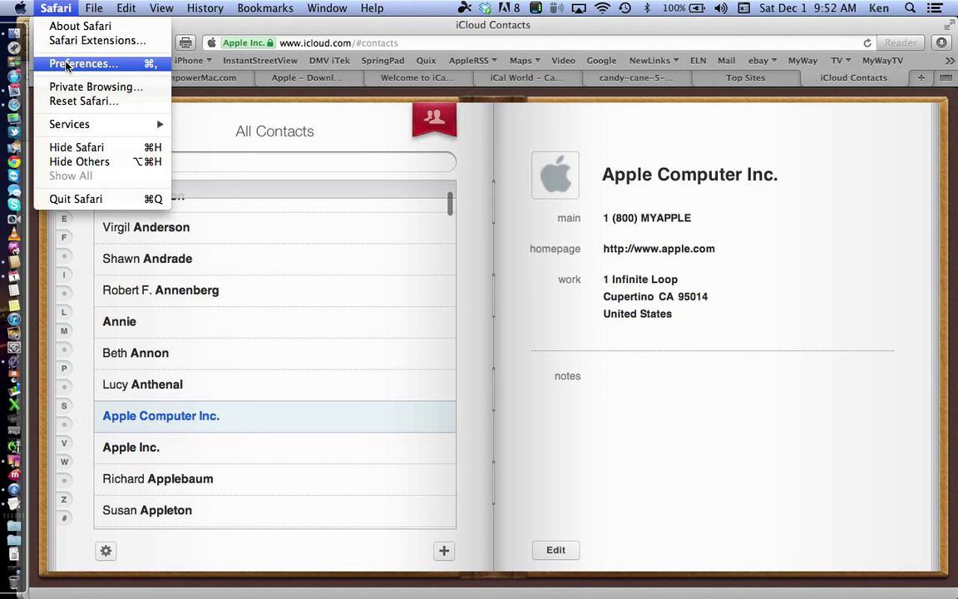
pyautogui.click(58, 57)
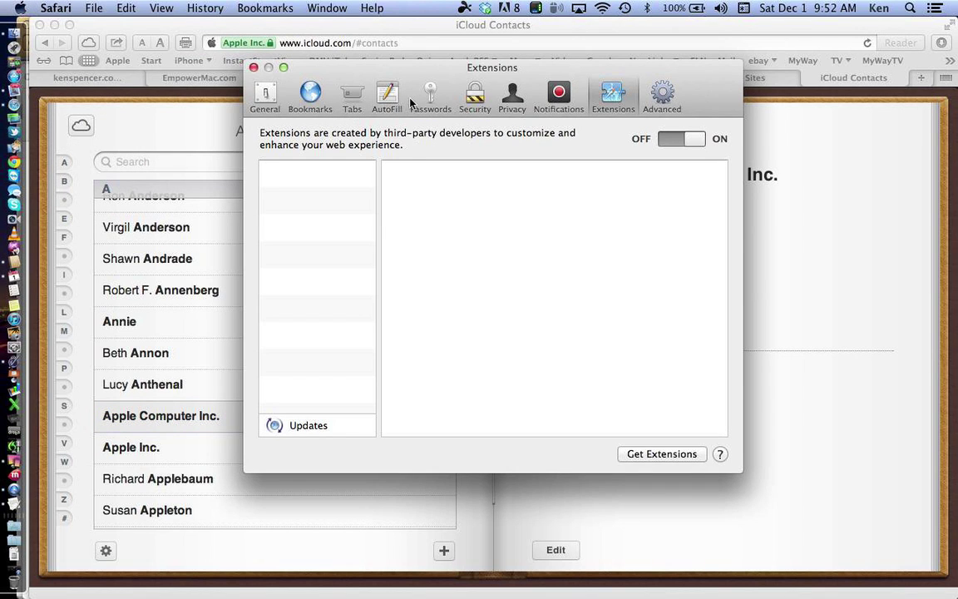
pyautogui.click(394, 97)
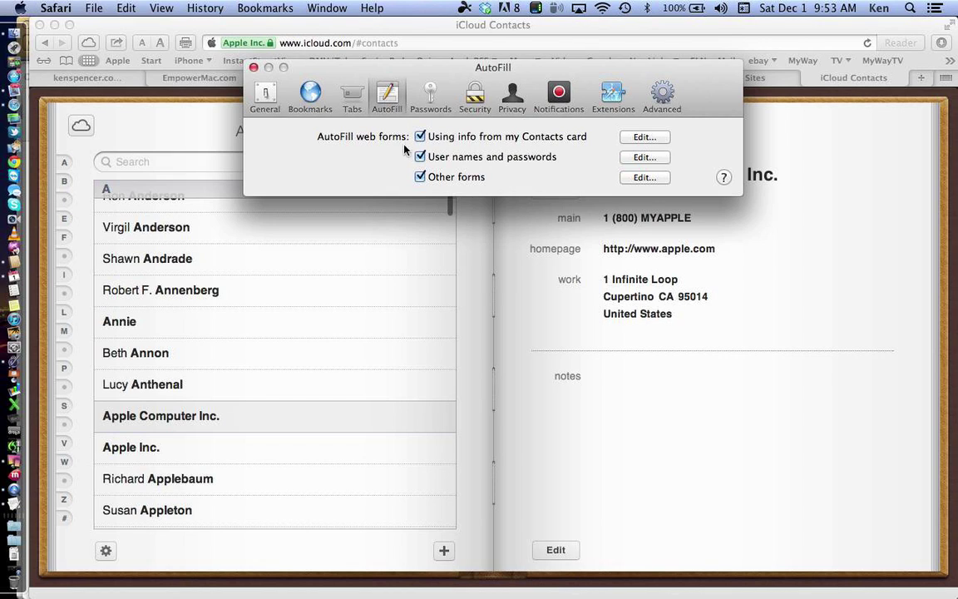
pyautogui.click(254, 67)
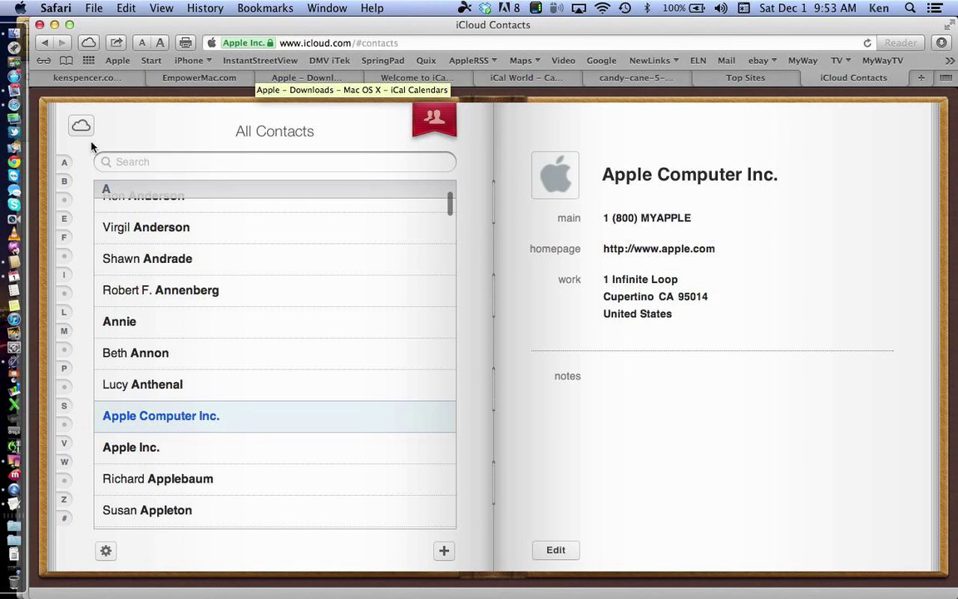
# Step: Return to Contacts and display your own 'me' card with its e-mails, web links and addresses
pyautogui.click(14, 265)
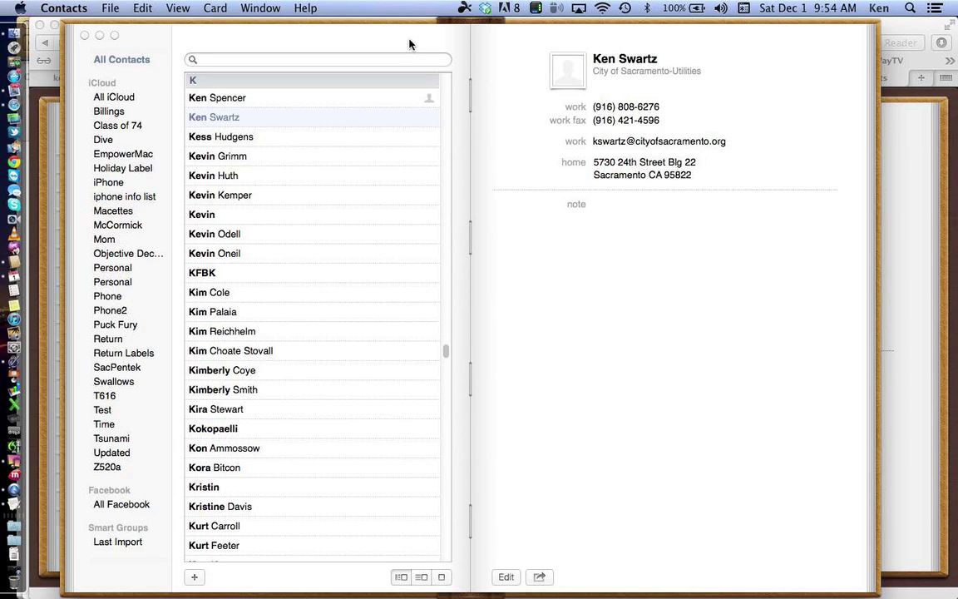
pyautogui.click(247, 99)
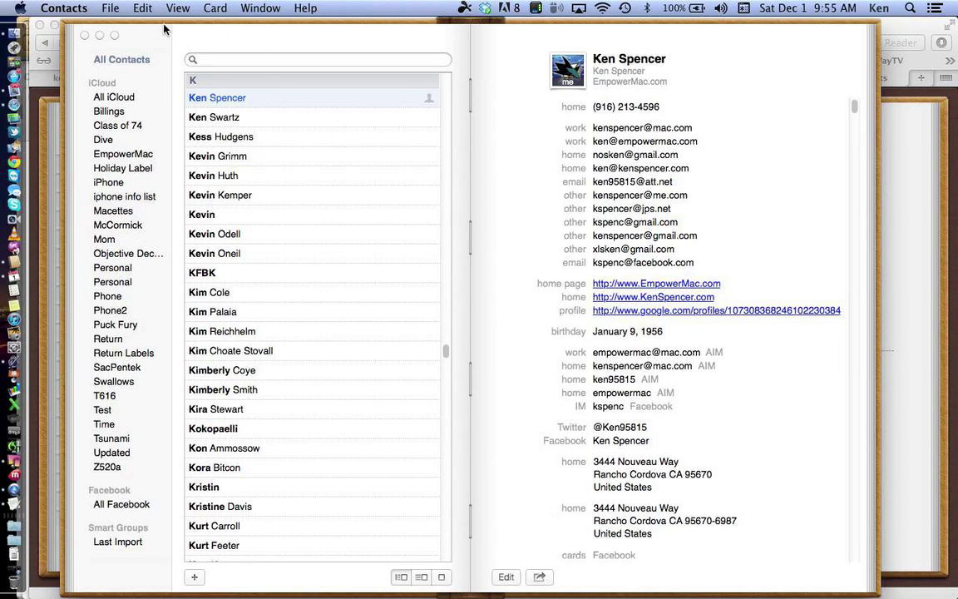
# Step: Open Contacts Preferences on the Template pane listing the fields for new cards
pyautogui.click(82, 14)
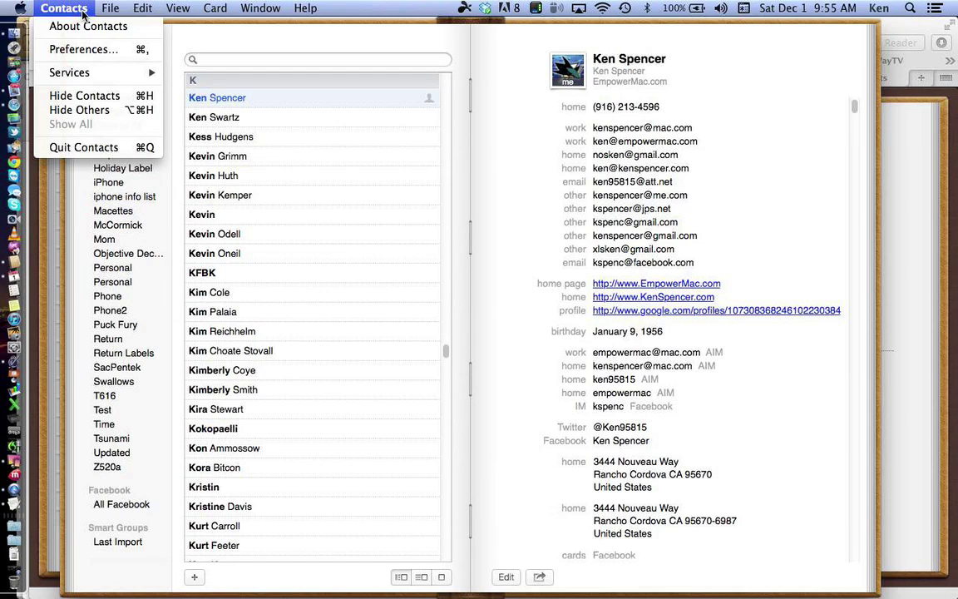
pyautogui.click(94, 49)
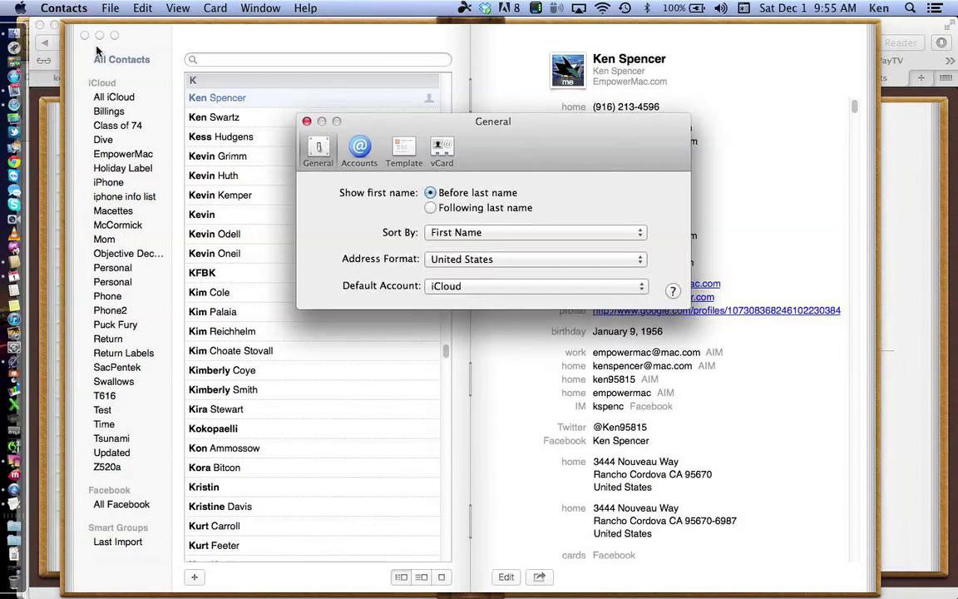
pyautogui.click(403, 152)
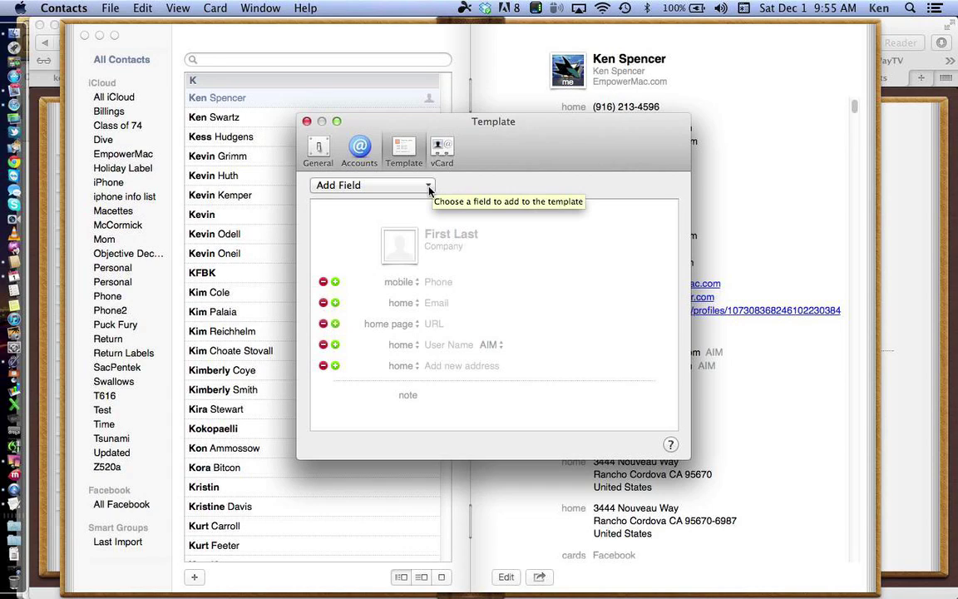
# Step: Add Birthday, Dates and Related Names to the new-card template, then close Preferences
pyautogui.click(430, 188)
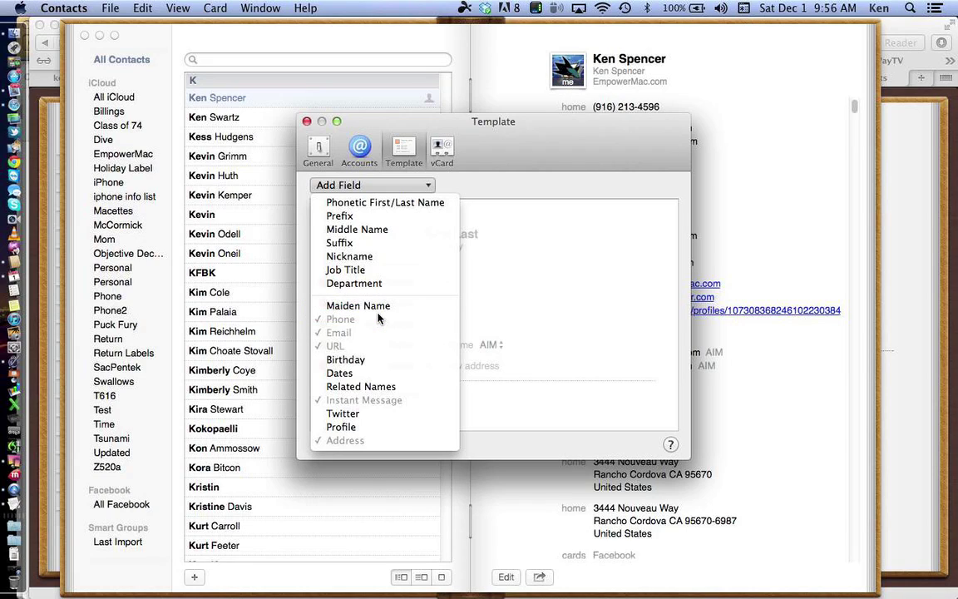
pyautogui.click(362, 359)
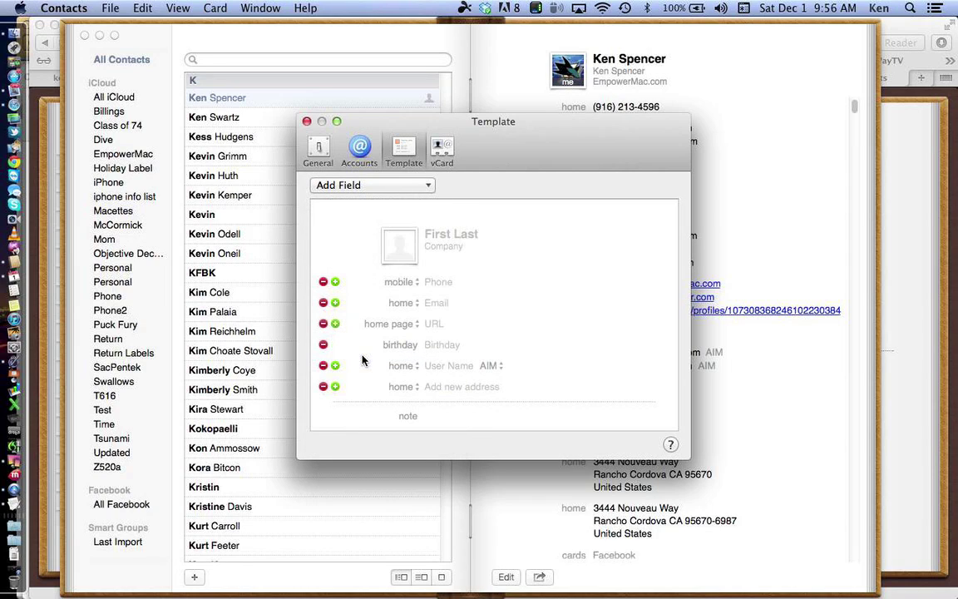
pyautogui.click(354, 180)
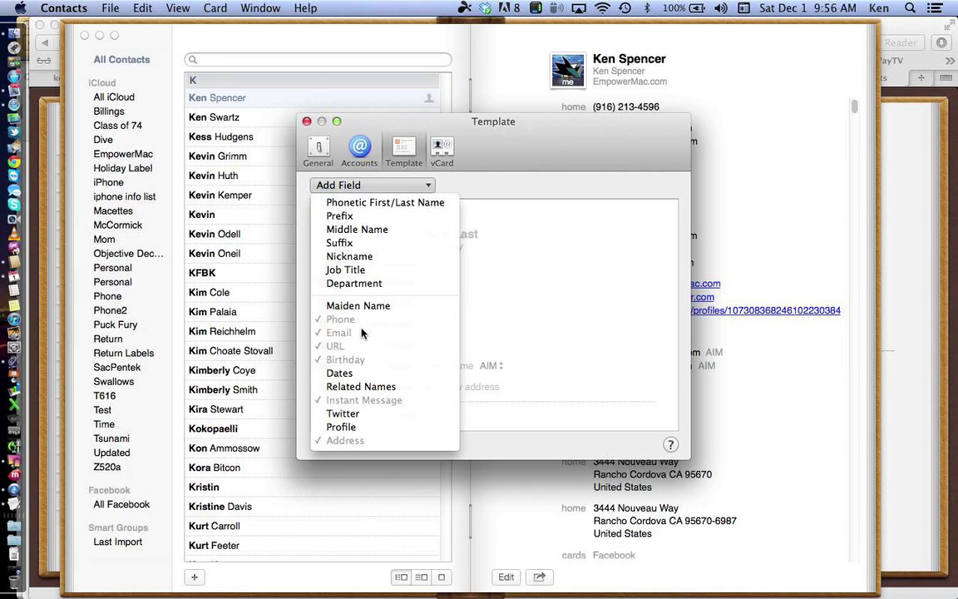
pyautogui.click(348, 373)
pyautogui.click(369, 184)
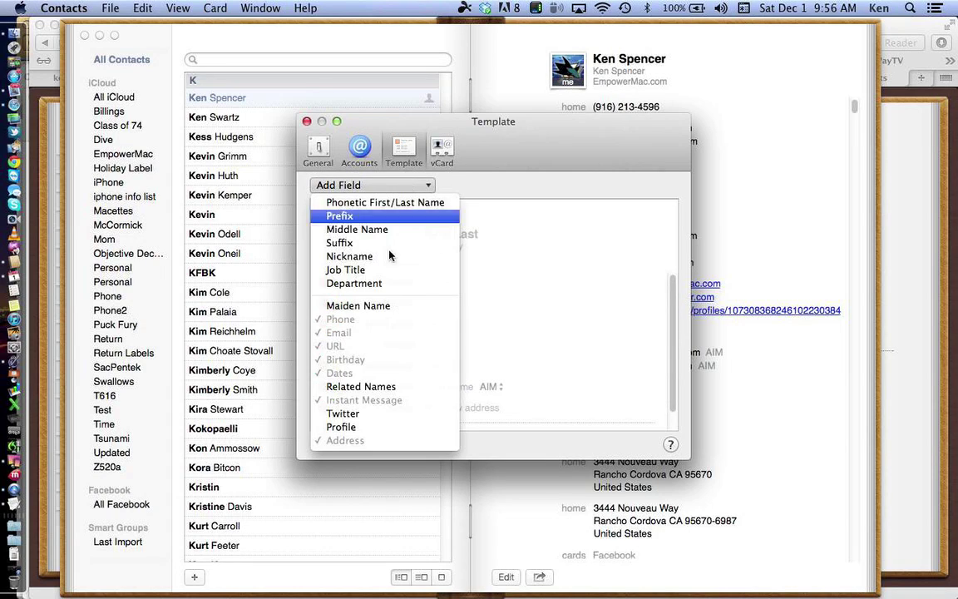
pyautogui.click(359, 388)
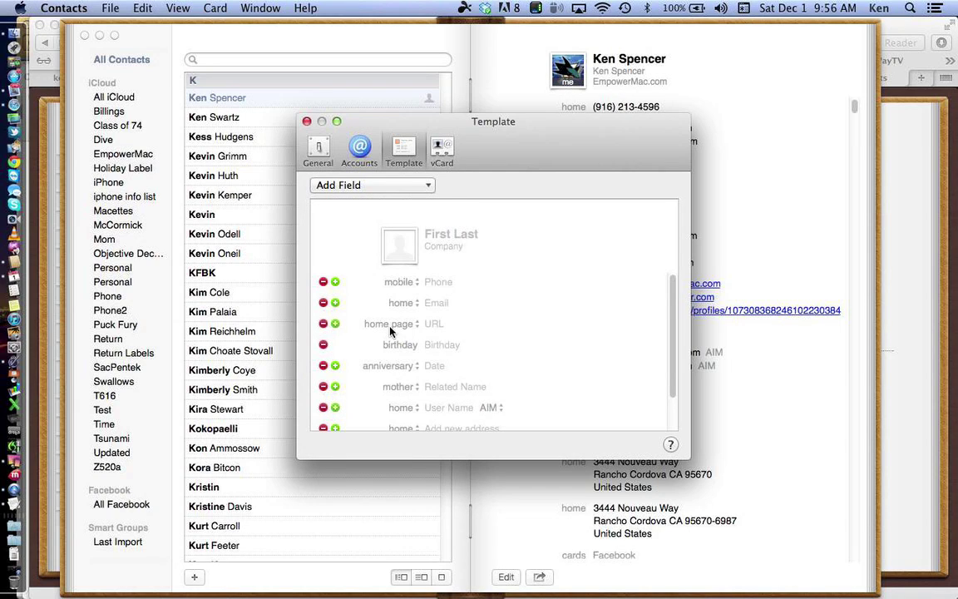
pyautogui.click(307, 121)
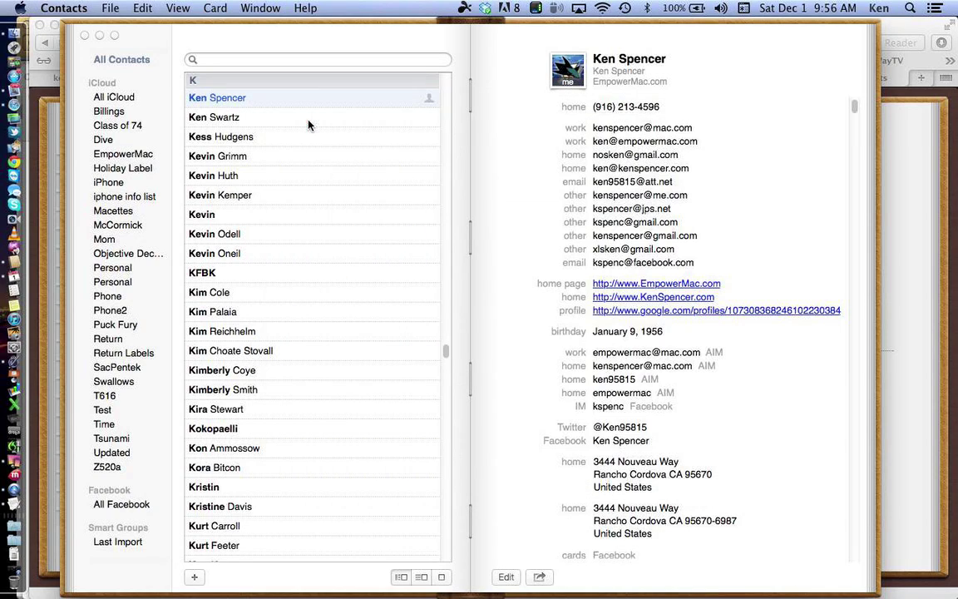
# Step: Search contacts for 'test', select Test test, and begin editing its card
pyautogui.click(309, 59)
pyautogui.write('test')
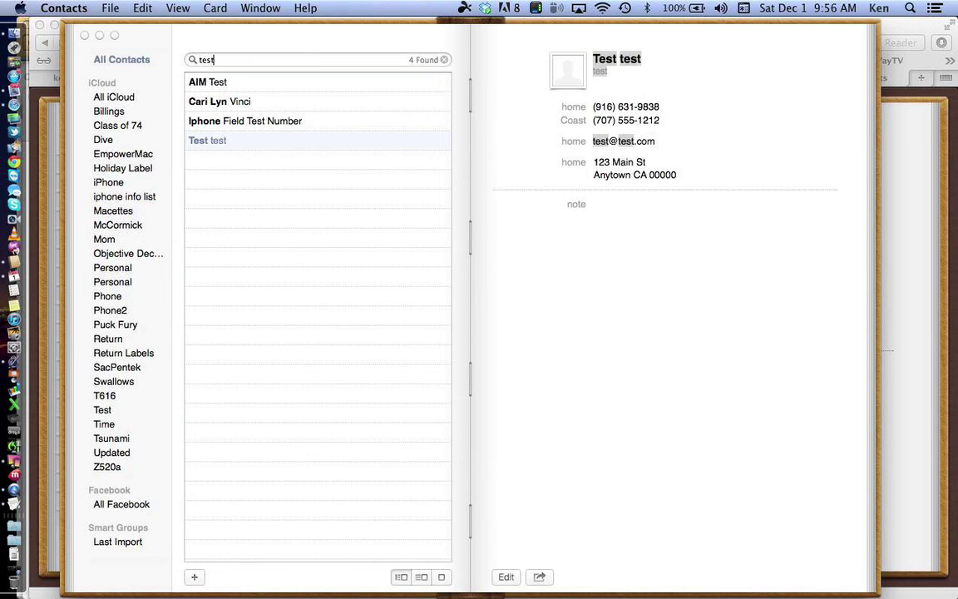
pyautogui.click(244, 143)
pyautogui.click(507, 576)
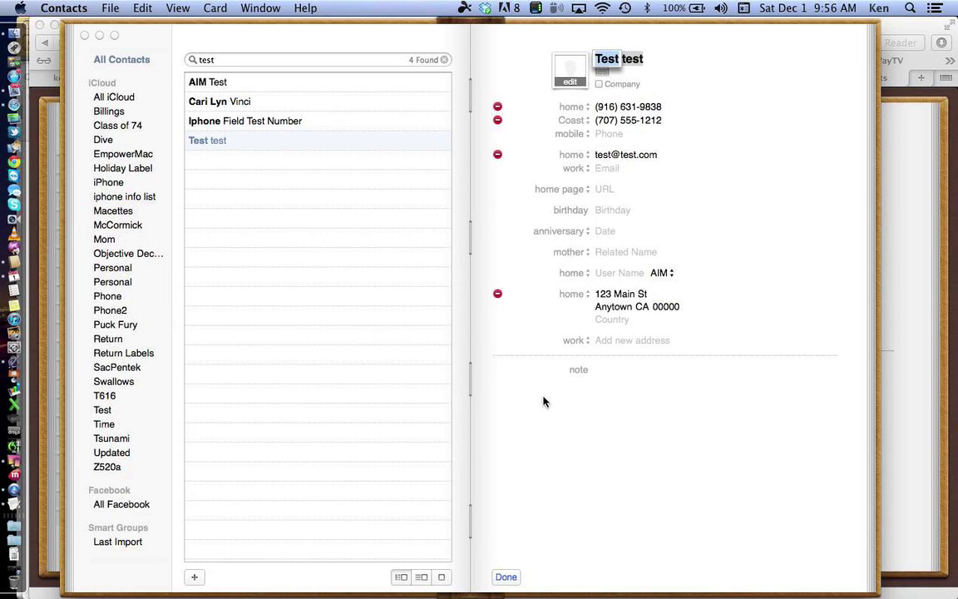
# Step: Enter 12/1/1990 as the birthday, keeping the next date's label as anniversary
pyautogui.click(608, 209)
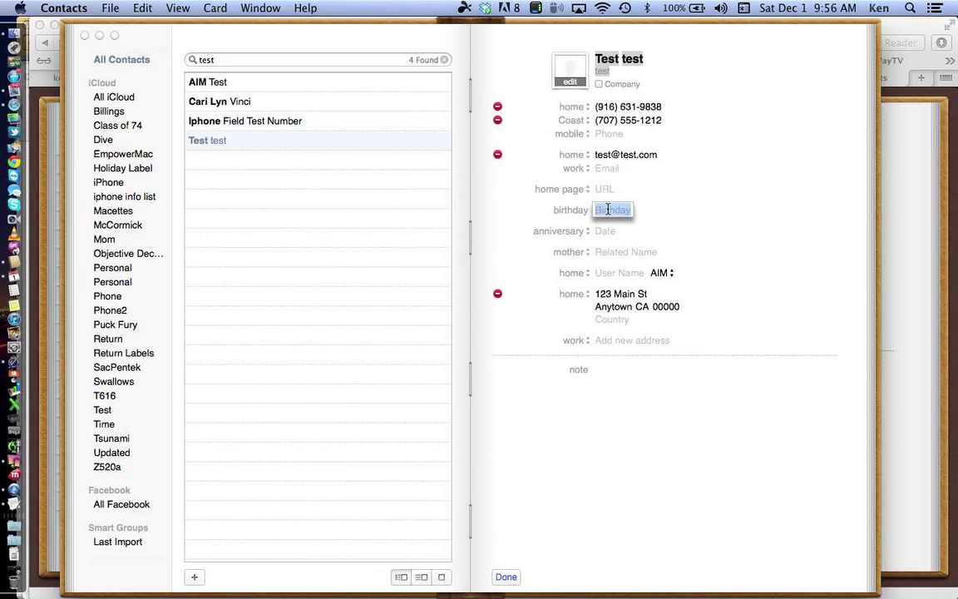
pyautogui.write('12')
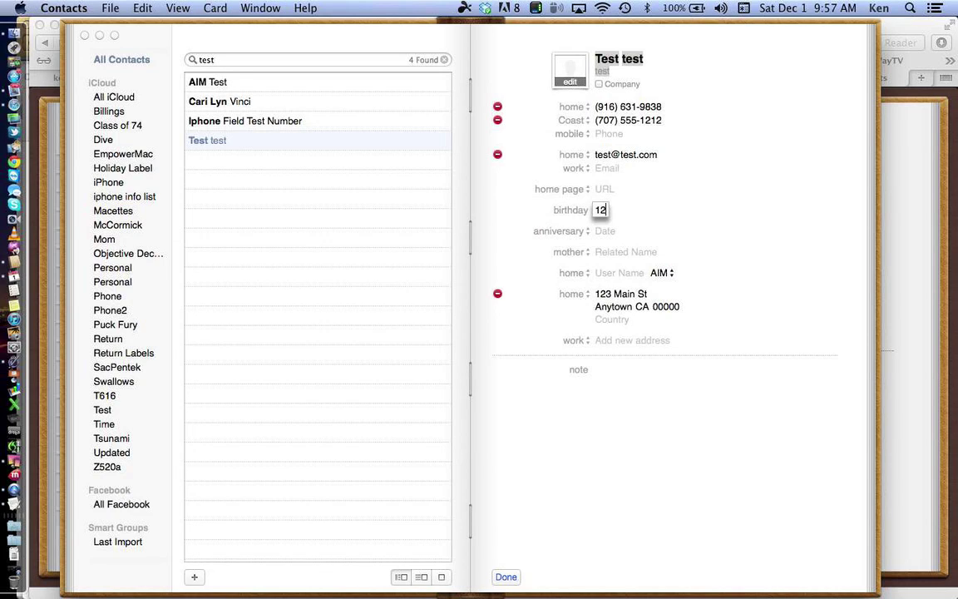
pyautogui.write('/1/1990')
pyautogui.press('Tab')
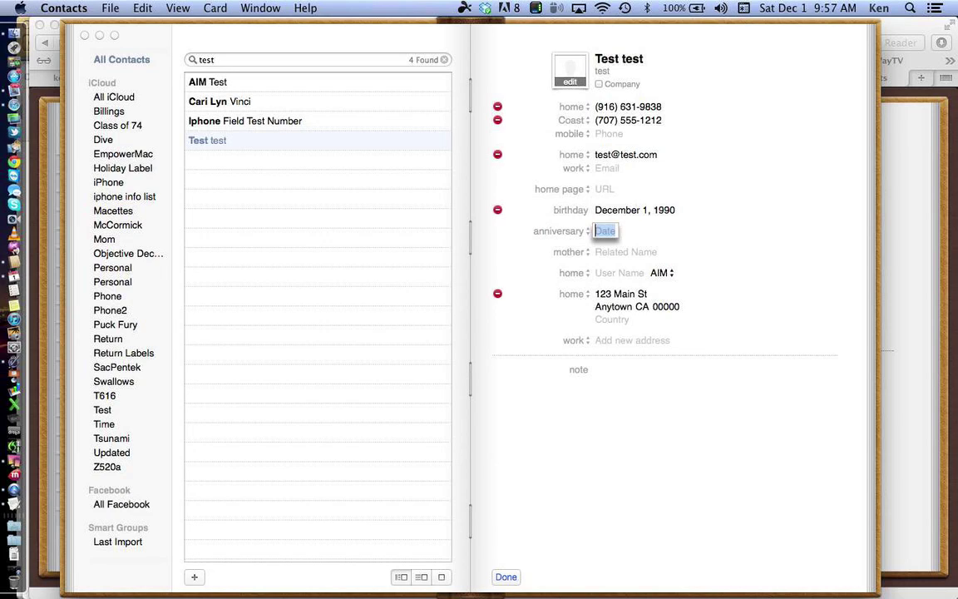
pyautogui.click(580, 231)
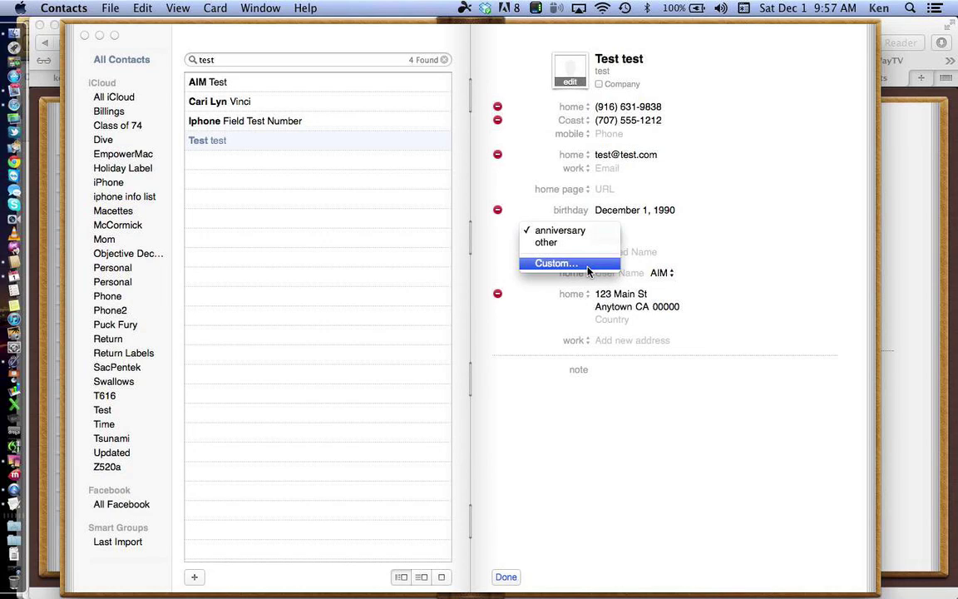
pyautogui.click(491, 244)
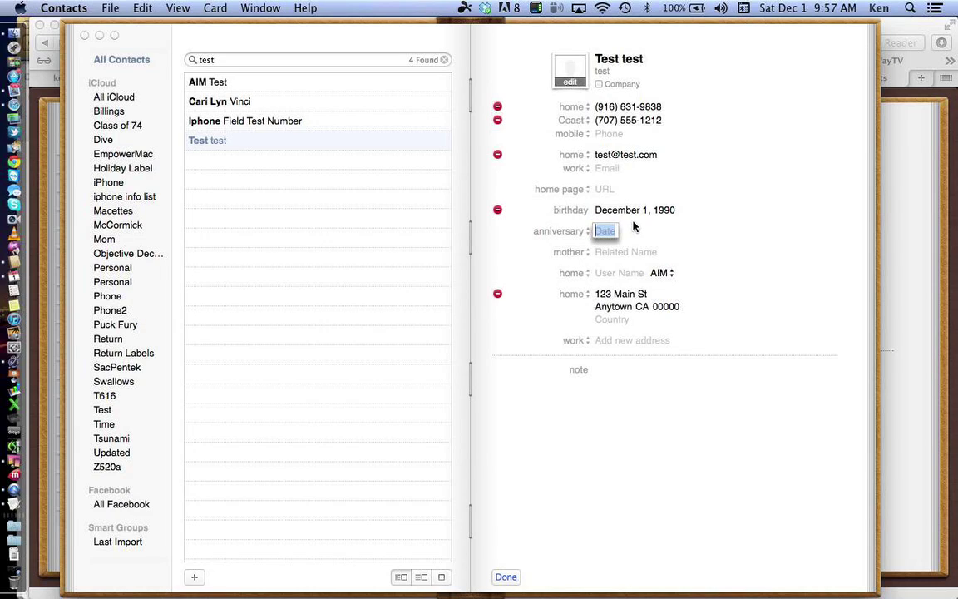
# Step: Copy the birthday into the anniversary date and keep 'mother' as the related-name label
pyautogui.click(632, 209)
pyautogui.press('super+c')
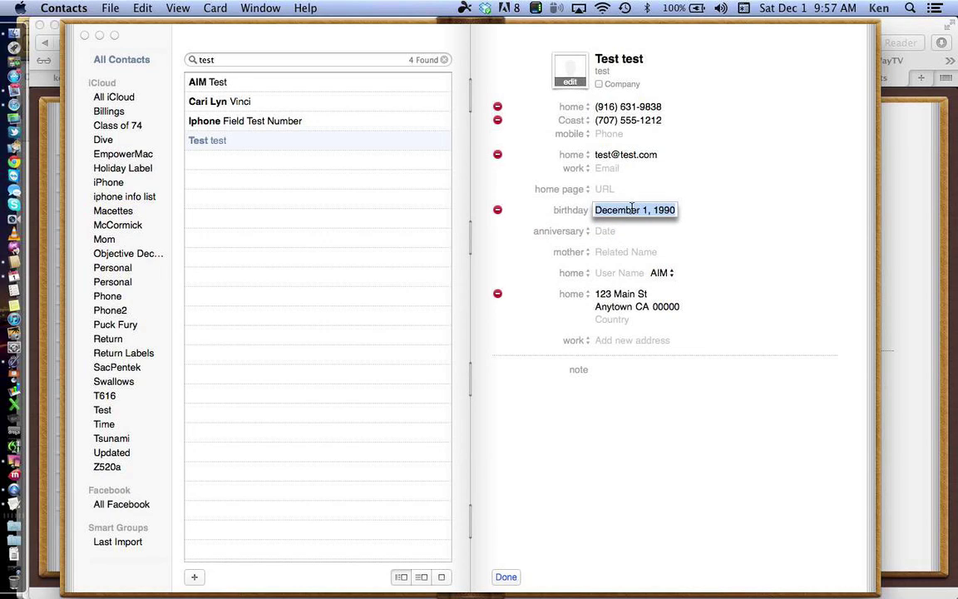
pyautogui.click(606, 229)
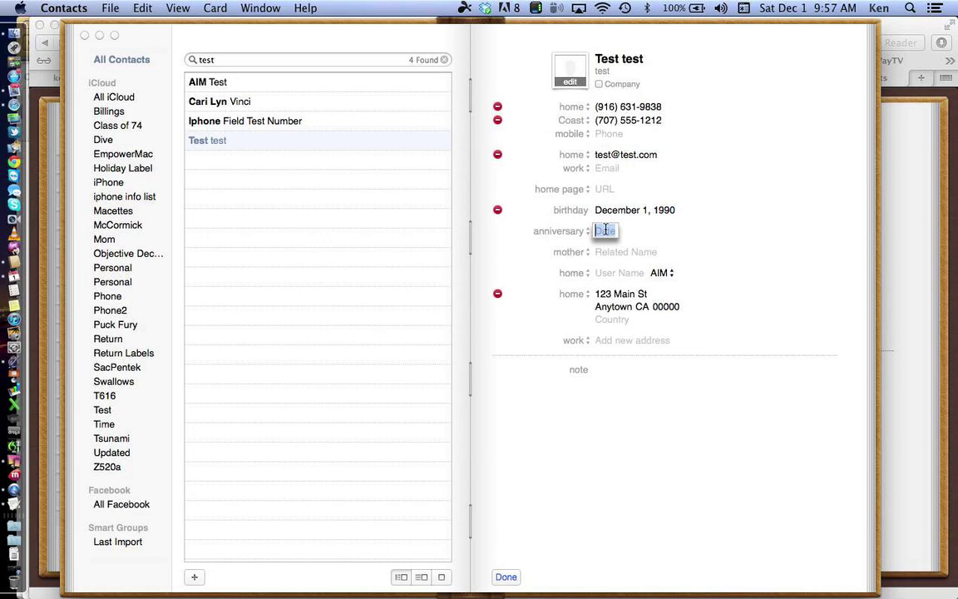
pyautogui.press('super+v')
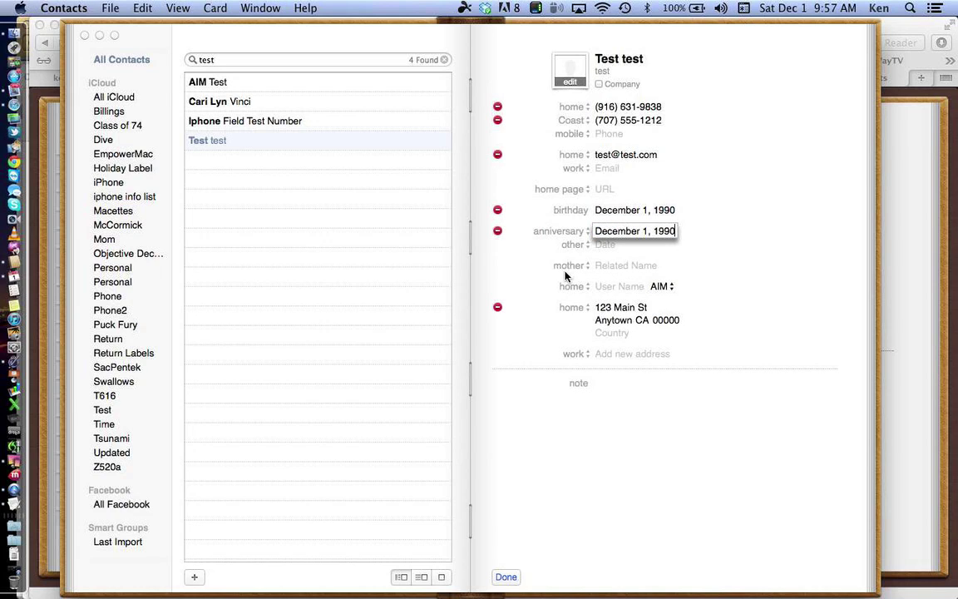
pyautogui.click(580, 273)
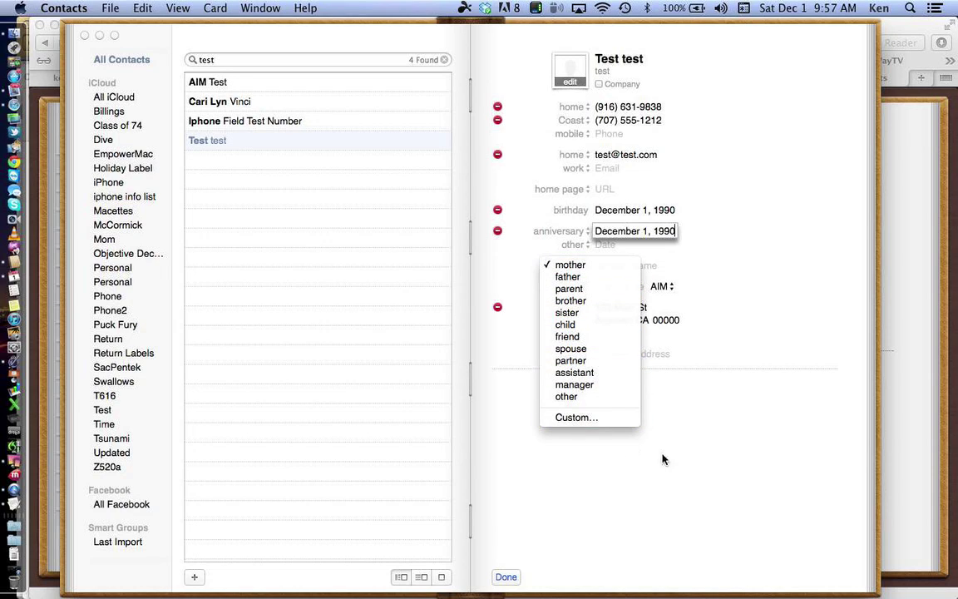
pyautogui.click(632, 401)
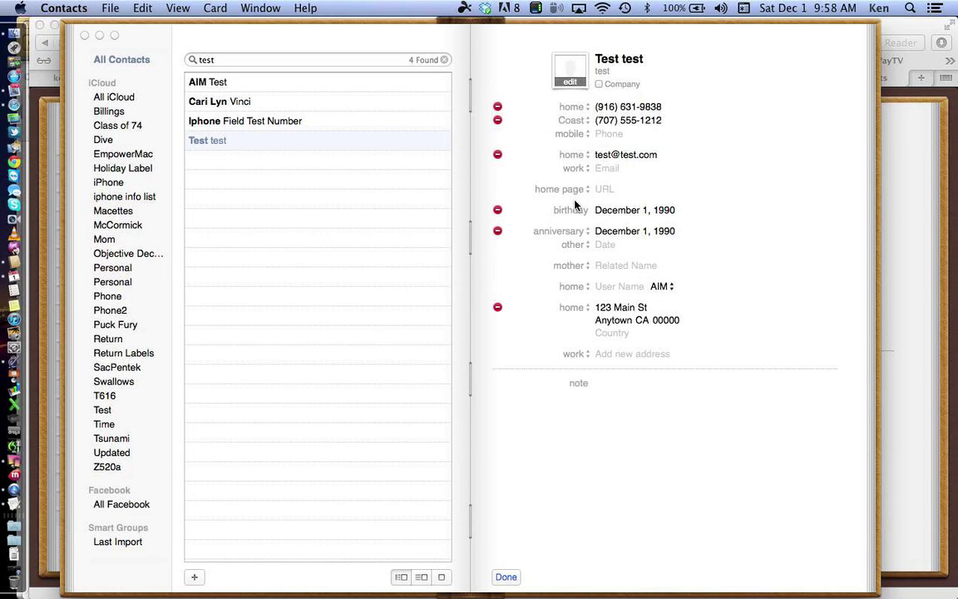
# Step: Review the Contacts Template preferences, then save the Test test card with its December 1, 1990 dates
pyautogui.click(64, 9)
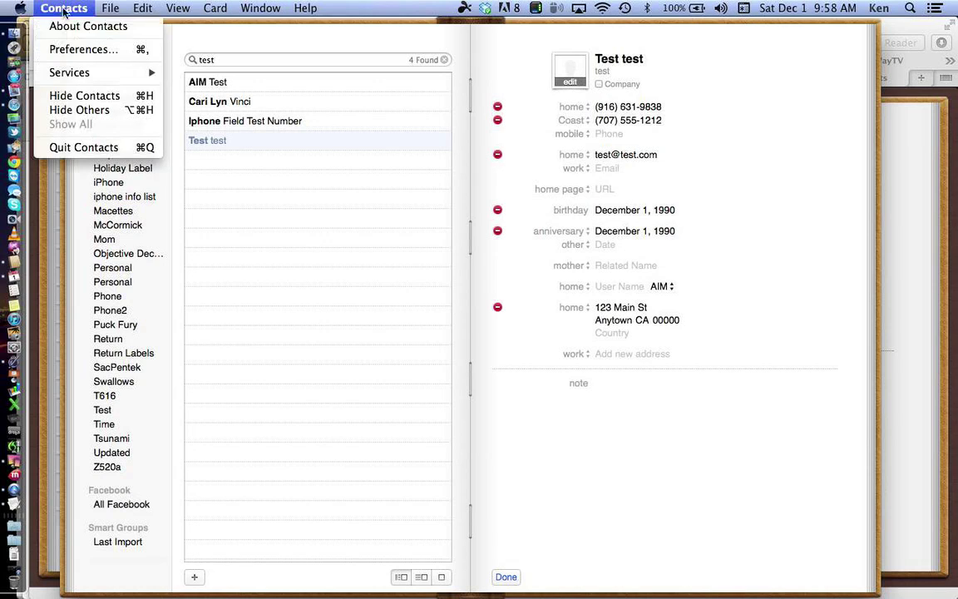
pyautogui.click(79, 49)
pyautogui.click(319, 111)
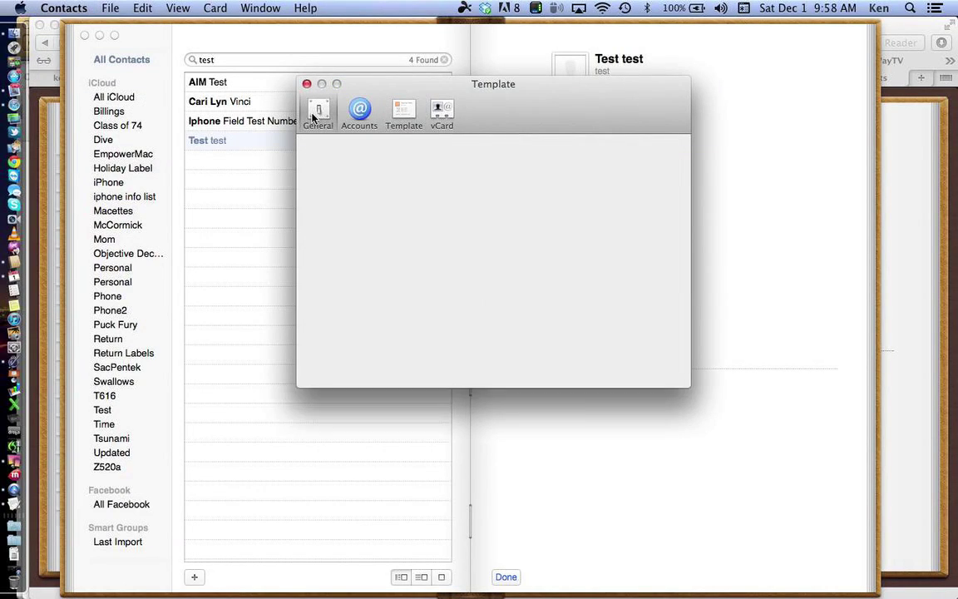
pyautogui.click(404, 115)
pyautogui.click(428, 149)
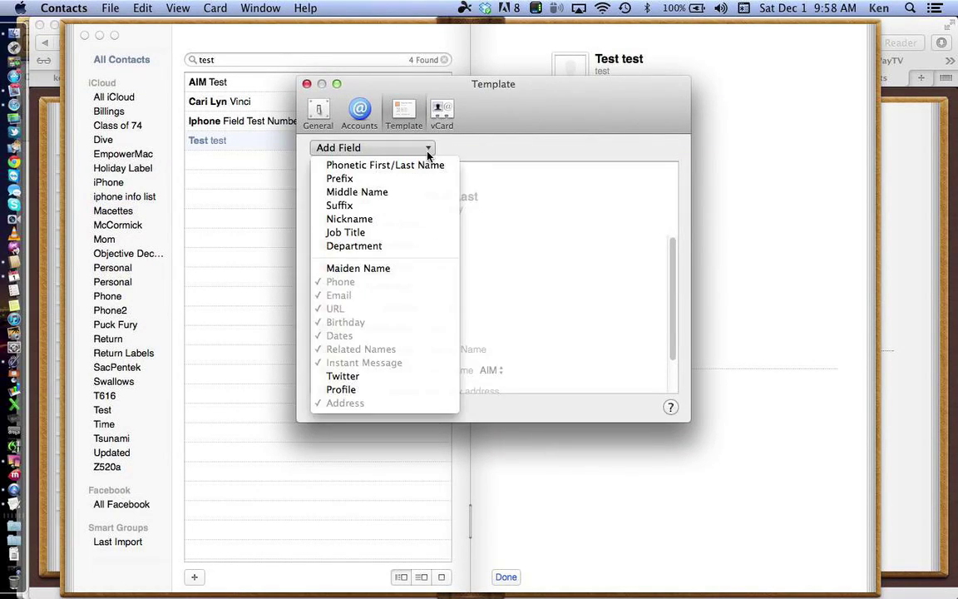
pyautogui.click(498, 111)
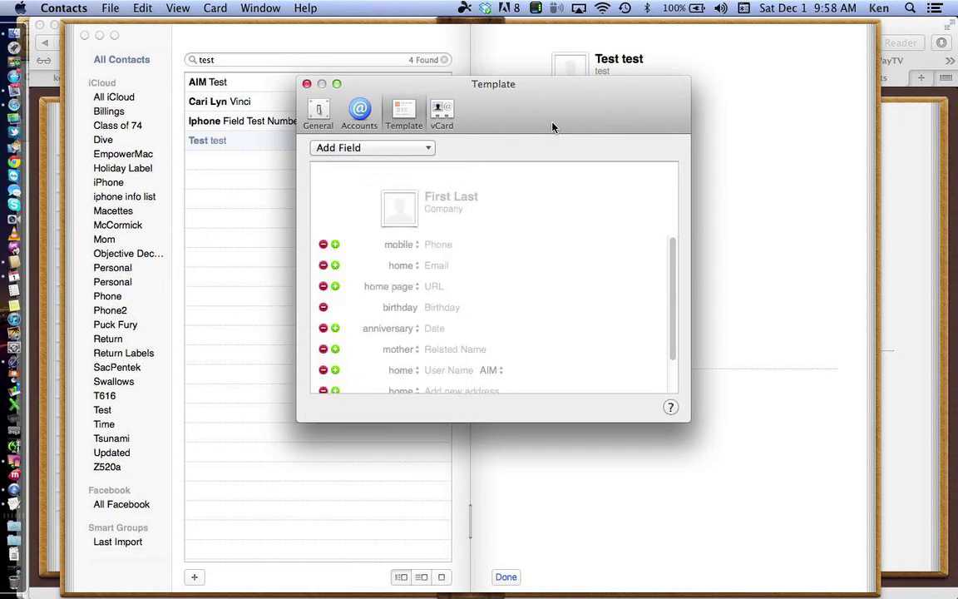
pyautogui.click(308, 84)
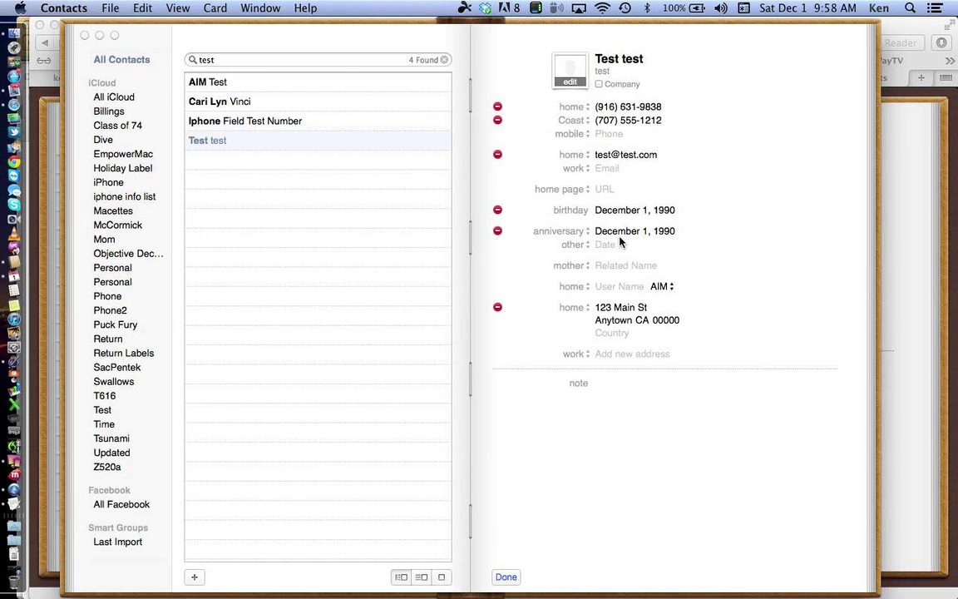
pyautogui.click(507, 577)
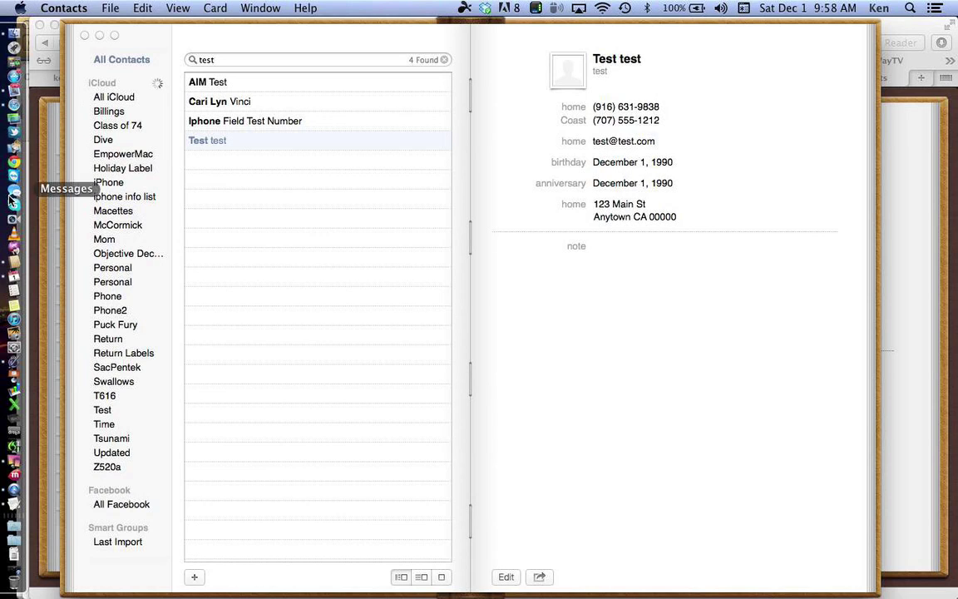
# Step: Switch to Calendar's December 2012 month, showing Test test's 22nd Birthday on December 1
pyautogui.click(19, 283)
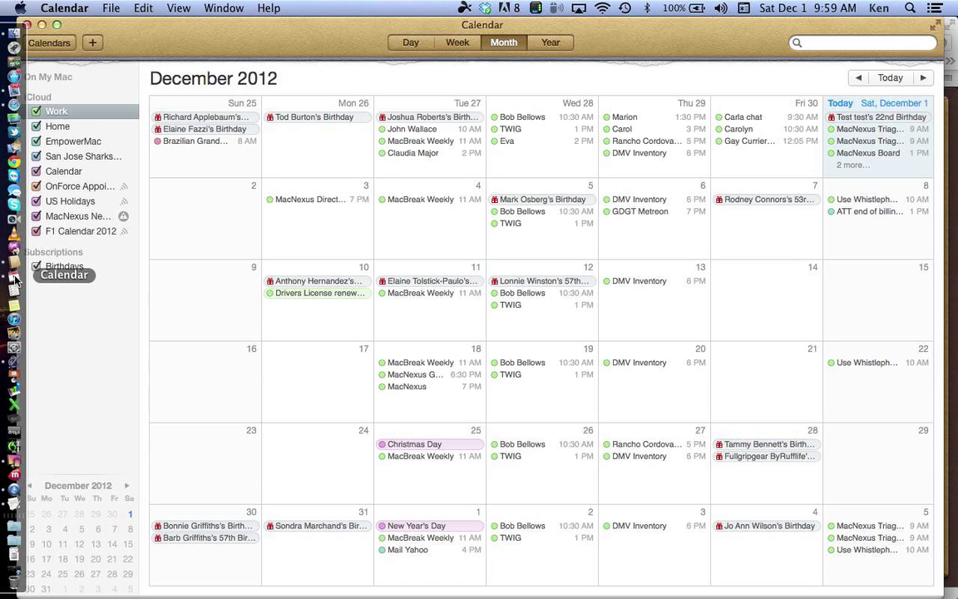
# Step: Look over Calendar's General preferences, close them, and bring Contacts to the front
pyautogui.click(50, 8)
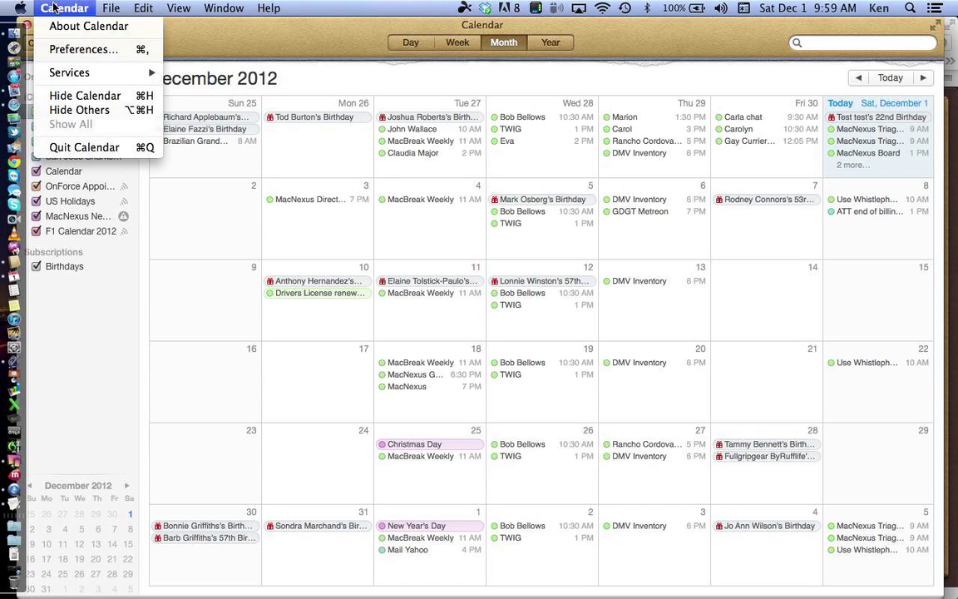
pyautogui.click(81, 50)
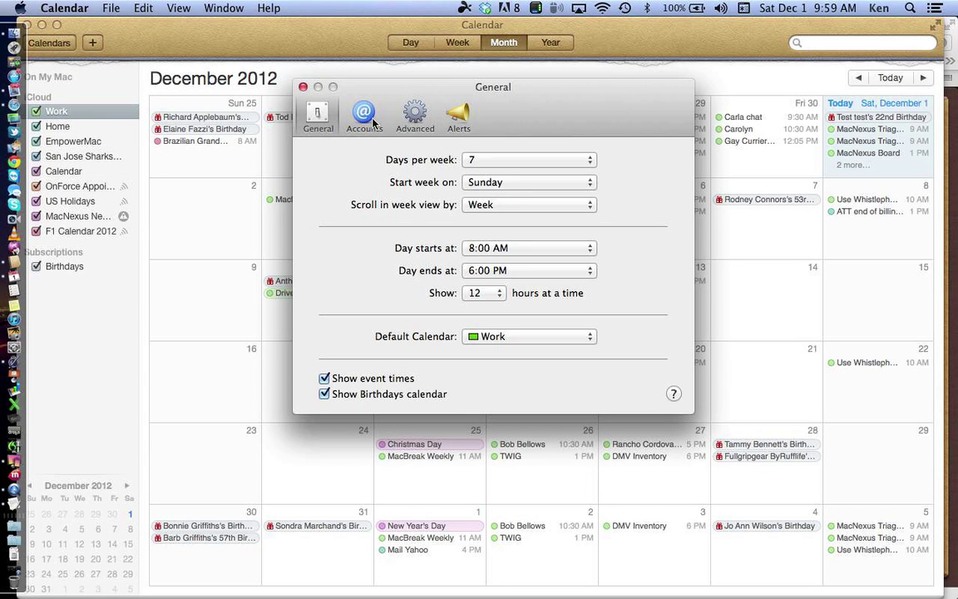
pyautogui.click(303, 86)
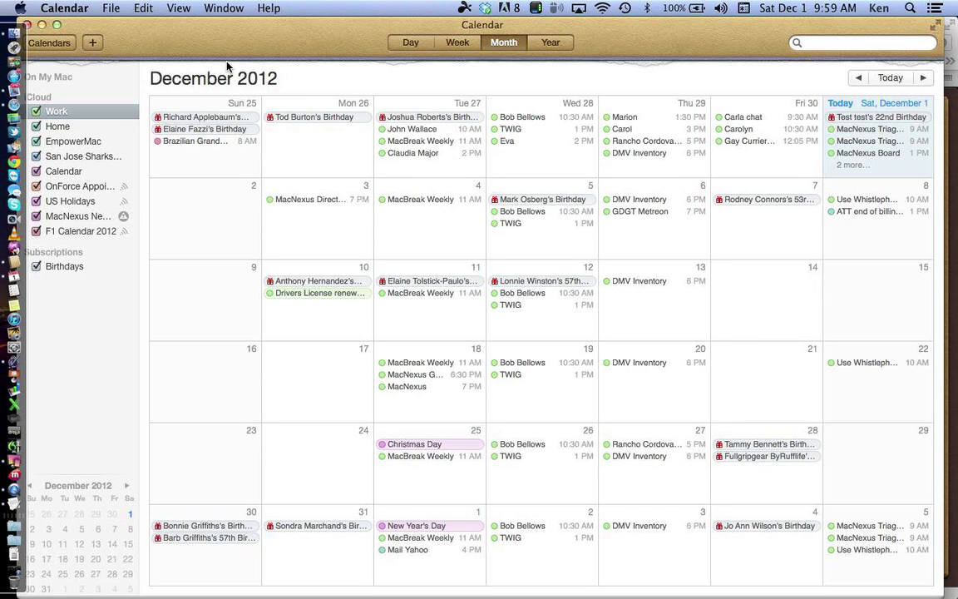
pyautogui.click(13, 251)
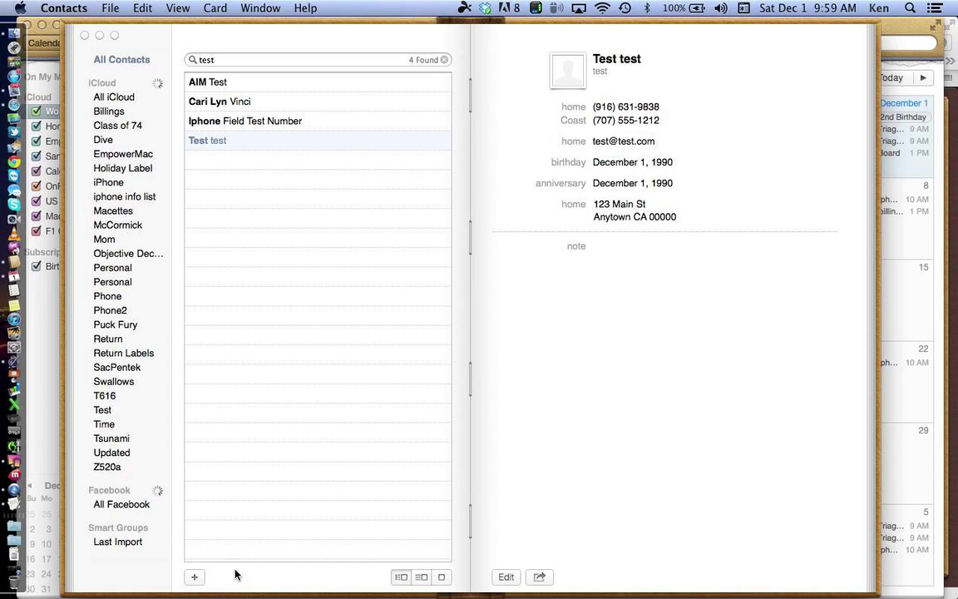
pyautogui.click(11, 467)
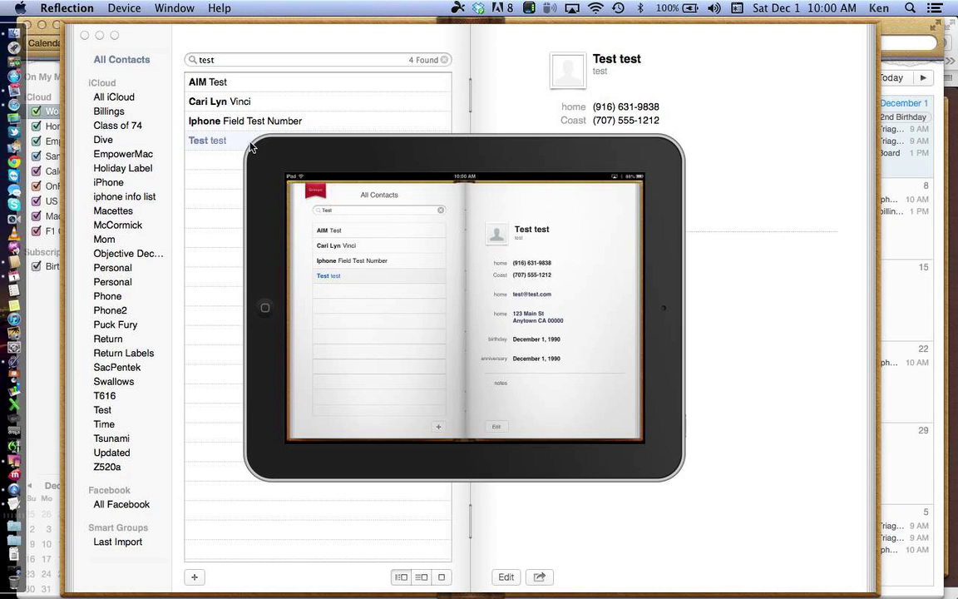
pyautogui.click(506, 98)
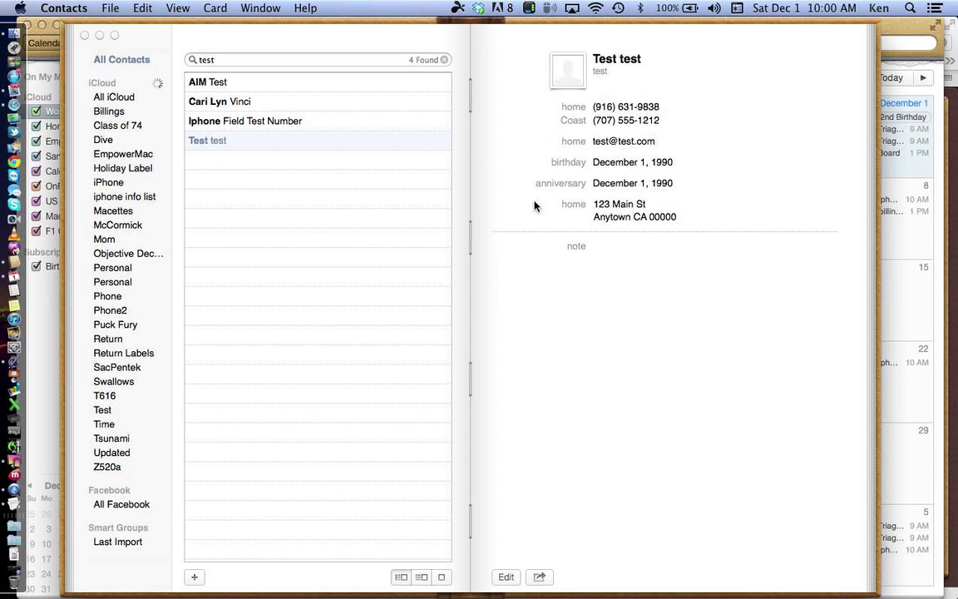
# Step: Edit the Test test card and enter 'test company' as its company name
pyautogui.click(506, 577)
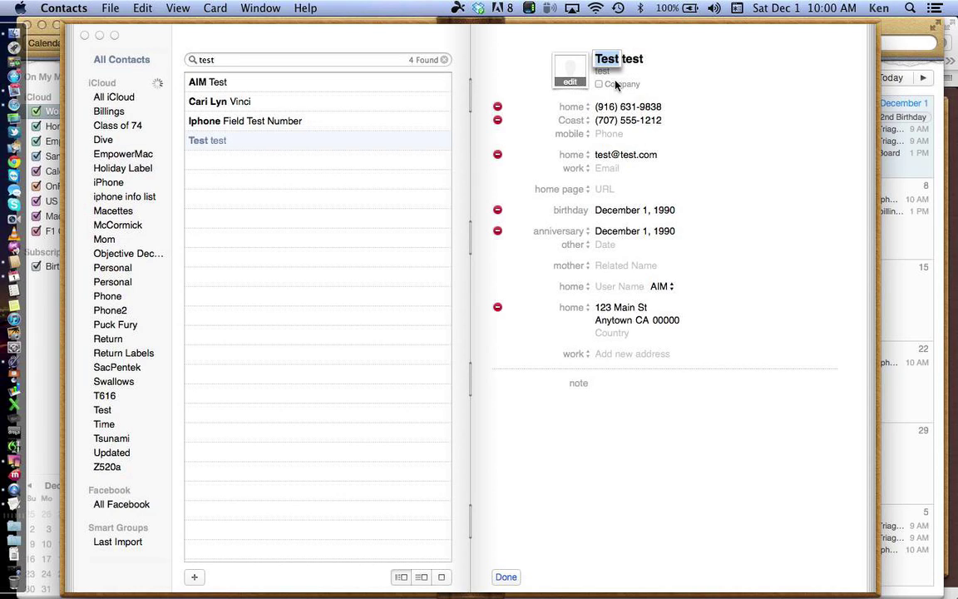
pyautogui.click(600, 84)
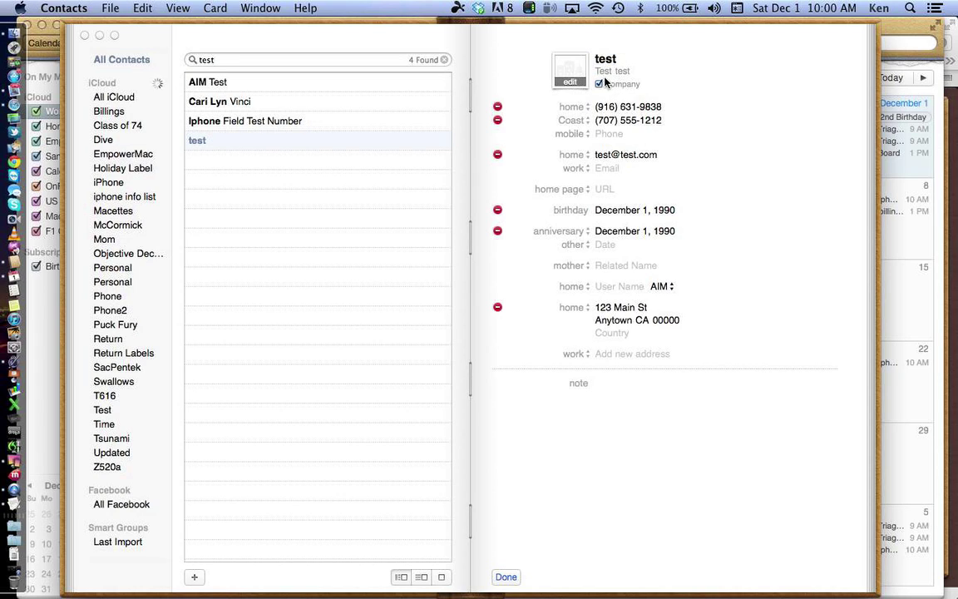
pyautogui.click(600, 84)
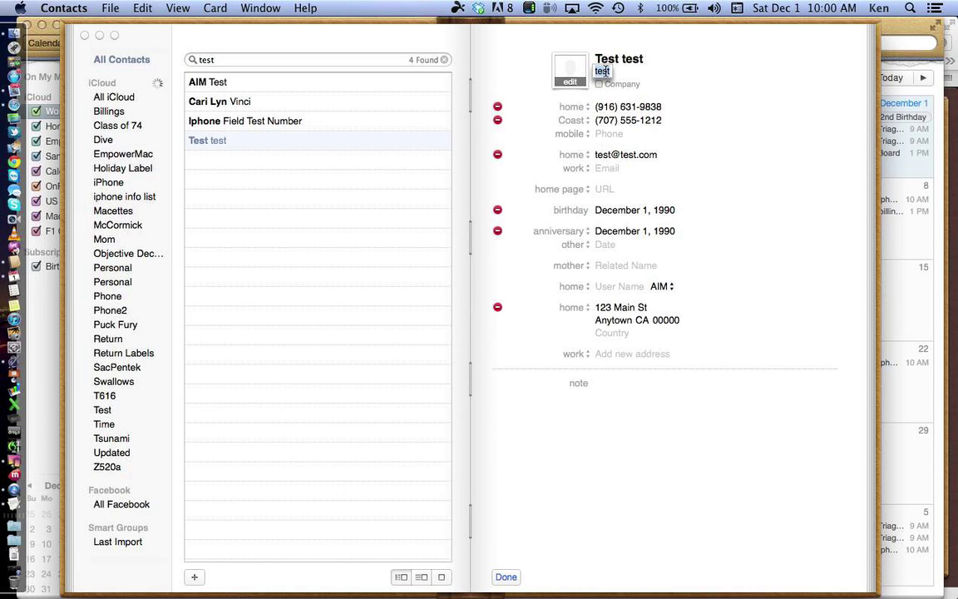
pyautogui.click(608, 72)
pyautogui.write('compa')
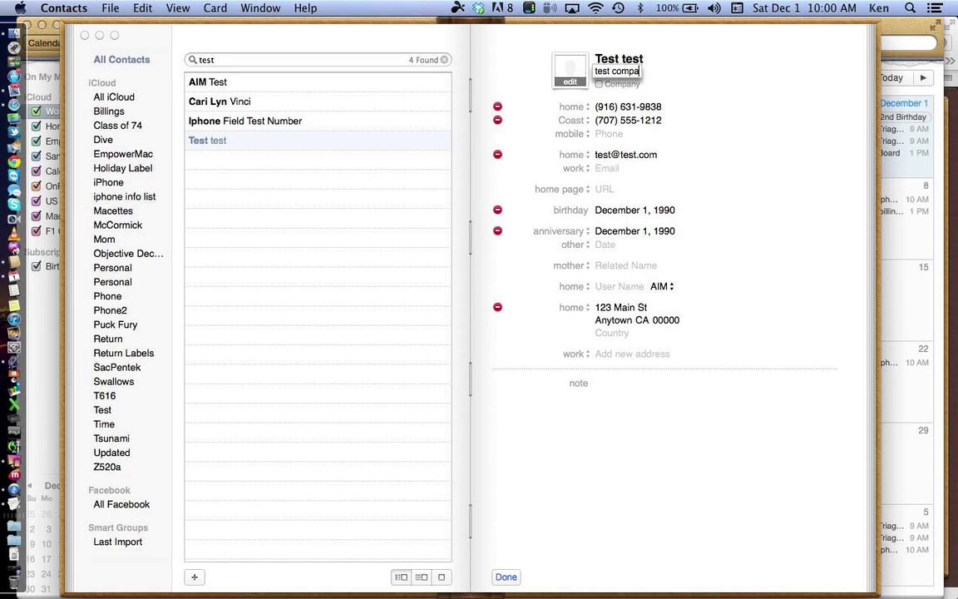
pyautogui.write('ny')
pyautogui.press('Tab')
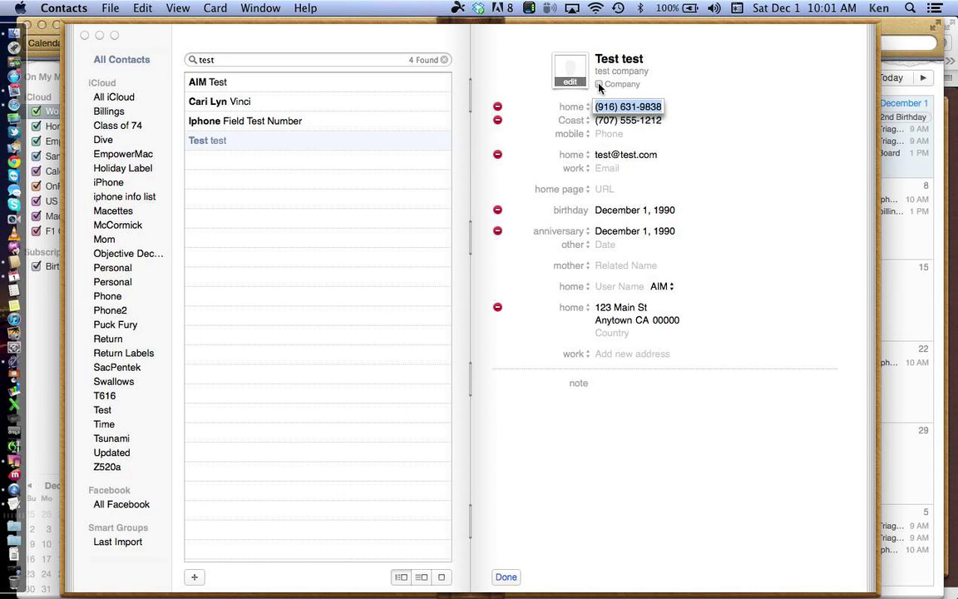
pyautogui.click(599, 84)
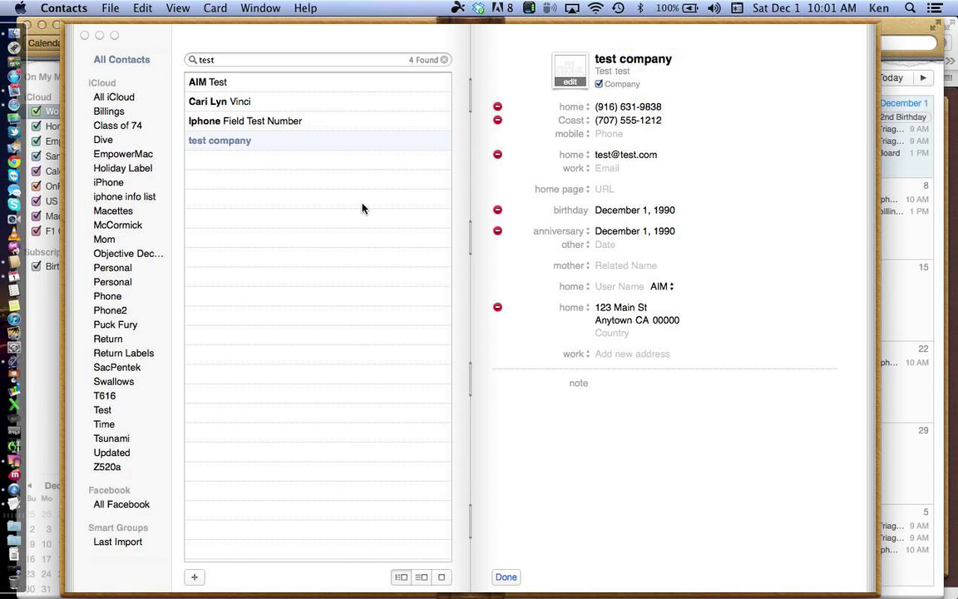
pyautogui.click(600, 84)
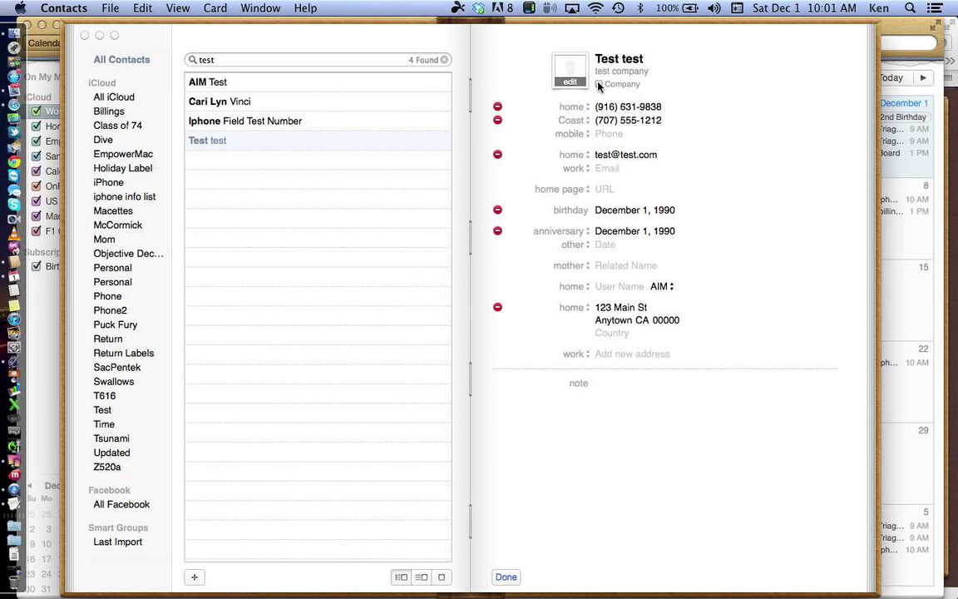
pyautogui.click(598, 84)
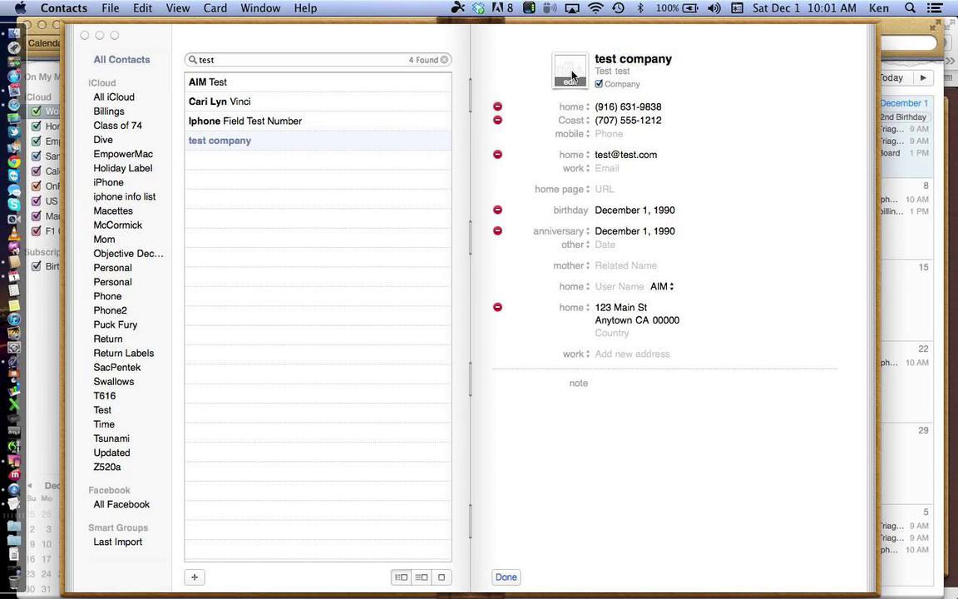
pyautogui.click(596, 84)
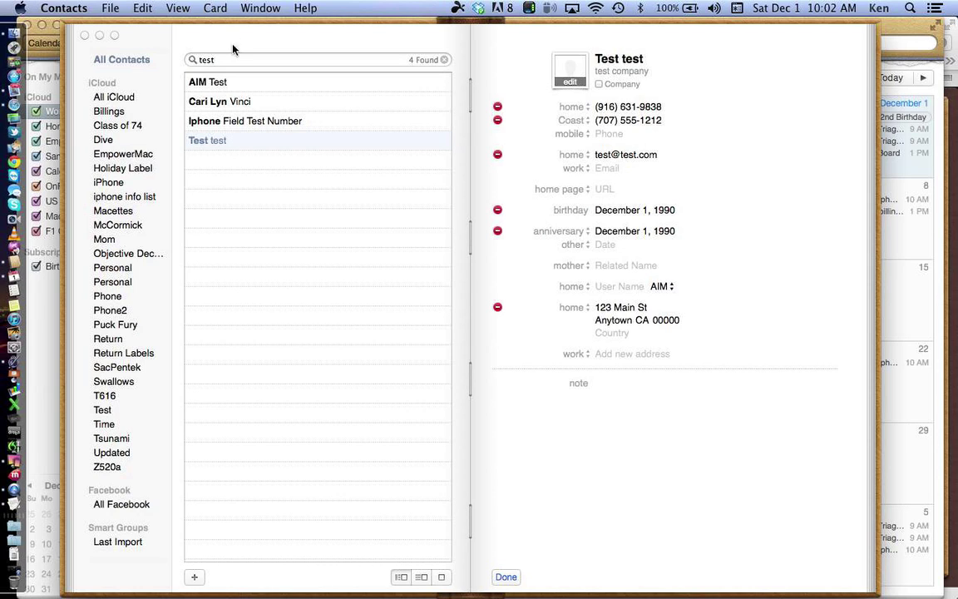
pyautogui.click(137, 59)
pyautogui.click(214, 9)
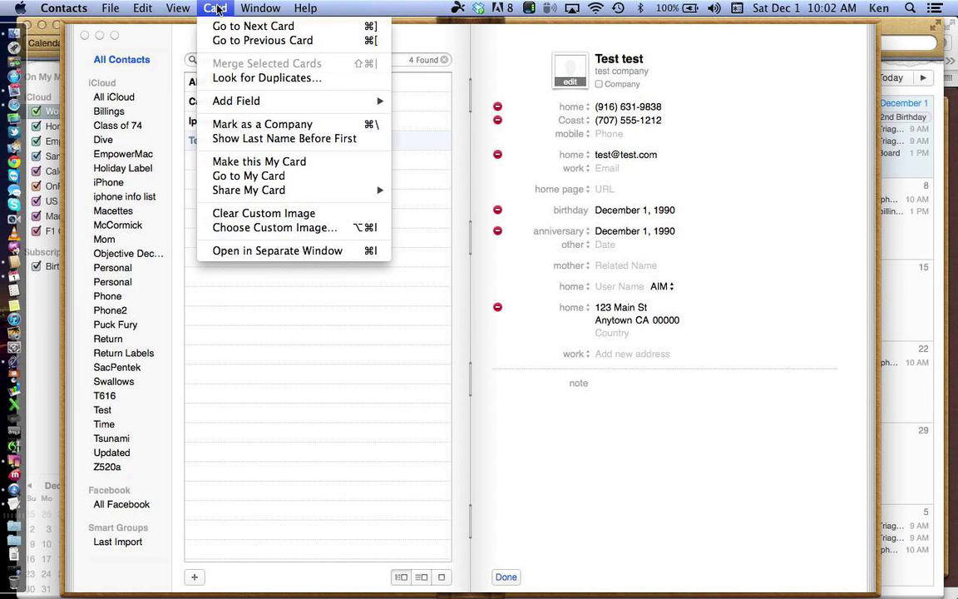
pyautogui.click(247, 78)
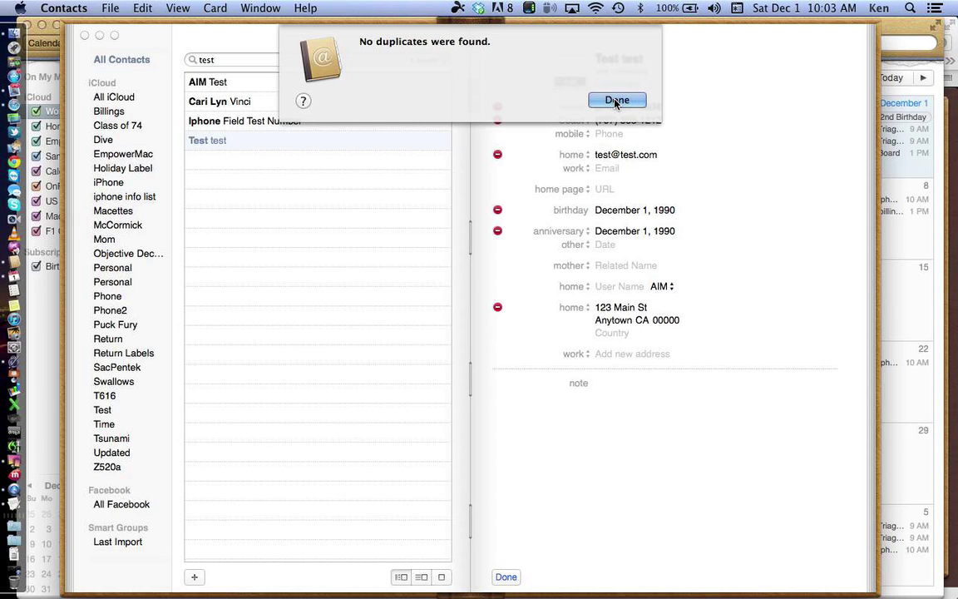
pyautogui.click(616, 100)
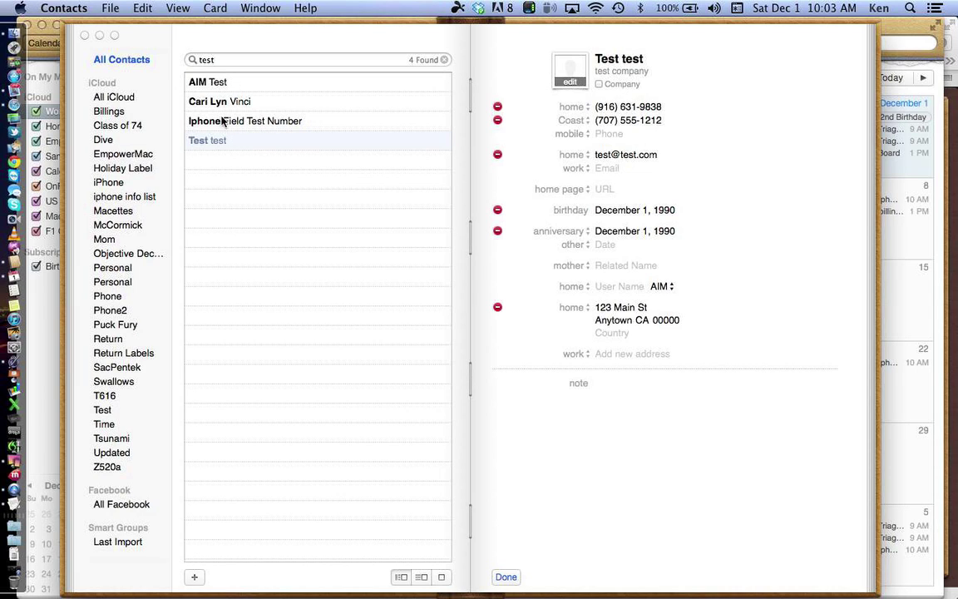
pyautogui.click(218, 142)
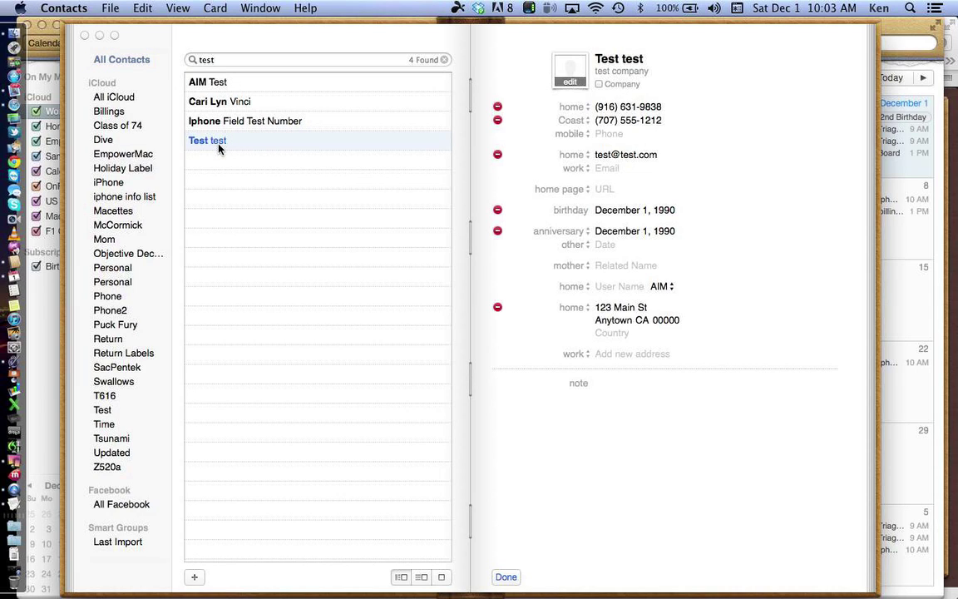
pyautogui.click(218, 83)
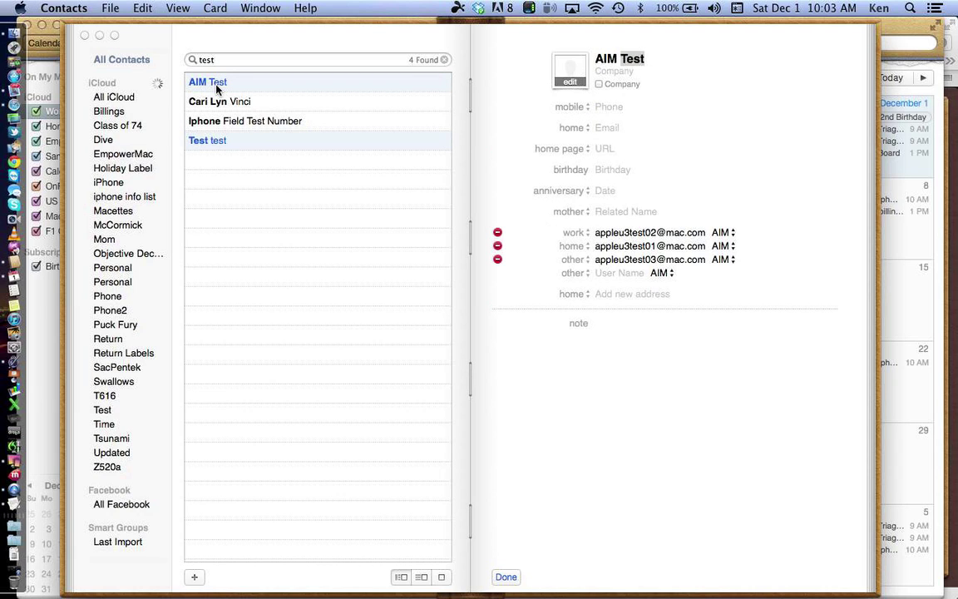
pyautogui.click(215, 10)
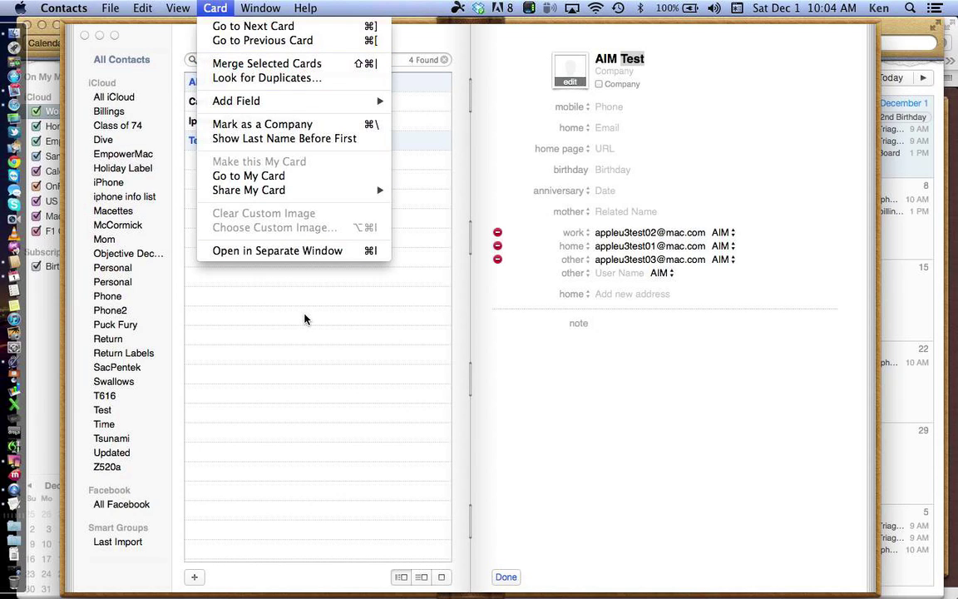
pyautogui.moveTo(110, 8)
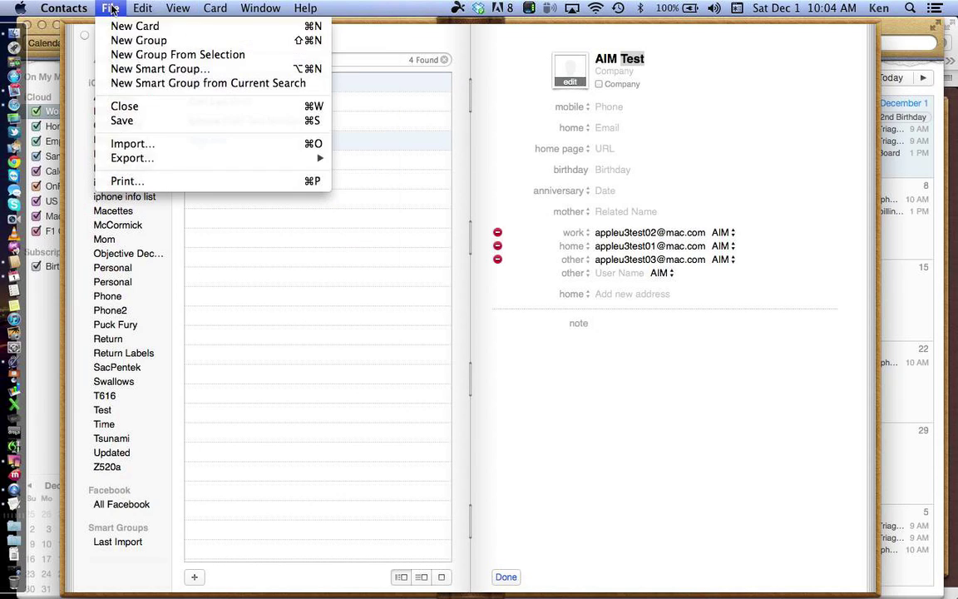
pyautogui.click(220, 198)
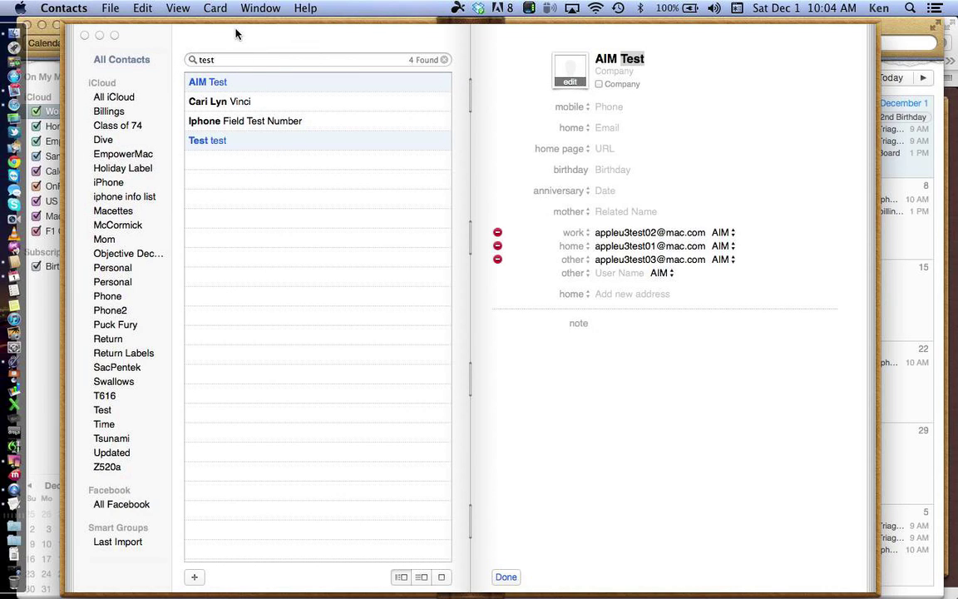
pyautogui.click(207, 122)
pyautogui.click(207, 142)
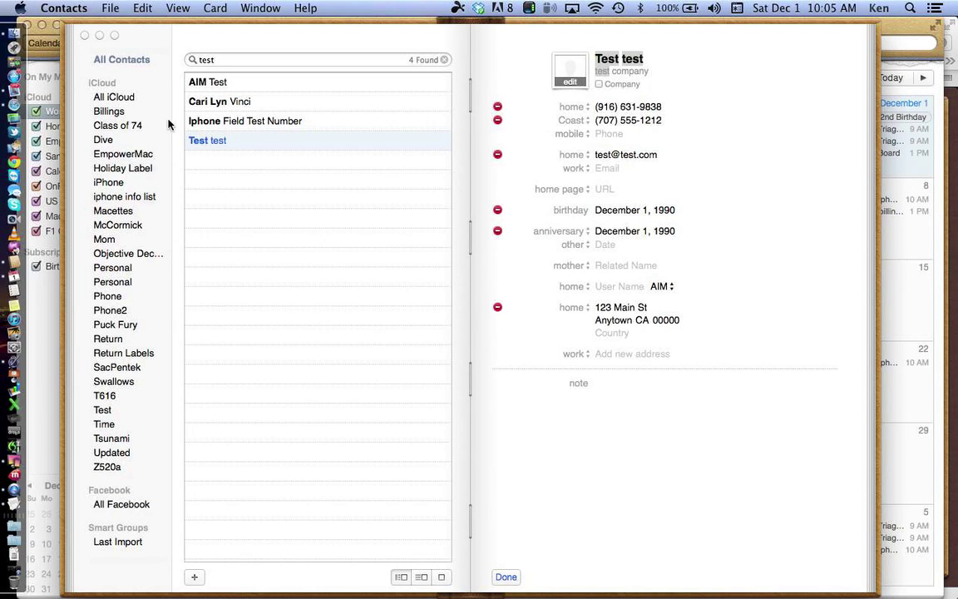
# Step: Select the 'test' search query, then bring up the Contacts menu
pyautogui.click(230, 61)
pyautogui.click(53, 8)
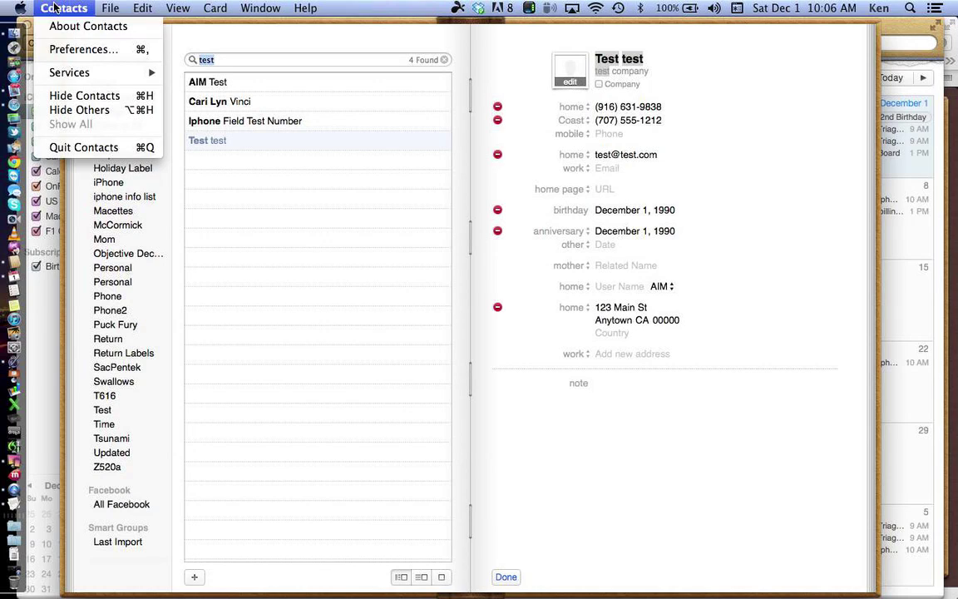
# Step: Open Contacts preferences, move to General, and keep the sort order on First Name
pyautogui.click(76, 50)
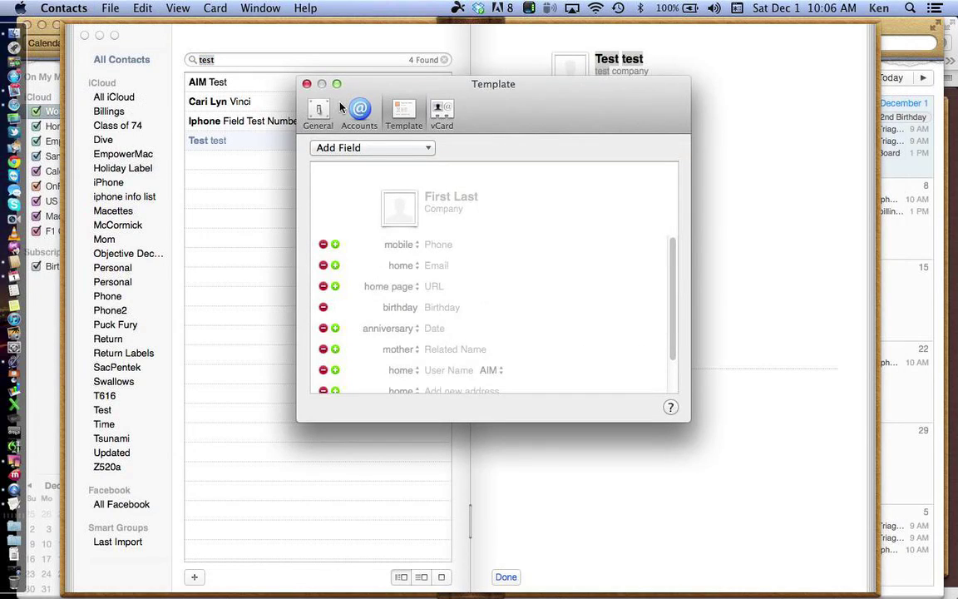
pyautogui.click(442, 111)
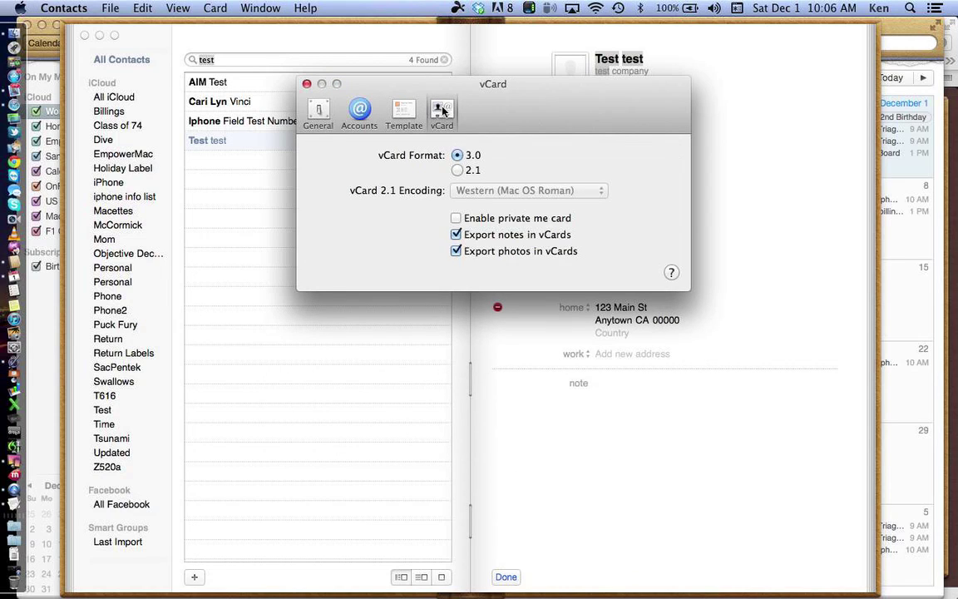
pyautogui.click(358, 109)
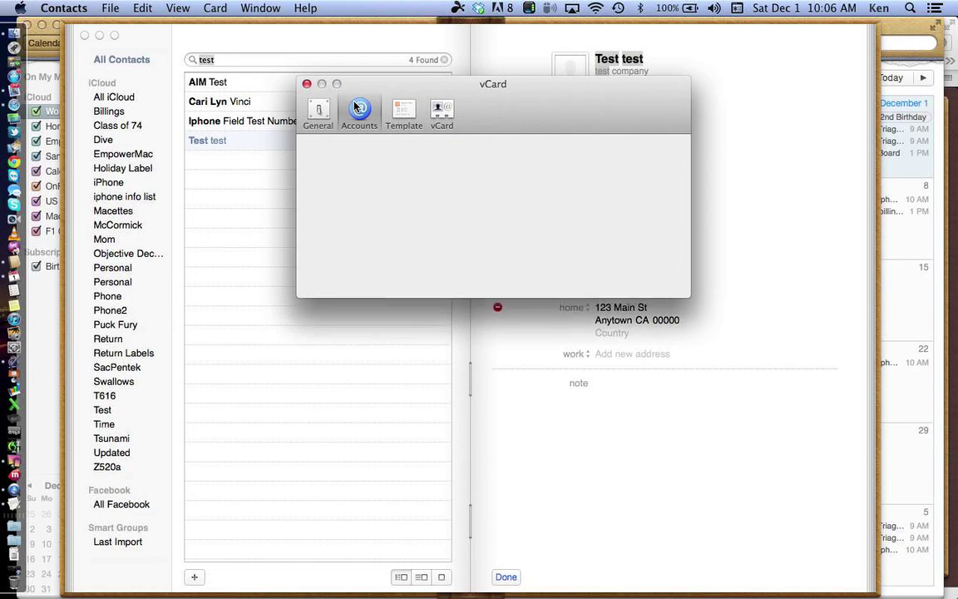
pyautogui.click(321, 110)
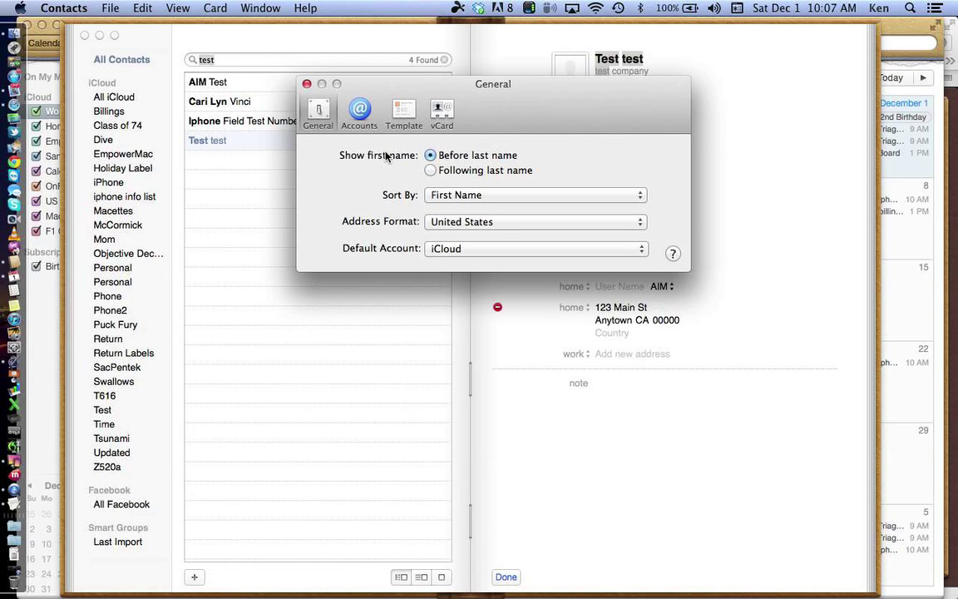
pyautogui.click(482, 195)
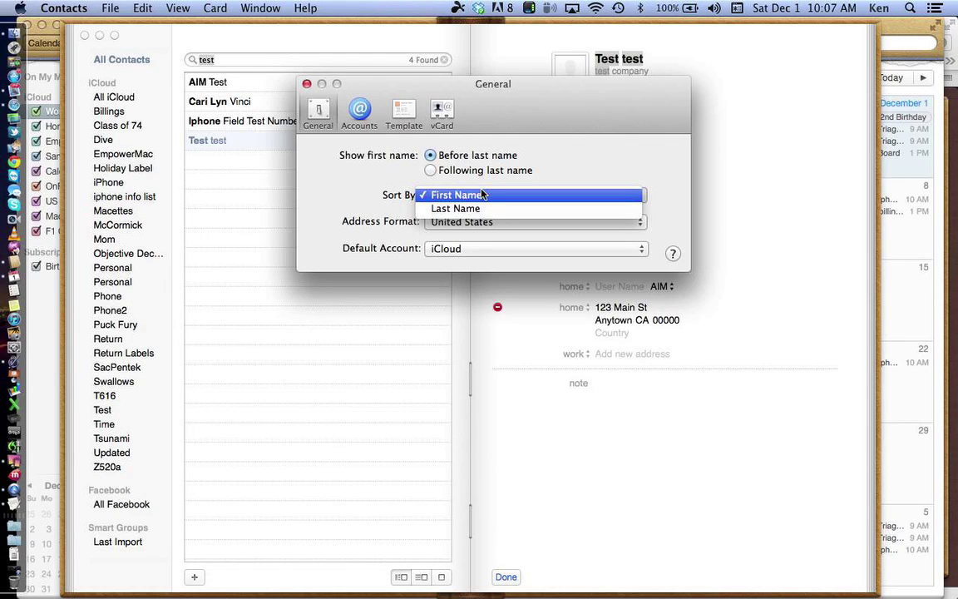
pyautogui.click(483, 194)
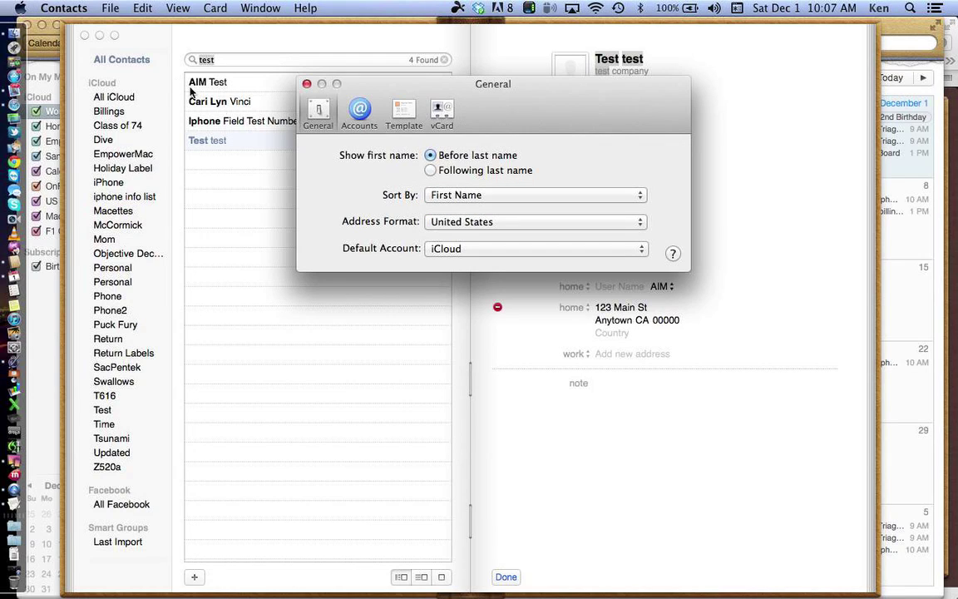
# Step: Clear the 'test' search and show only the Test group's members
pyautogui.click(217, 59)
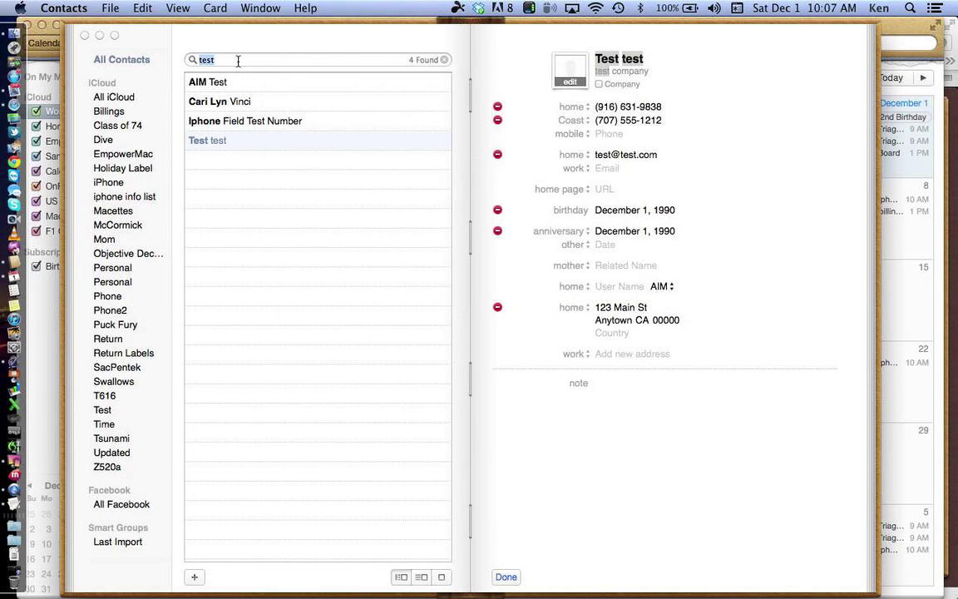
pyautogui.press('BackSpace')
pyautogui.scroll(-10, 271, 223)
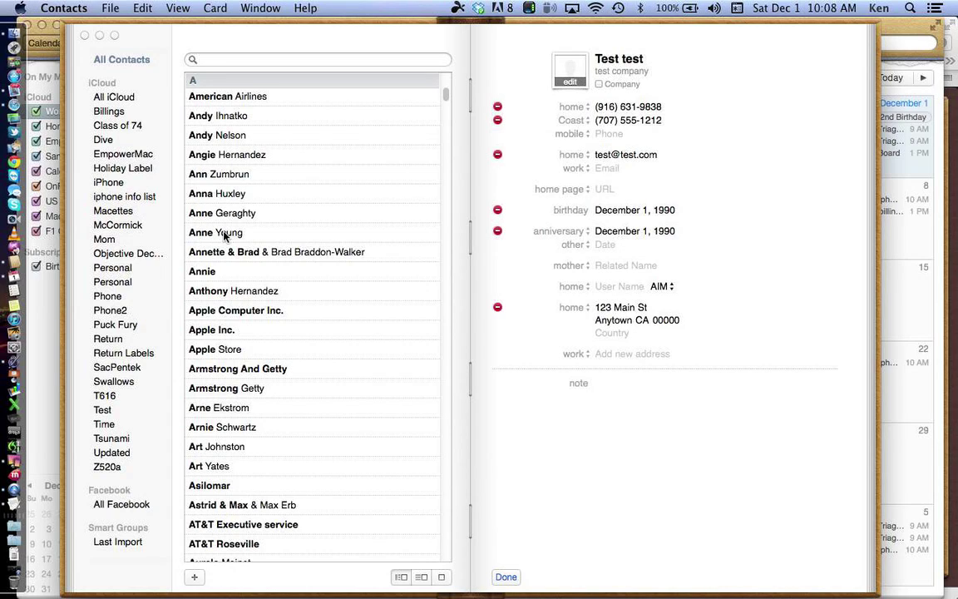
pyautogui.scroll(-1, 137, 285)
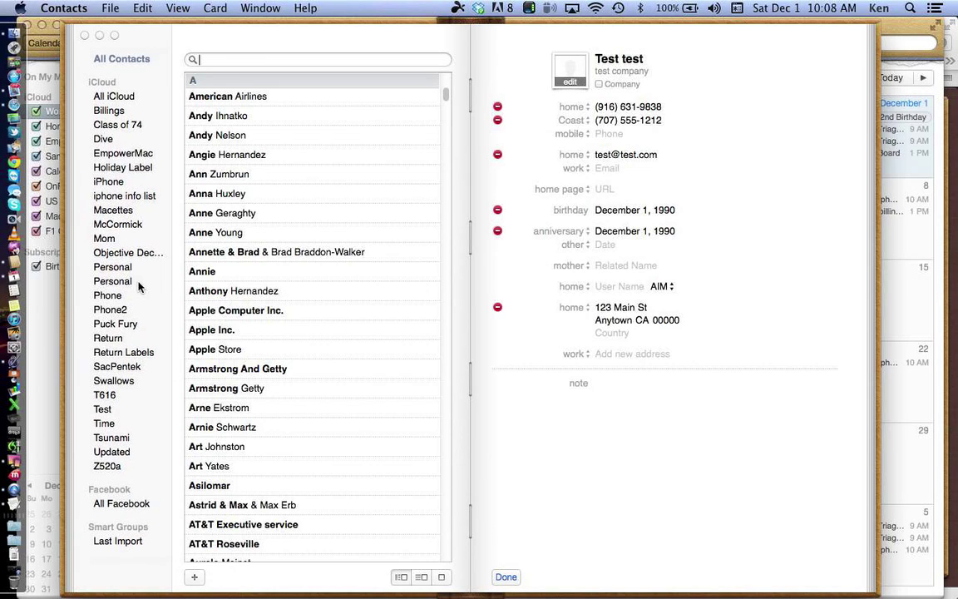
pyautogui.click(101, 409)
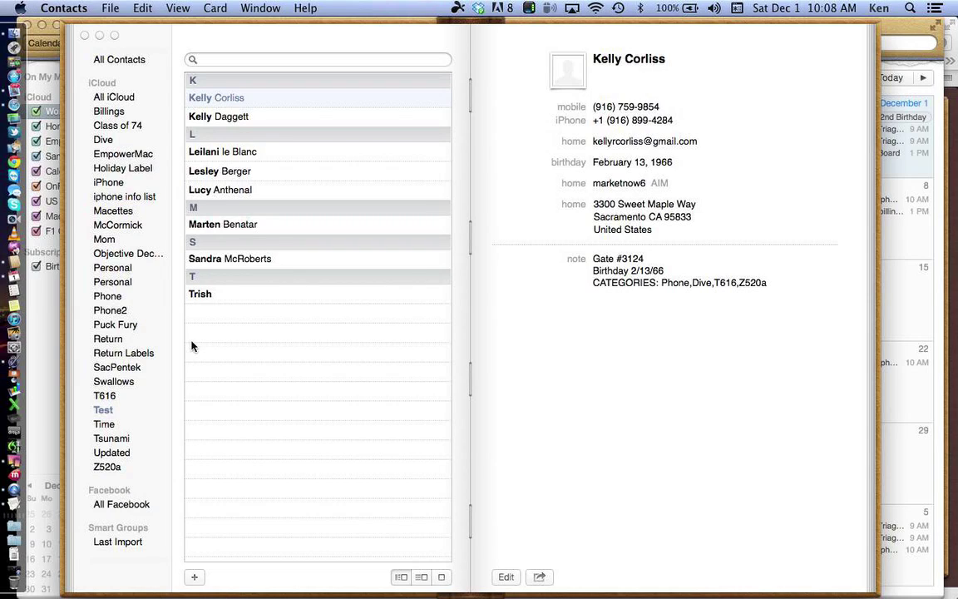
# Step: Drag a contact from All Contacts onto the Test group and confirm it is now a member
pyautogui.click(128, 60)
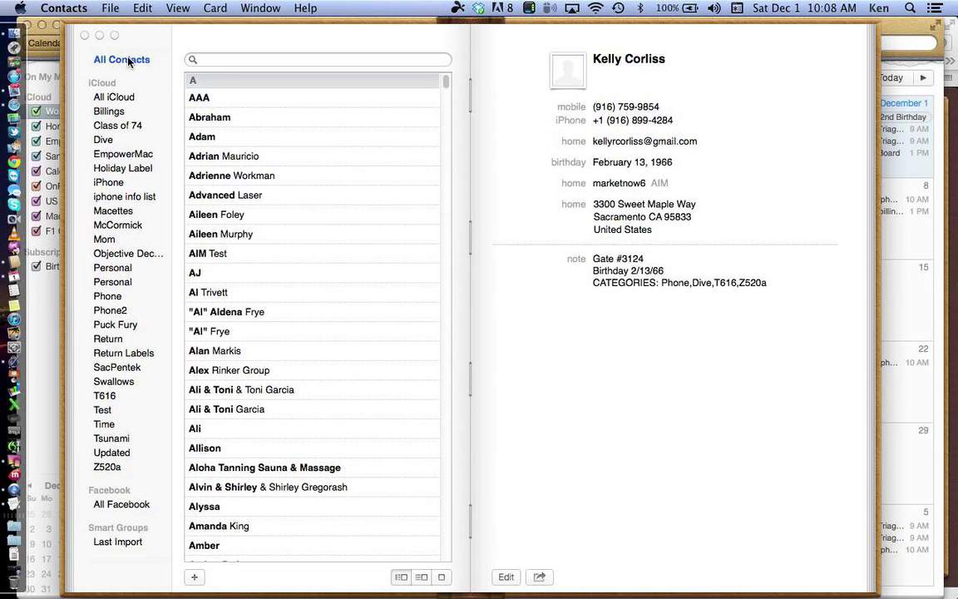
pyautogui.click(230, 237)
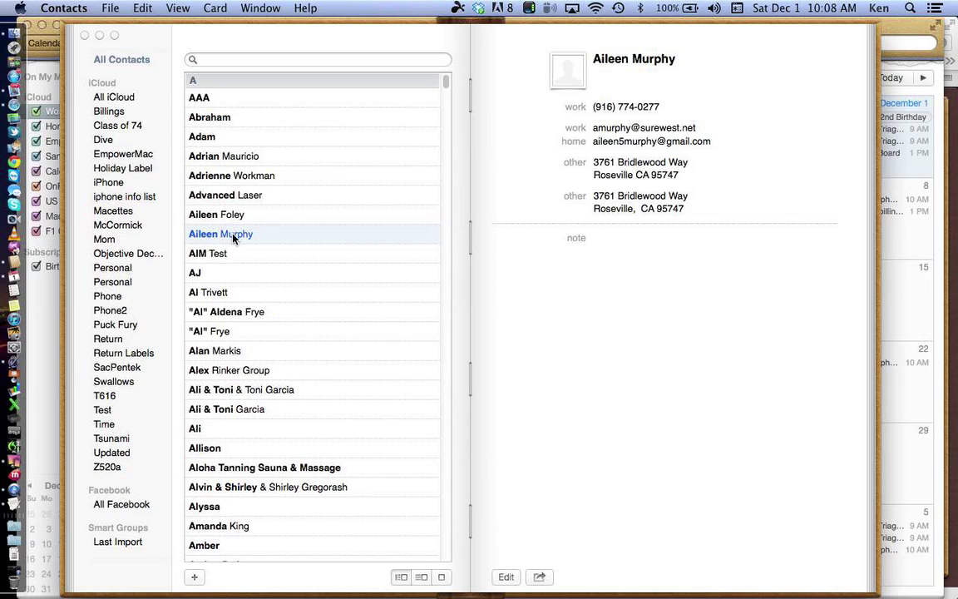
pyautogui.moveTo(234, 238); pyautogui.dragTo(109, 414)
pyautogui.moveTo(224, 250); pyautogui.dragTo(246, 237)
pyautogui.click(104, 409)
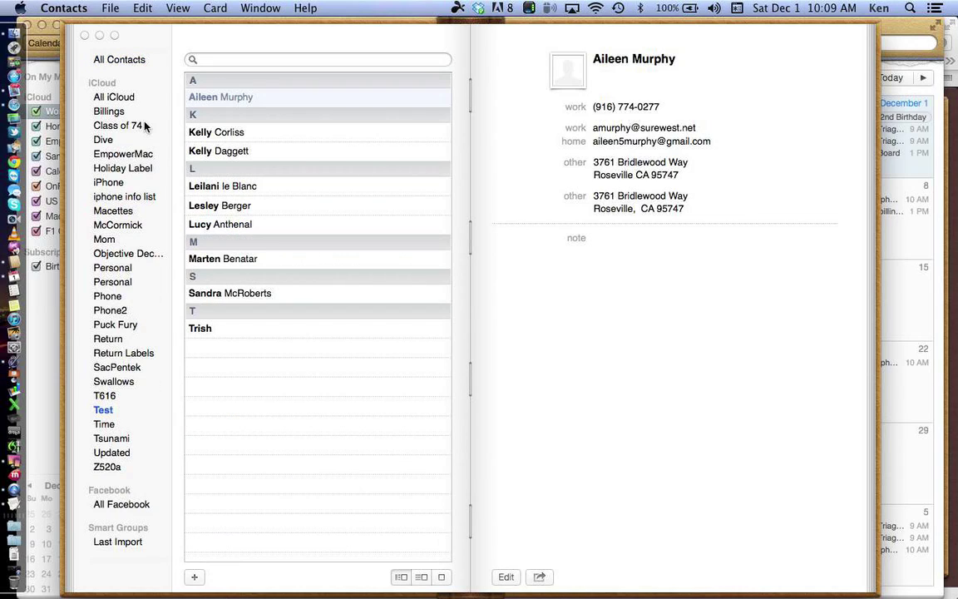
pyautogui.click(134, 65)
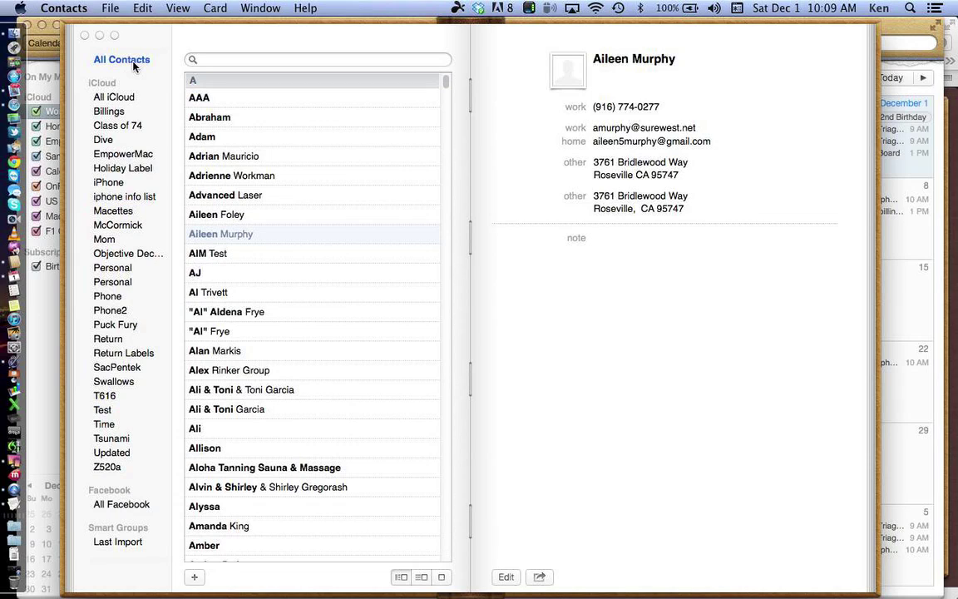
pyautogui.click(105, 410)
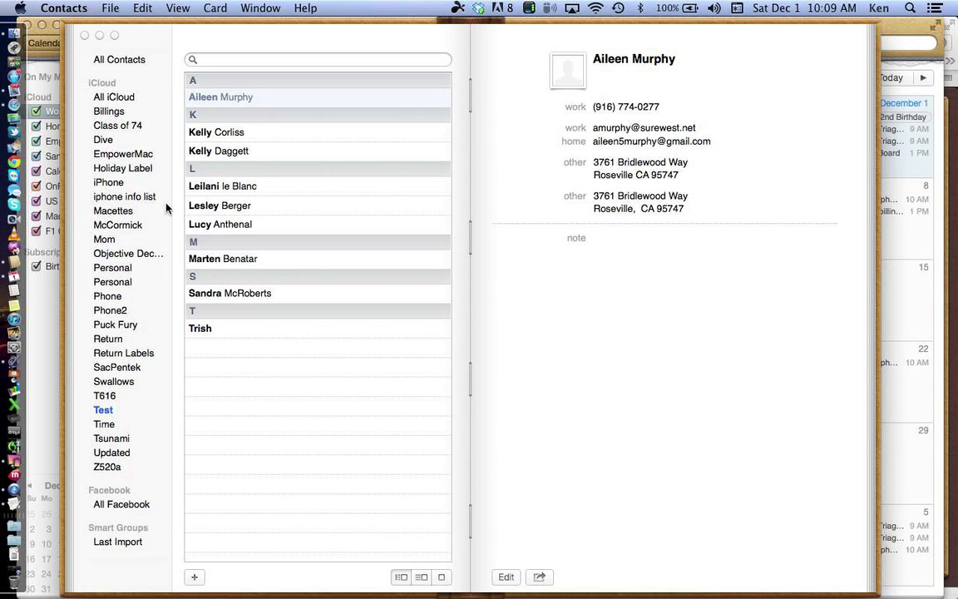
# Step: Start a new Mail message and address it to the Test group by entering 'test' in To
pyautogui.click(16, 95)
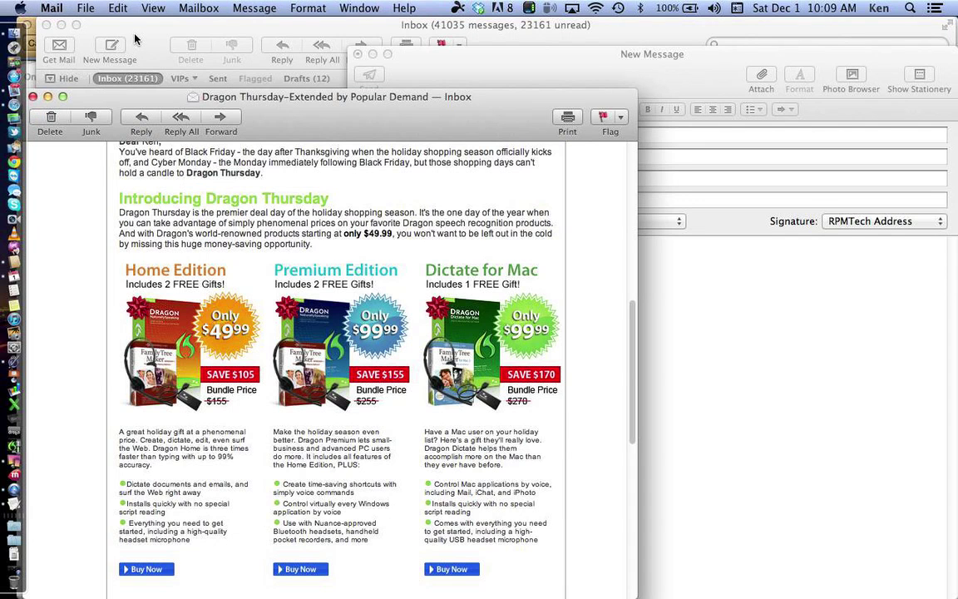
pyautogui.click(127, 36)
pyautogui.click(114, 46)
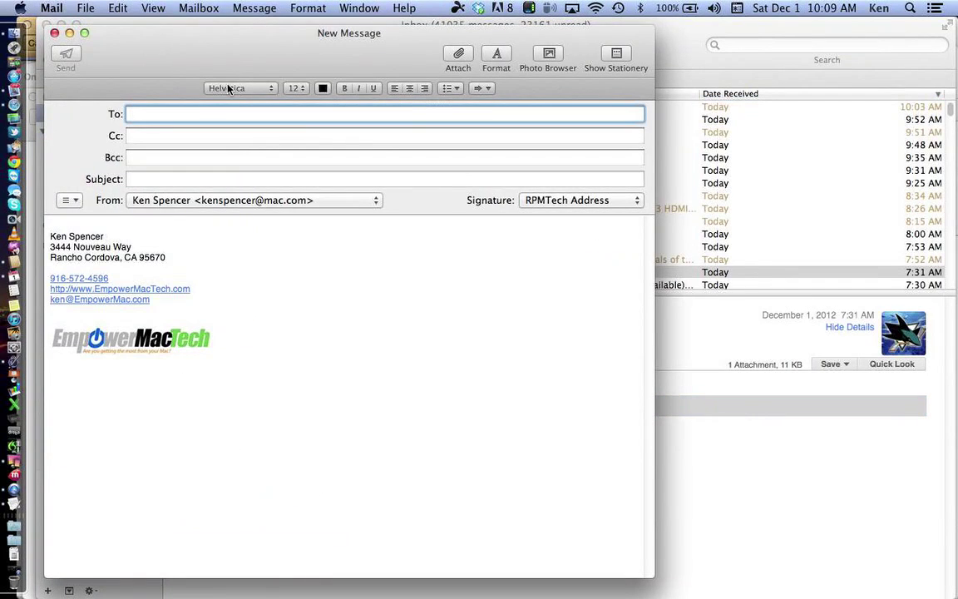
pyautogui.write('test')
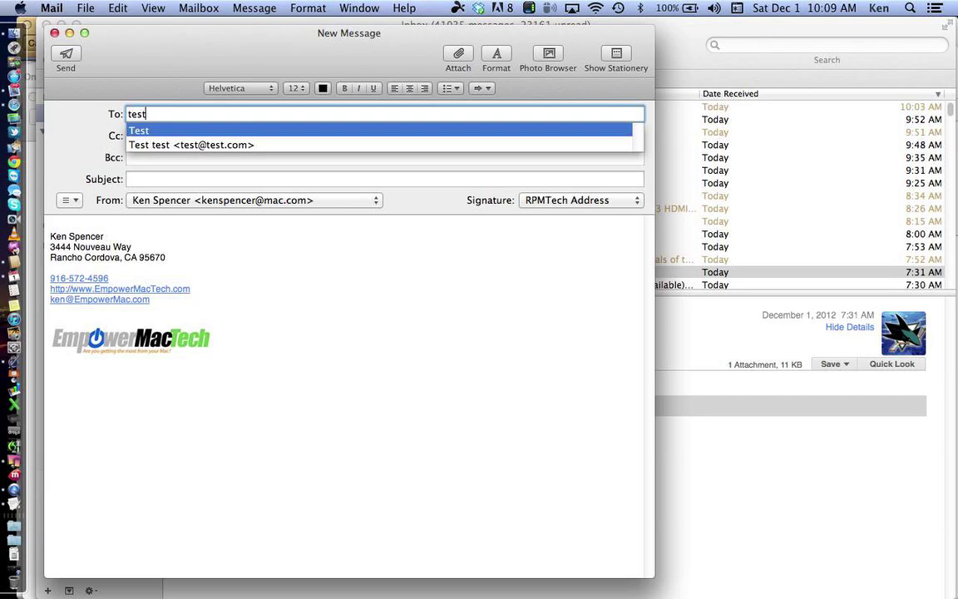
pyautogui.press('Return')
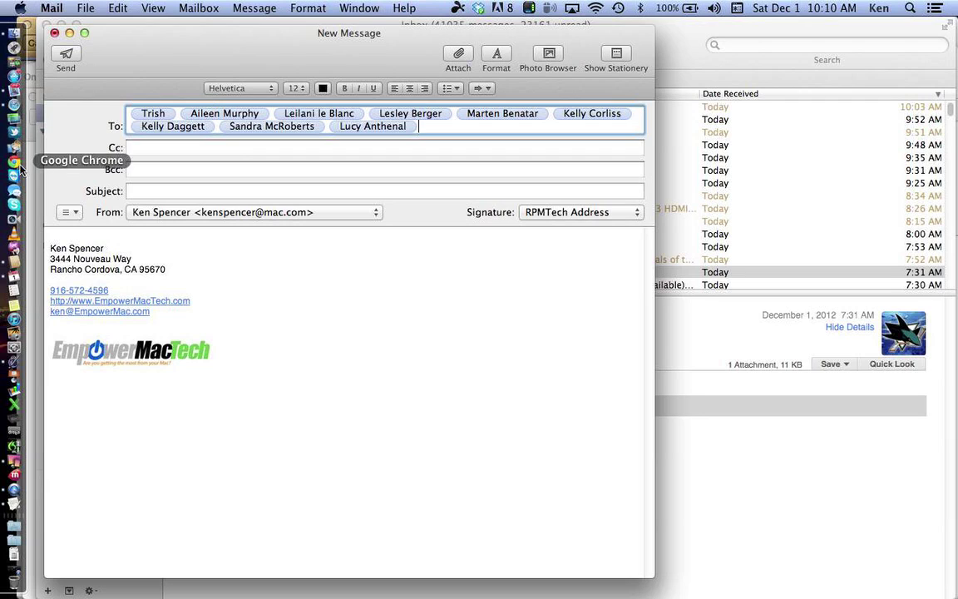
pyautogui.click(17, 236)
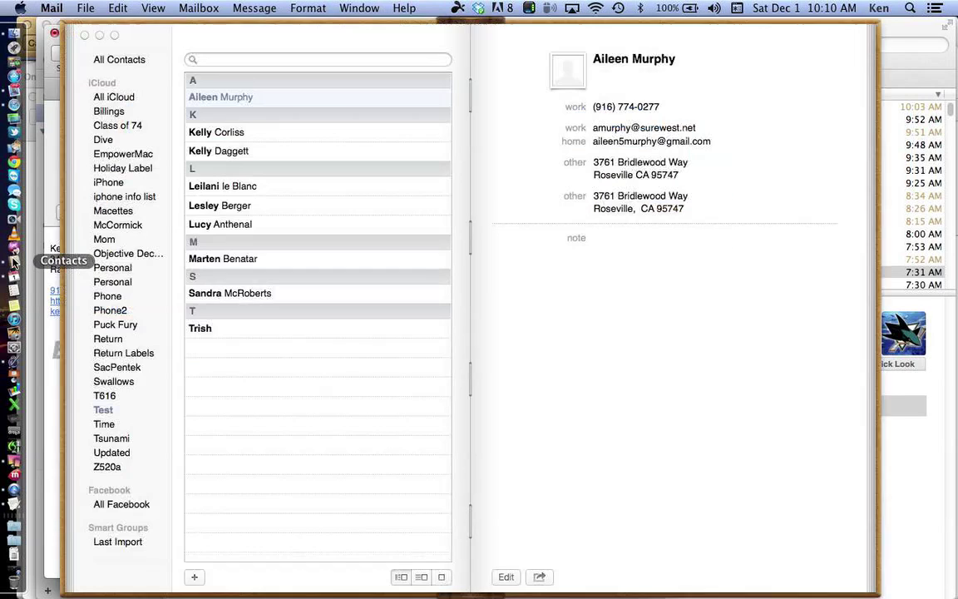
# Step: Browse the McCormick, Objective Decision and Puck Fury groups, then return to the Mail message
pyautogui.click(122, 226)
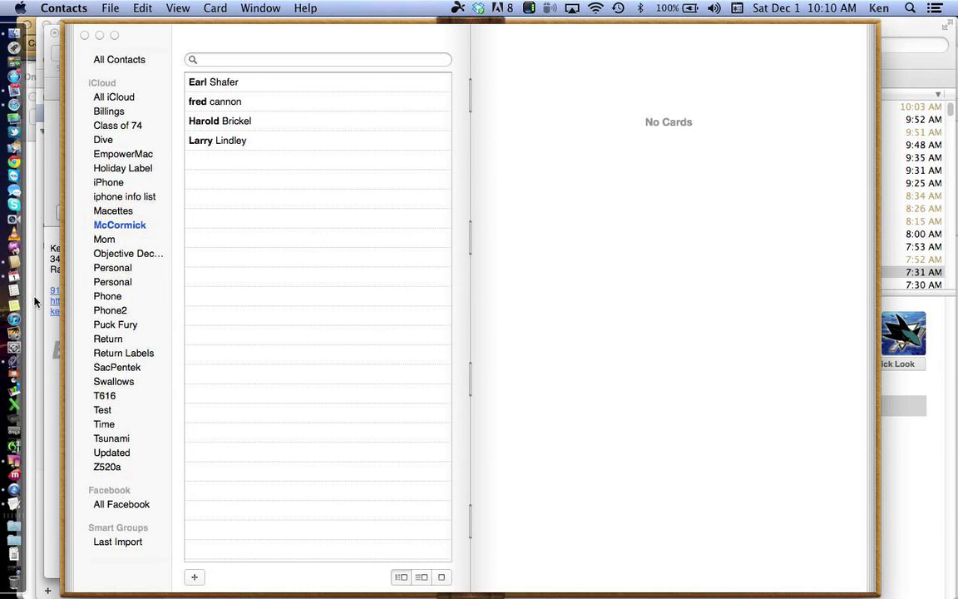
pyautogui.click(113, 257)
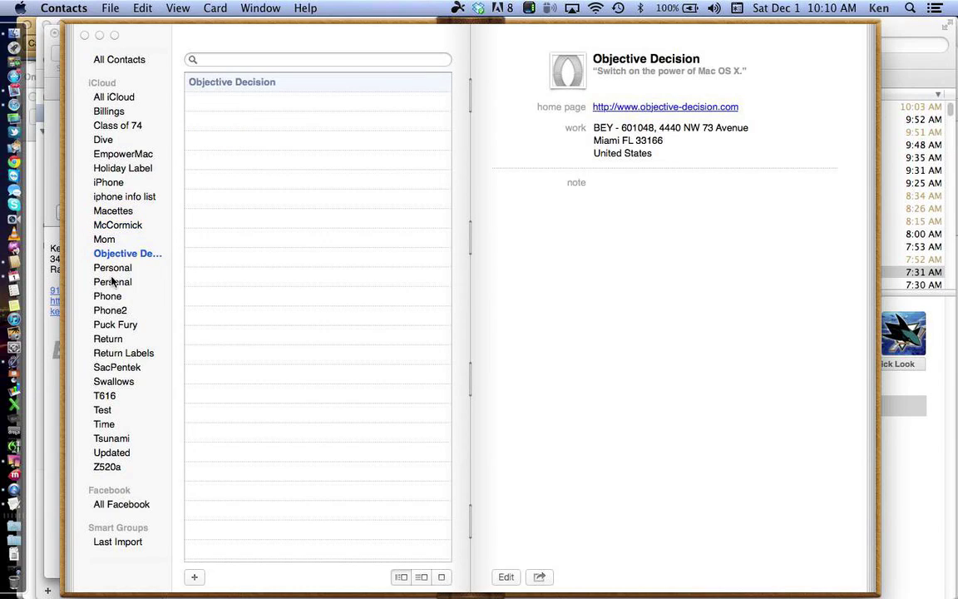
pyautogui.click(104, 325)
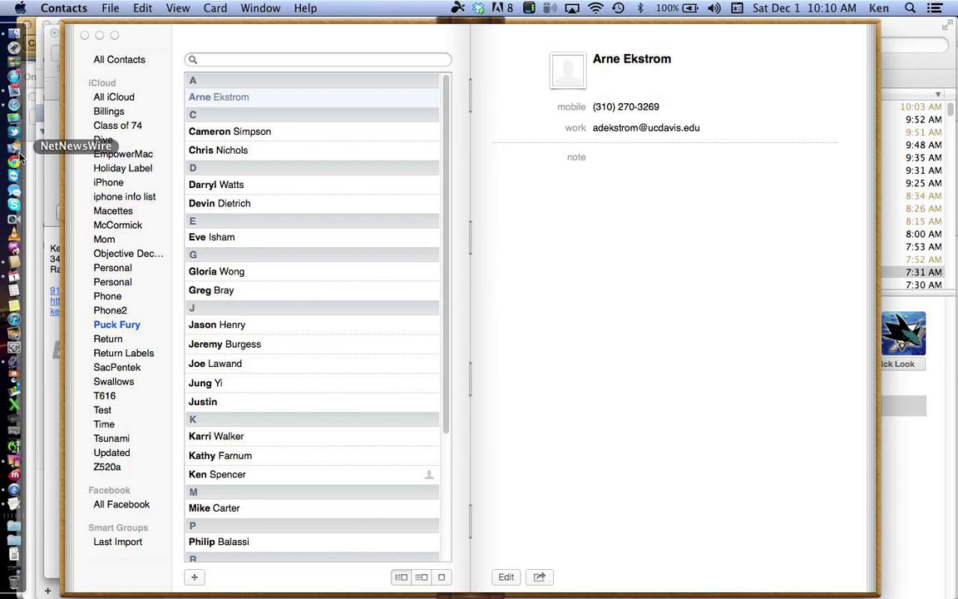
pyautogui.click(14, 95)
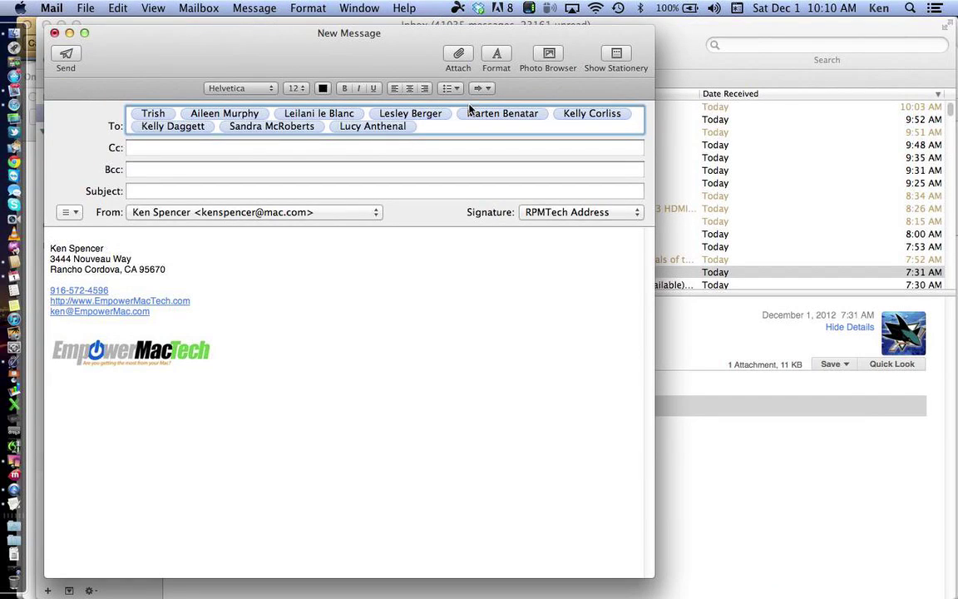
# Step: Replace the Test group recipients with the Puck Fury group, then close the unsent message
pyautogui.moveTo(507, 122); pyautogui.dragTo(370, 111)
pyautogui.press('super+a')
pyautogui.press('BackSpace')
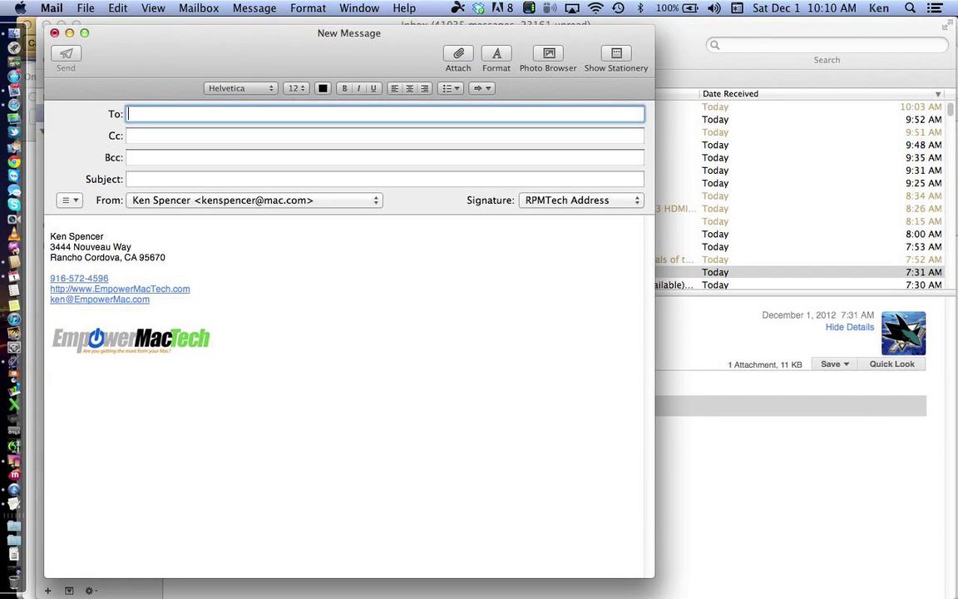
pyautogui.write('puck')
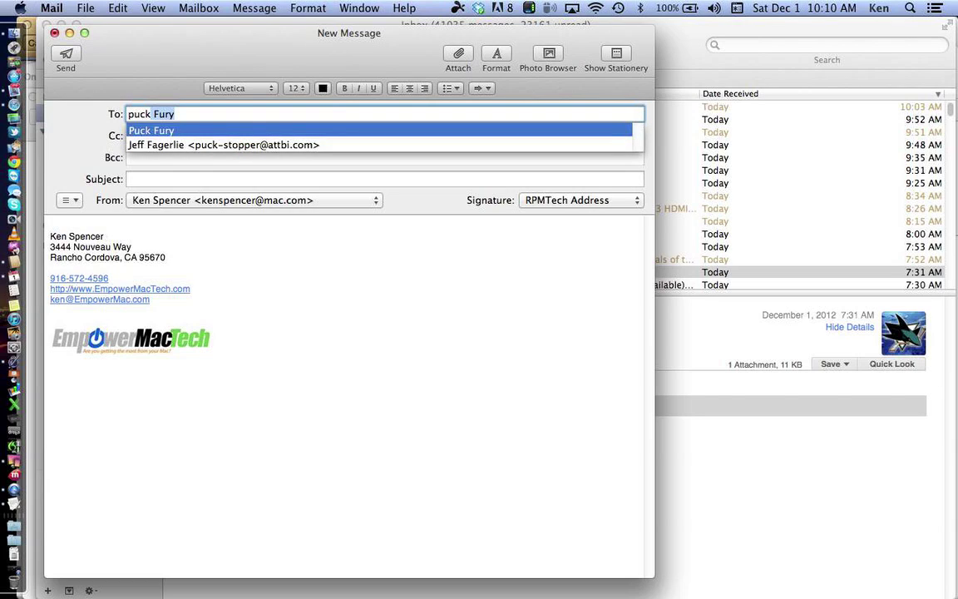
pyautogui.press('Return')
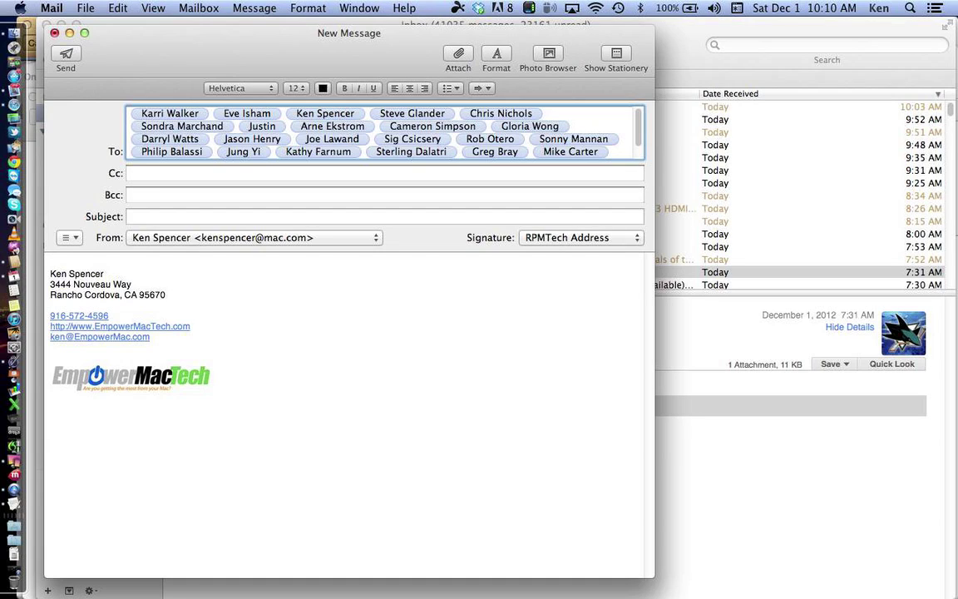
pyautogui.click(54, 33)
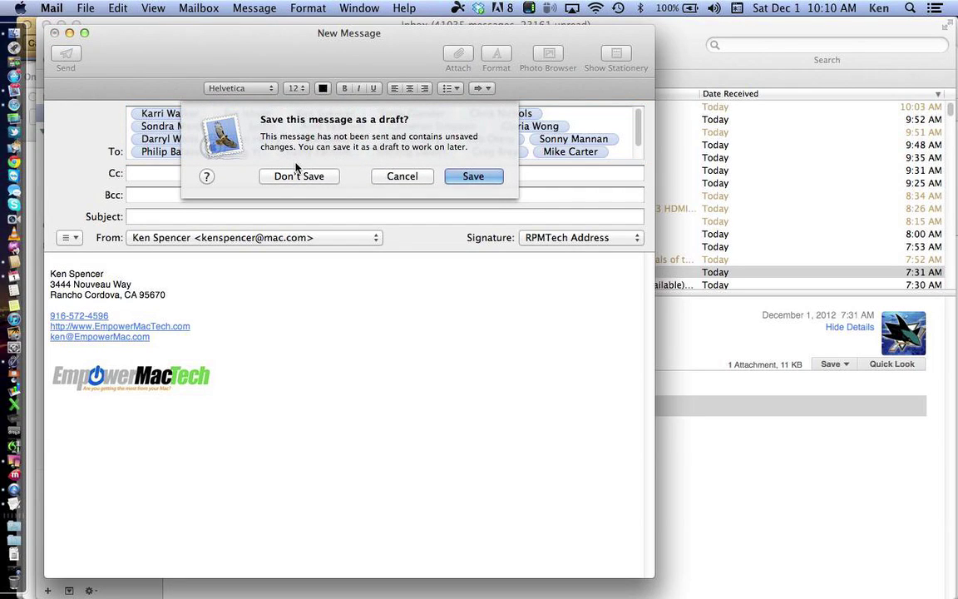
# Step: Discard the Puck Fury message without saving a draft and switch back to Contacts
pyautogui.click(297, 175)
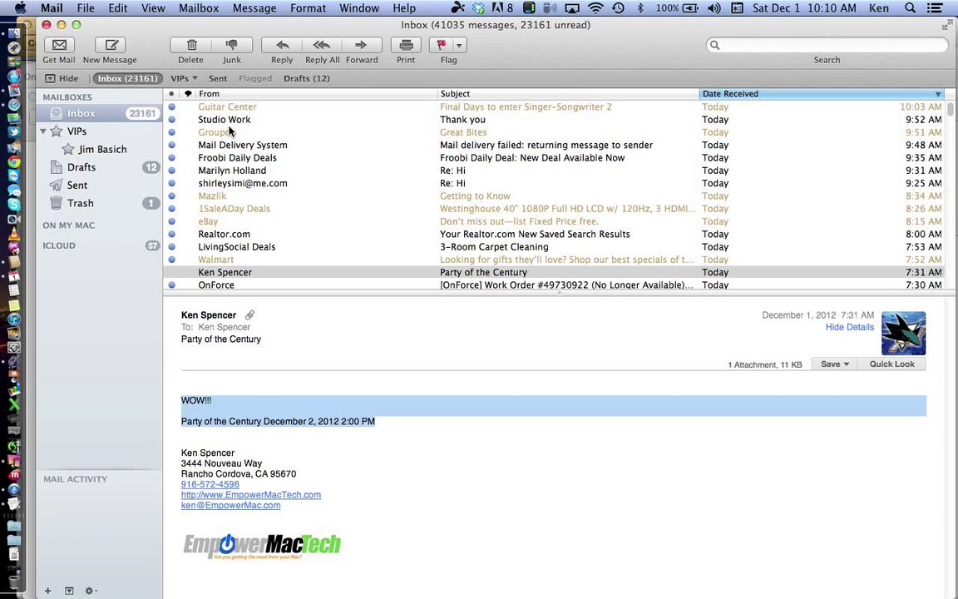
pyautogui.click(14, 270)
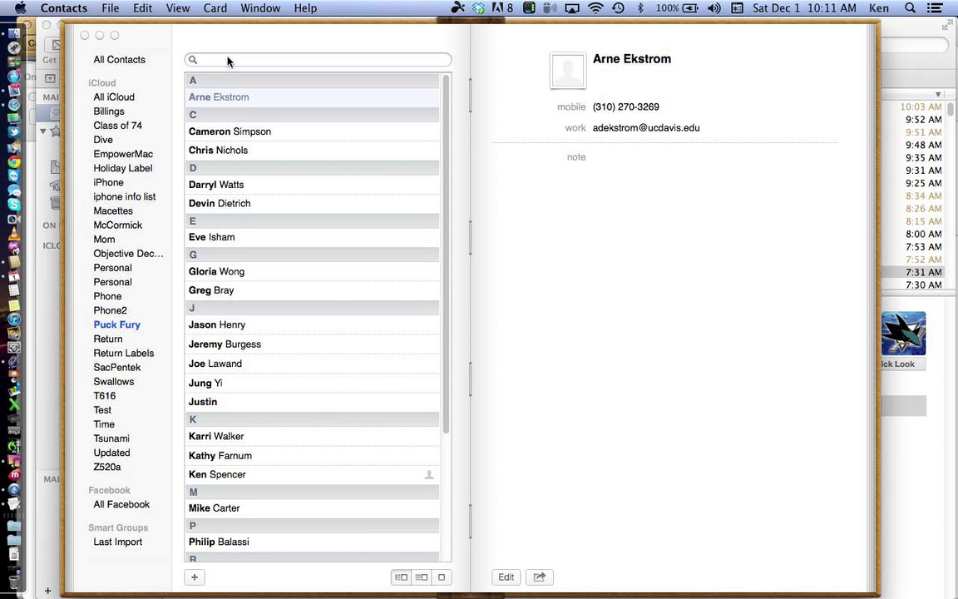
# Step: Open Spotlight from the menu bar to search the Mac
pyautogui.click(910, 9)
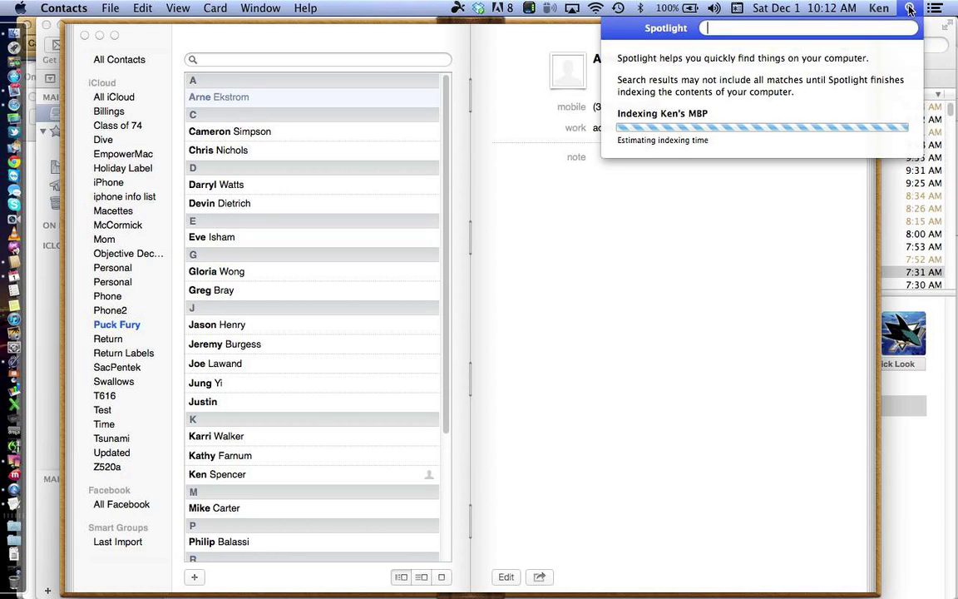
# Step: Search Spotlight for 'macnexus', correcting the typos along the way
pyautogui.write('m')
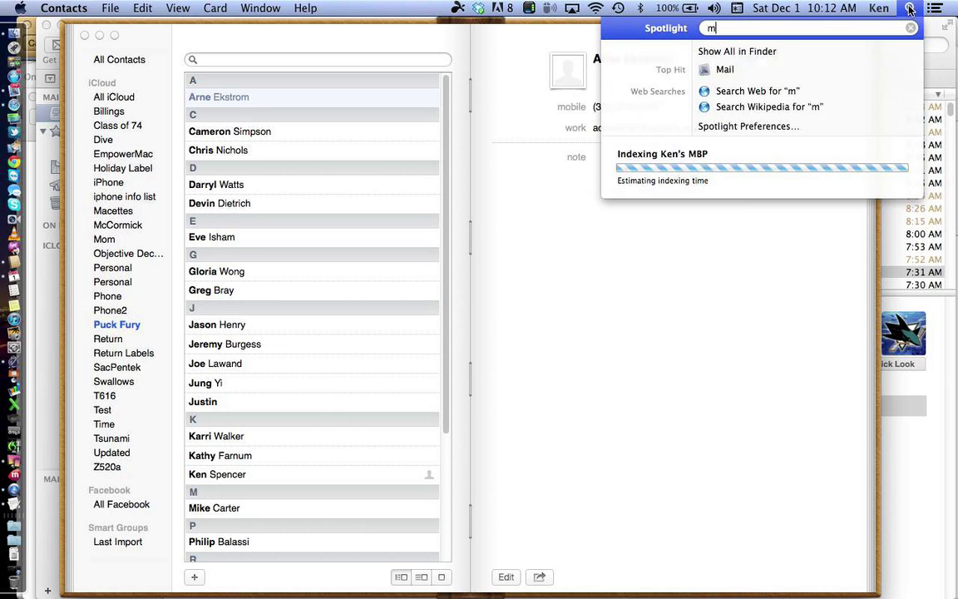
pyautogui.write('acne')
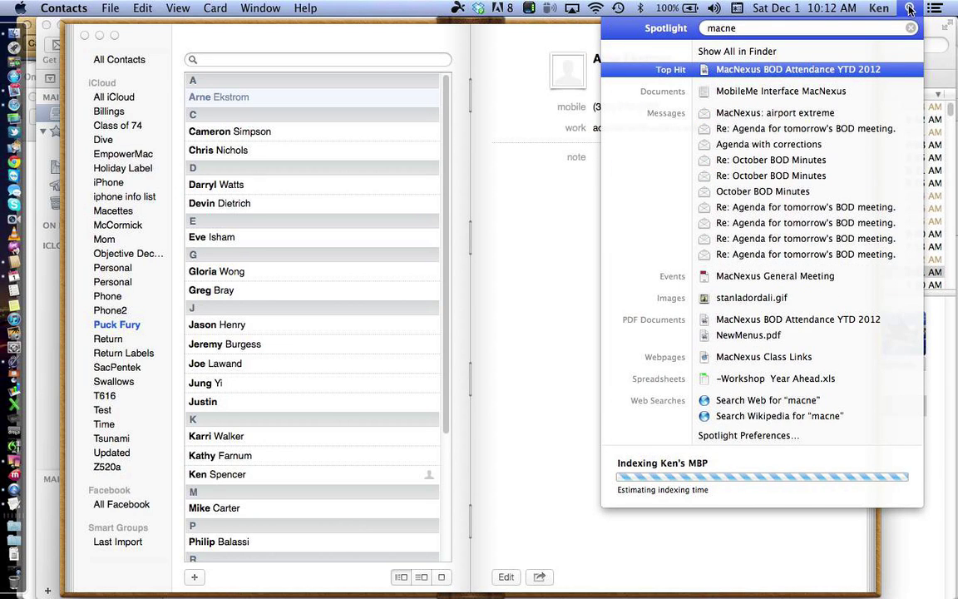
pyautogui.press('BackSpace')
pyautogui.write('x')
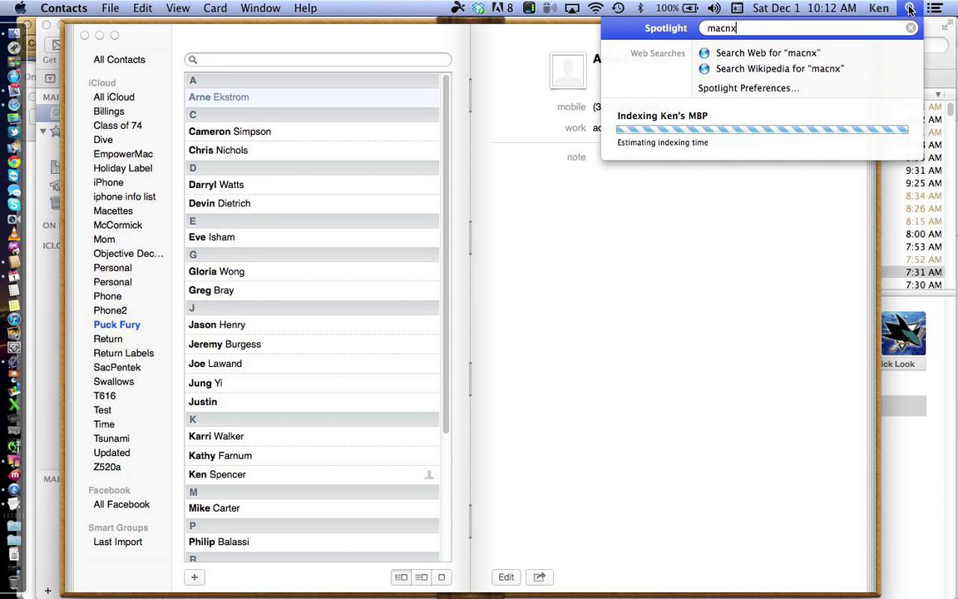
pyautogui.write('us')
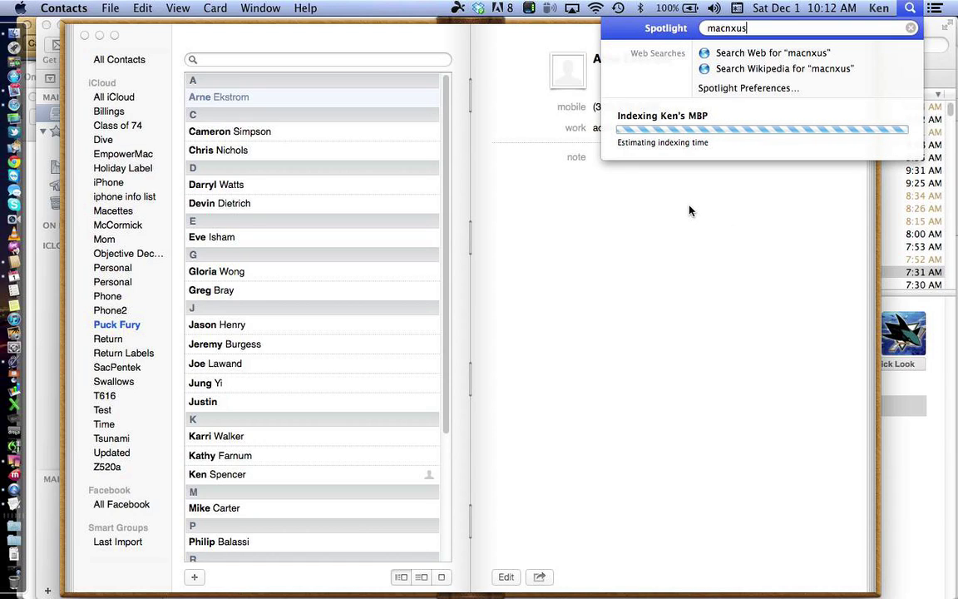
pyautogui.press('BackSpace')
pyautogui.press('BackSpace')
pyautogui.press('BackSpace')
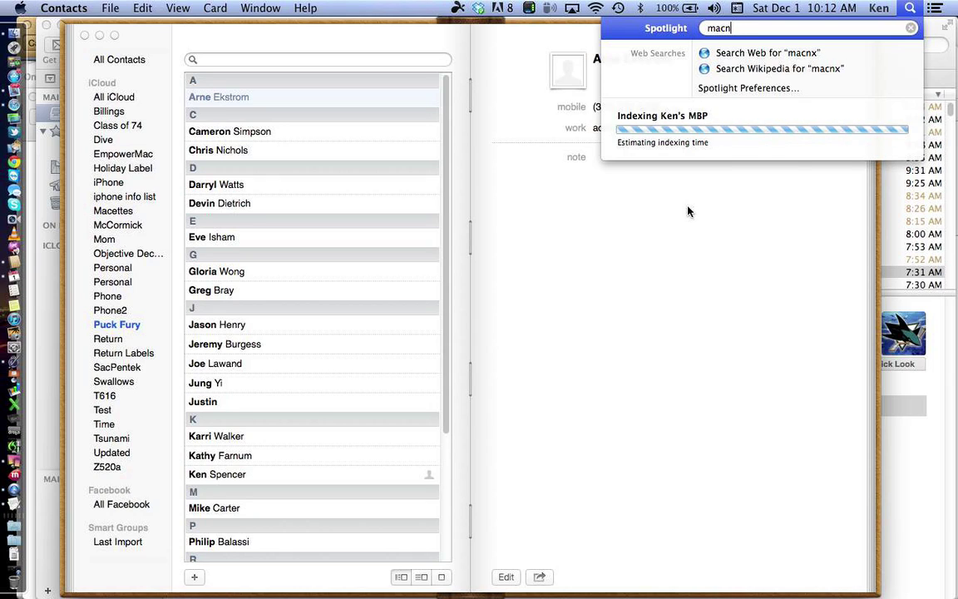
pyautogui.write('ex')
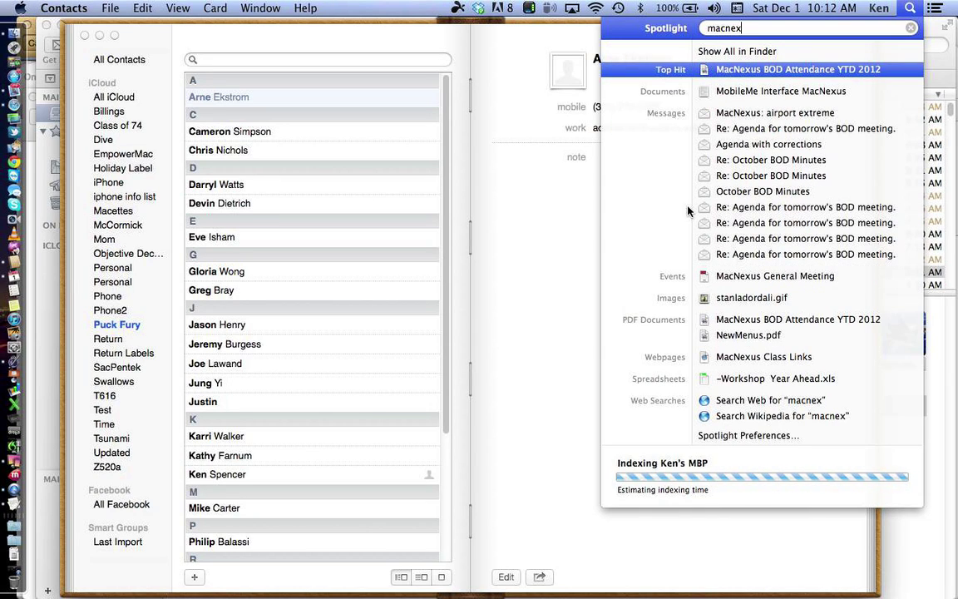
pyautogui.write('us')
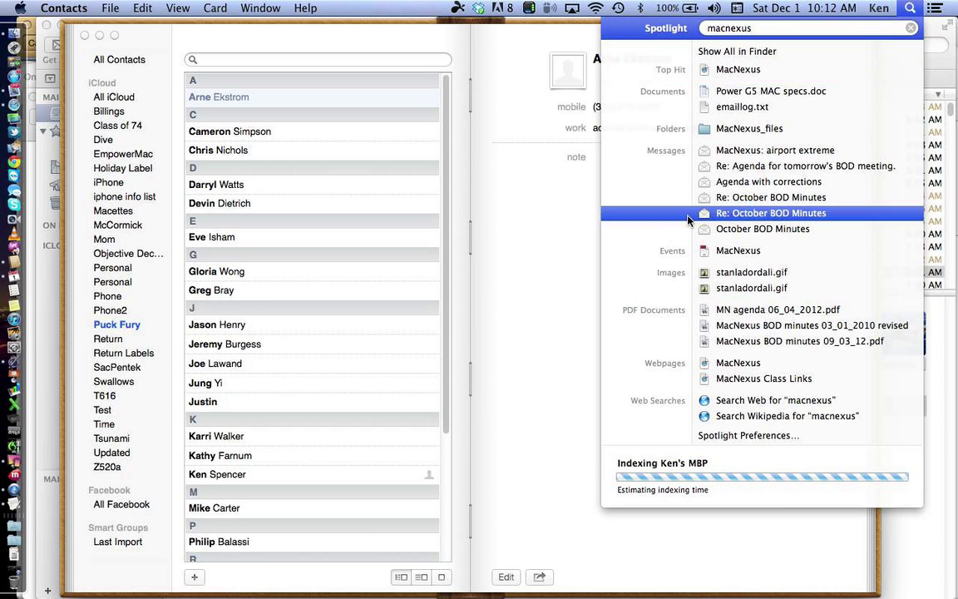
# Step: Replace the Spotlight query with a contact's name to see its matches
pyautogui.moveTo(688, 257)
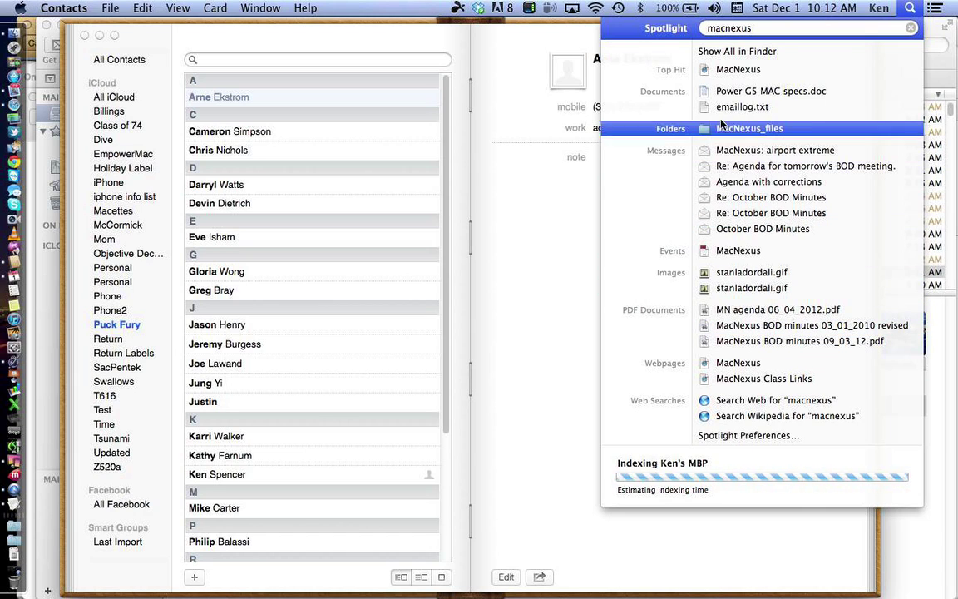
pyautogui.doubleClick(774, 28)
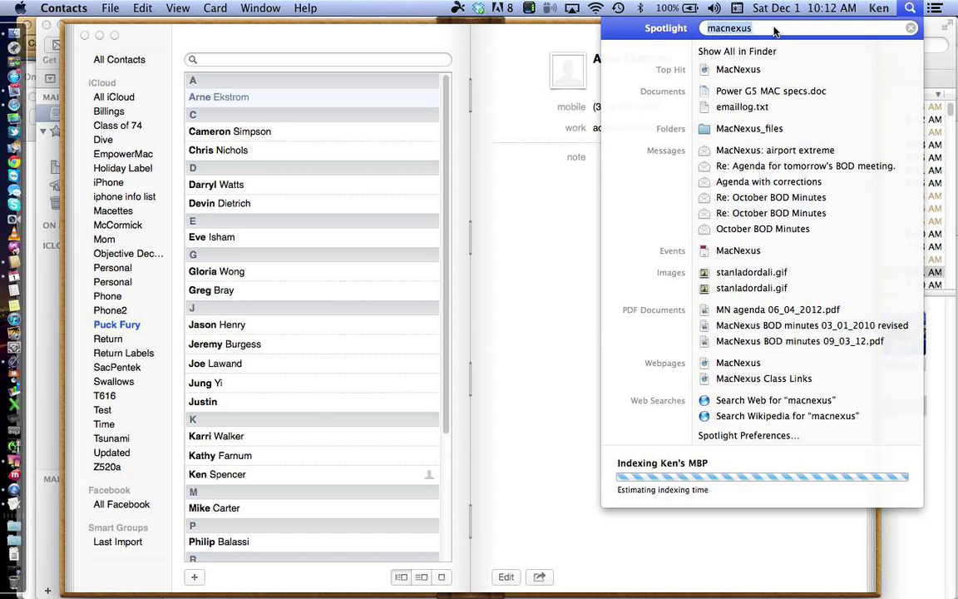
pyautogui.write('bob w')
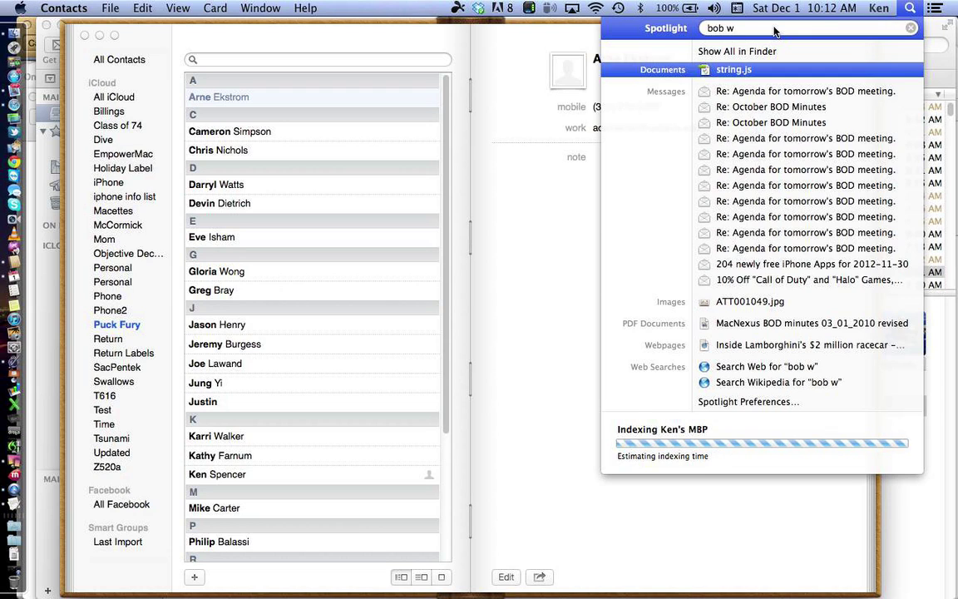
# Step: Search Spotlight for a contact's first name and preview the birthday event and contacts.ldif
pyautogui.press('BackSpace')
pyautogui.press('BackSpace')
pyautogui.press('BackSpace')
pyautogui.press('BackSpace')
pyautogui.press('BackSpace')
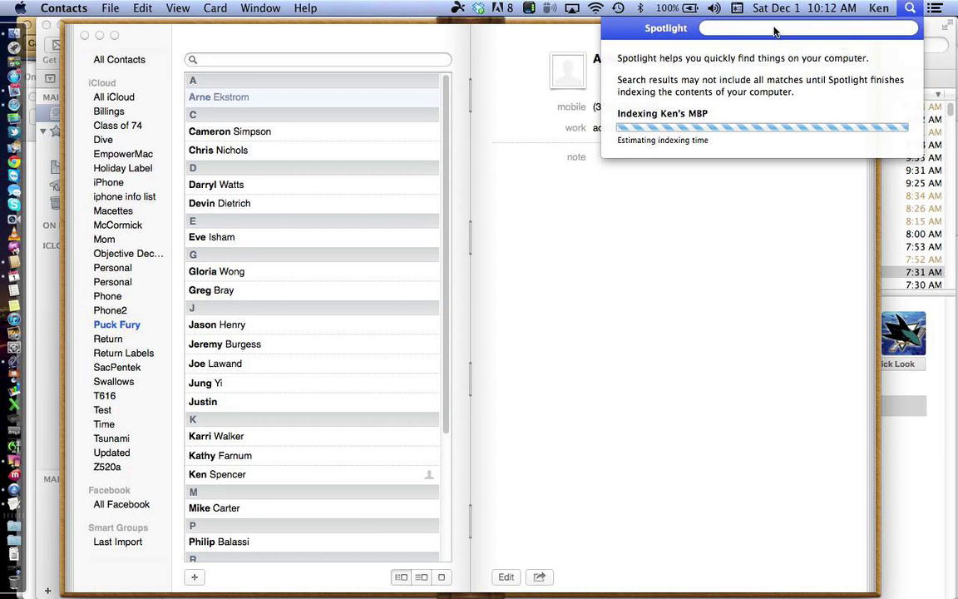
pyautogui.write('pete')
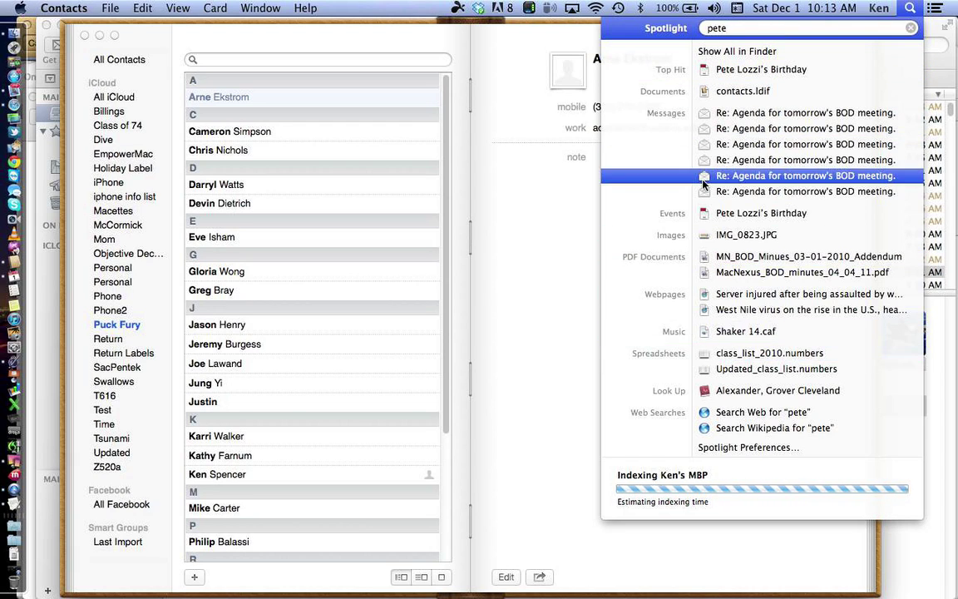
pyautogui.moveTo(706, 77)
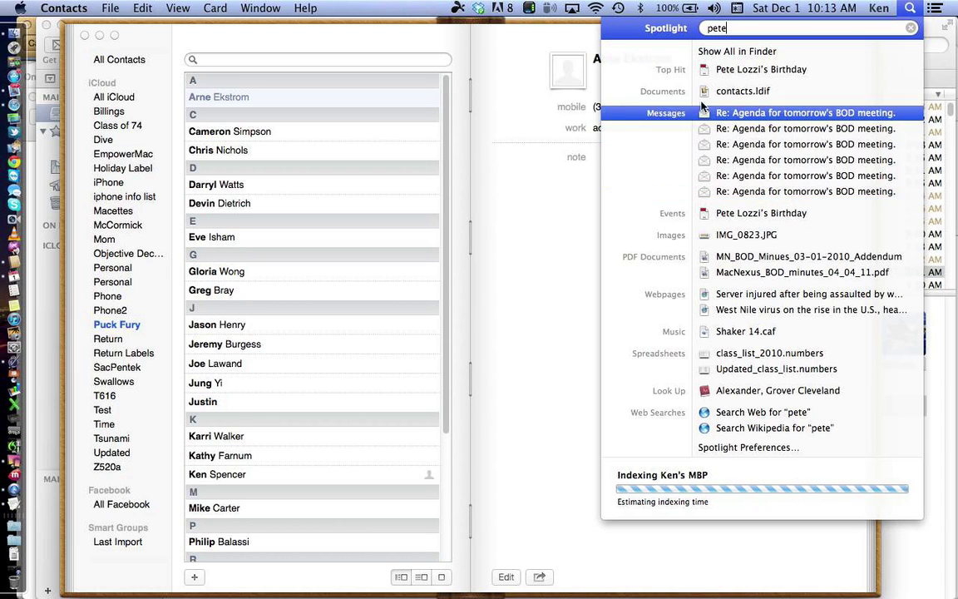
pyautogui.moveTo(700, 100)
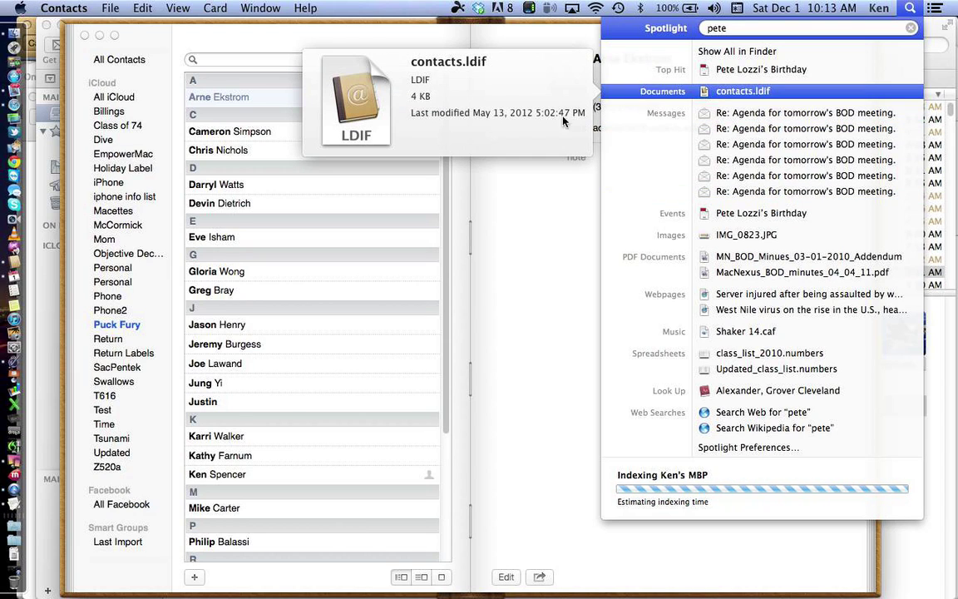
# Step: Bring Reflection forward to show the mirrored iPad home screen
pyautogui.click(15, 468)
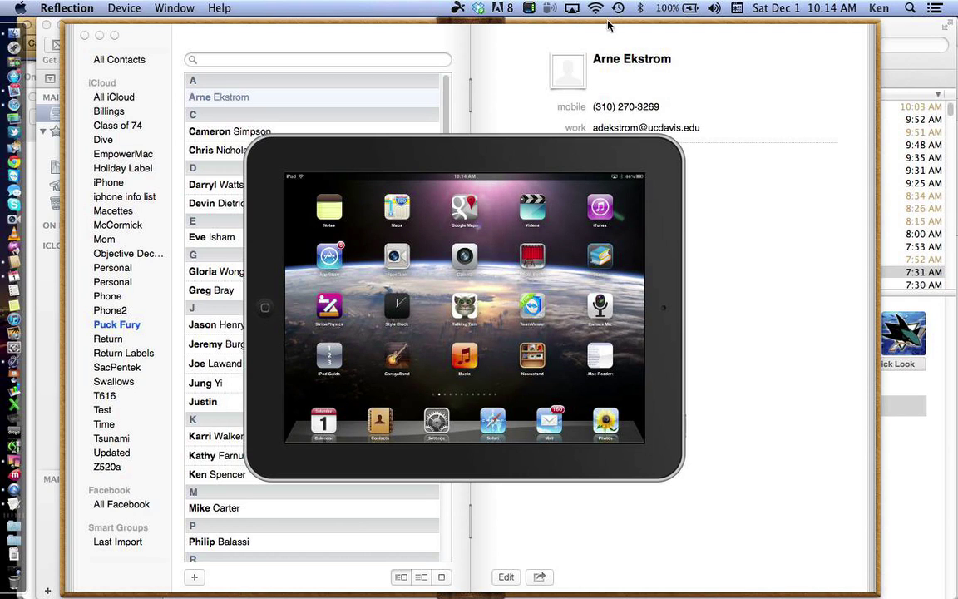
# Step: Search Spotlight again for a contact's name, preview an email, then return to Contacts and Reflection
pyautogui.click(910, 9)
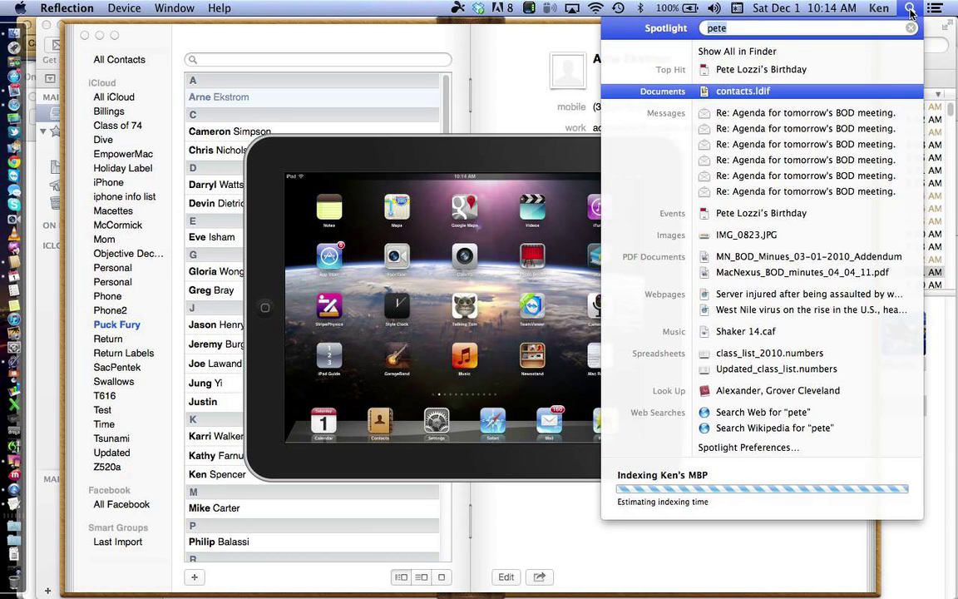
pyautogui.write('b')
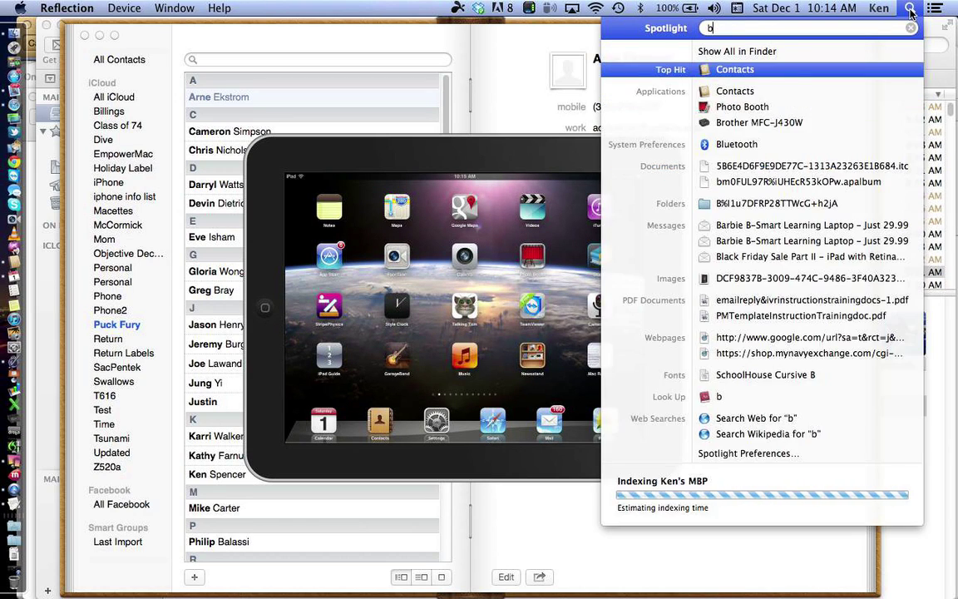
pyautogui.write('ob w')
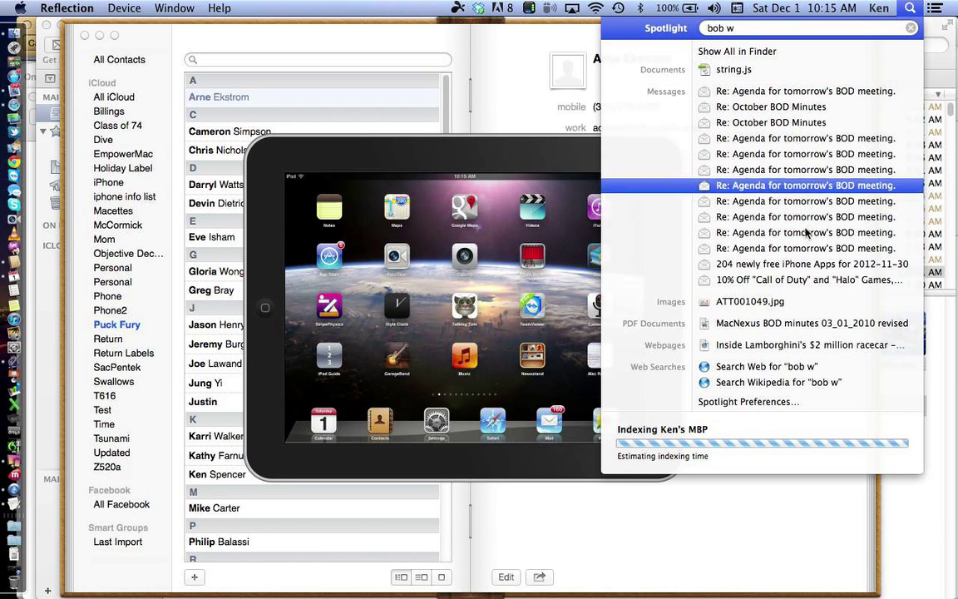
pyautogui.moveTo(767, 218)
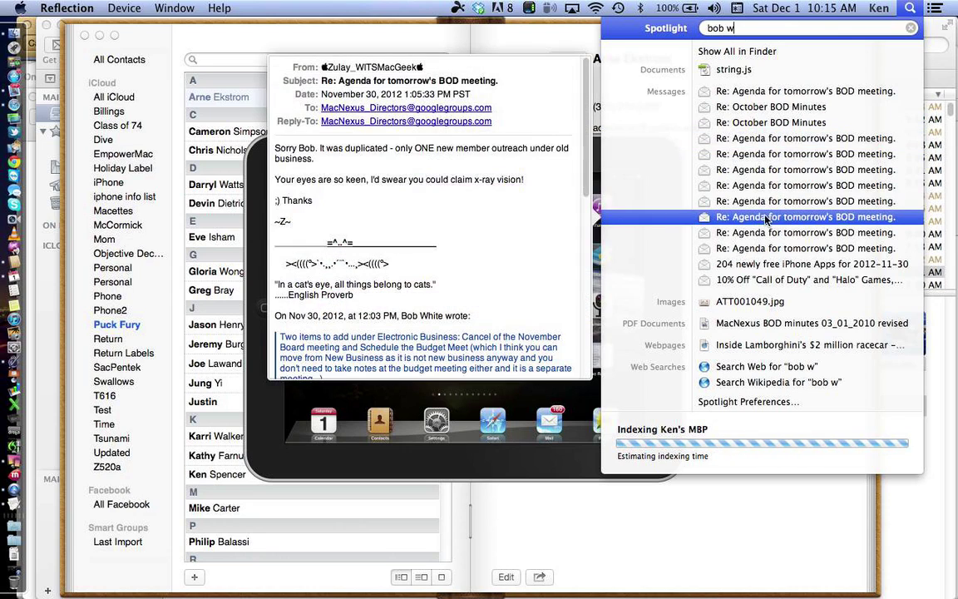
pyautogui.click(537, 36)
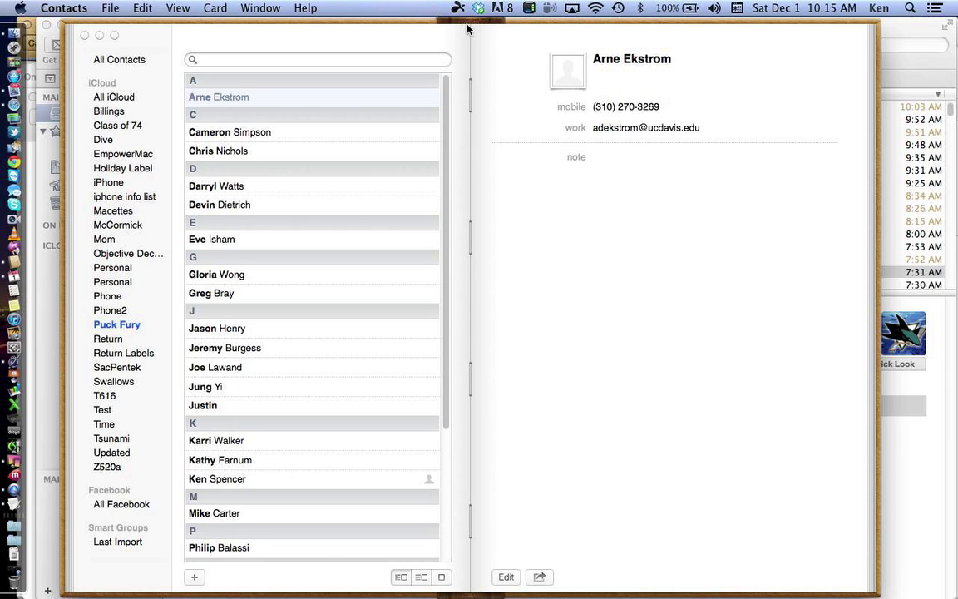
pyautogui.click(14, 461)
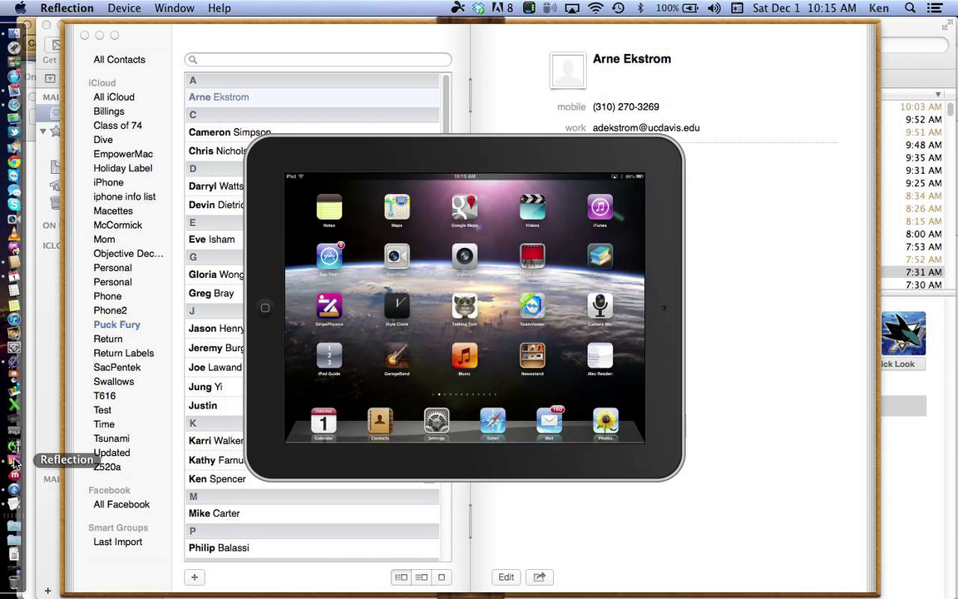
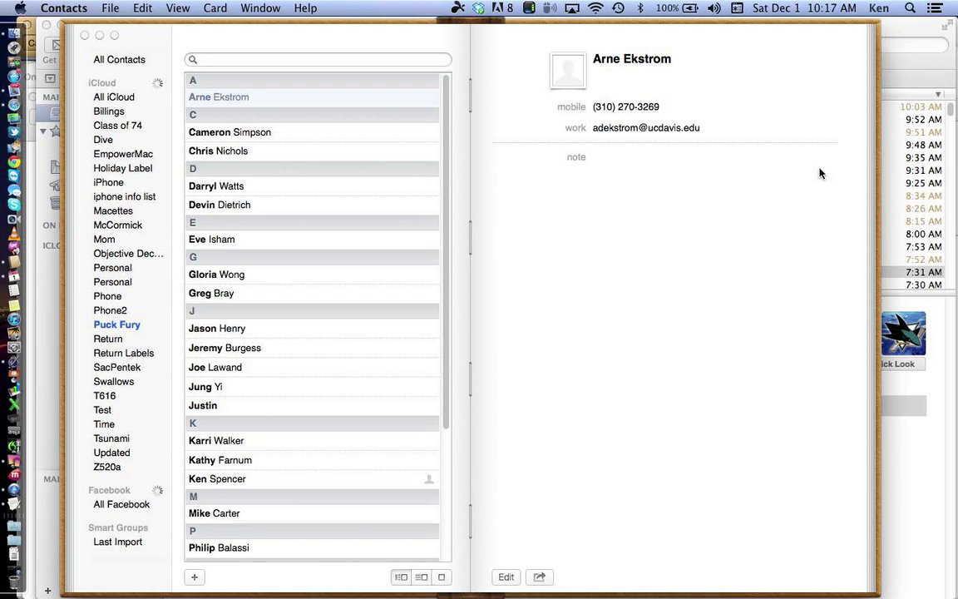
# Step: Bring the Mail window showing the 'Party of the Century' message in front of Contacts
pyautogui.click(898, 46)
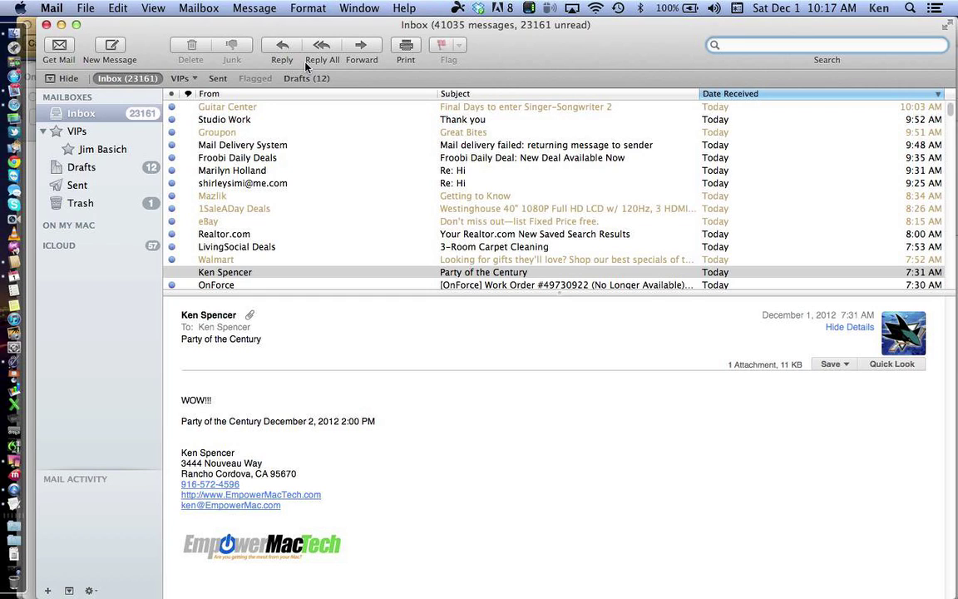
# Step: Start a new message addressed to the mistyped test address
pyautogui.click(122, 43)
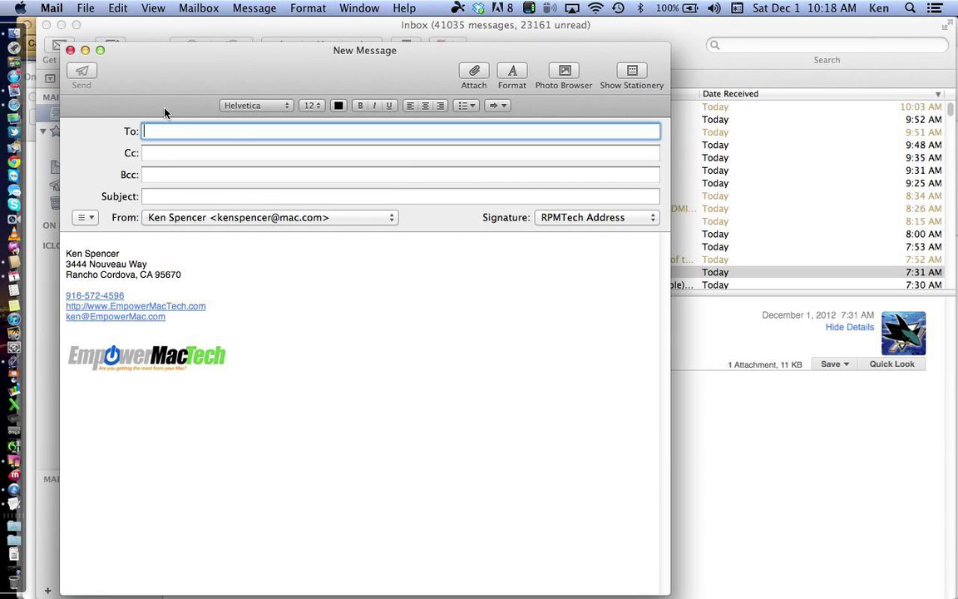
pyautogui.write('abc')
pyautogui.write('@test.com')
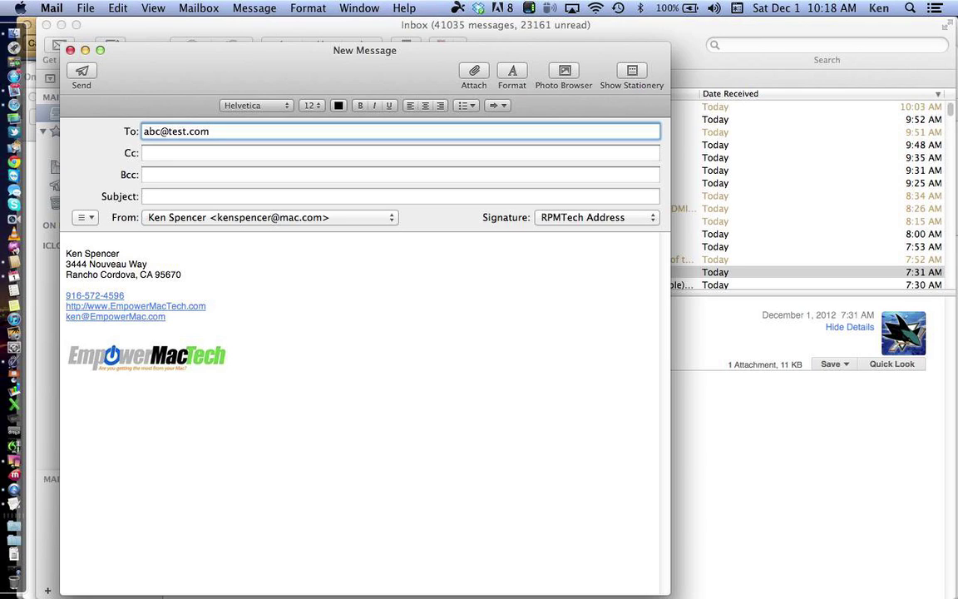
pyautogui.write('m')
# Step: Send it with subject 'test', retrying through the Gmail server after iCloud fails
pyautogui.click(84, 73)
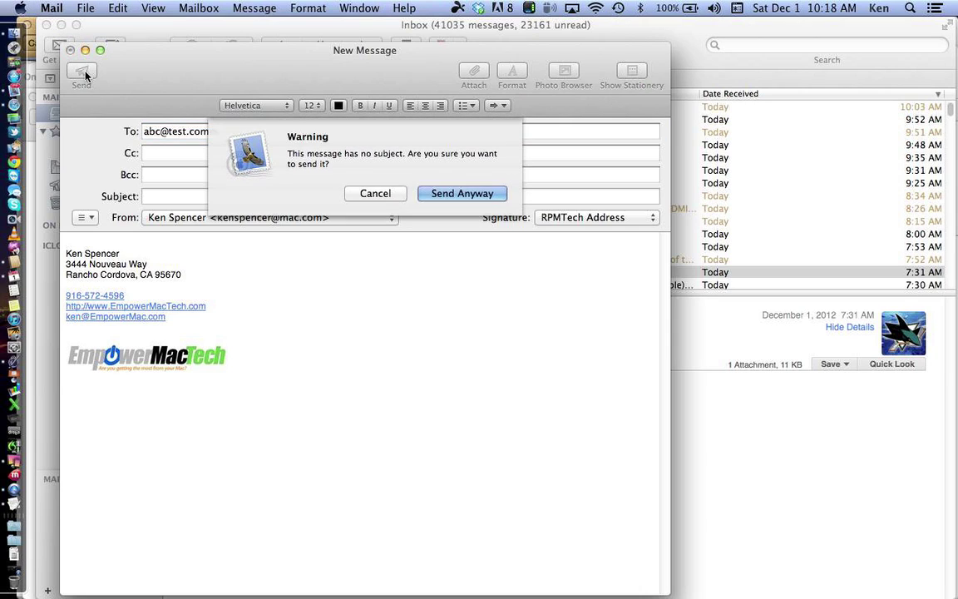
pyautogui.click(375, 193)
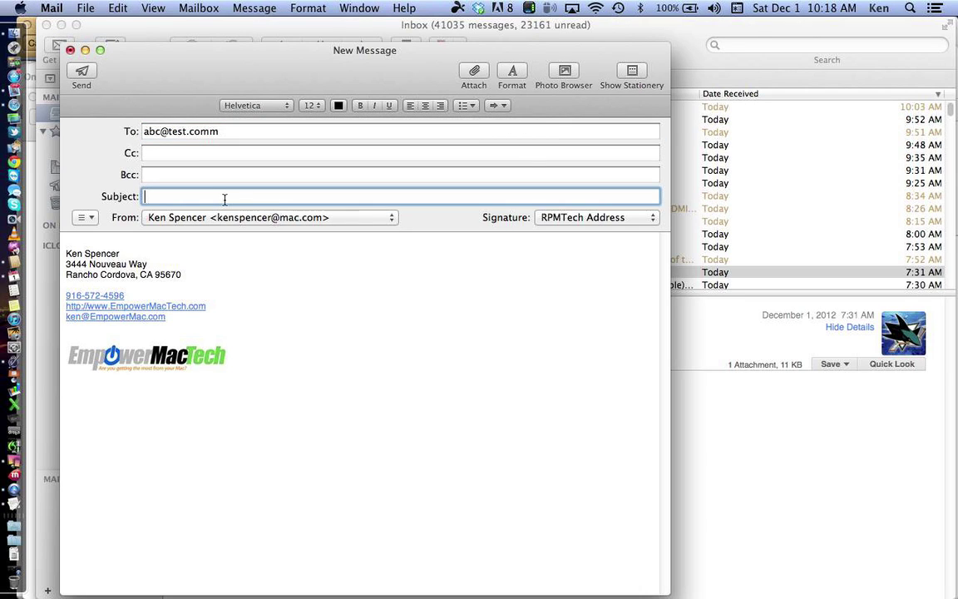
pyautogui.write('test')
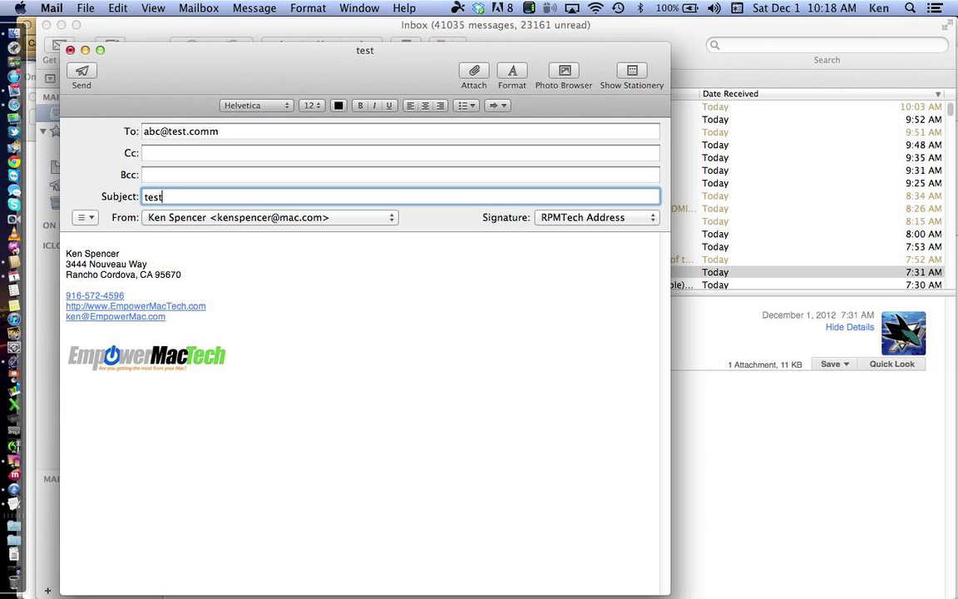
pyautogui.click(80, 71)
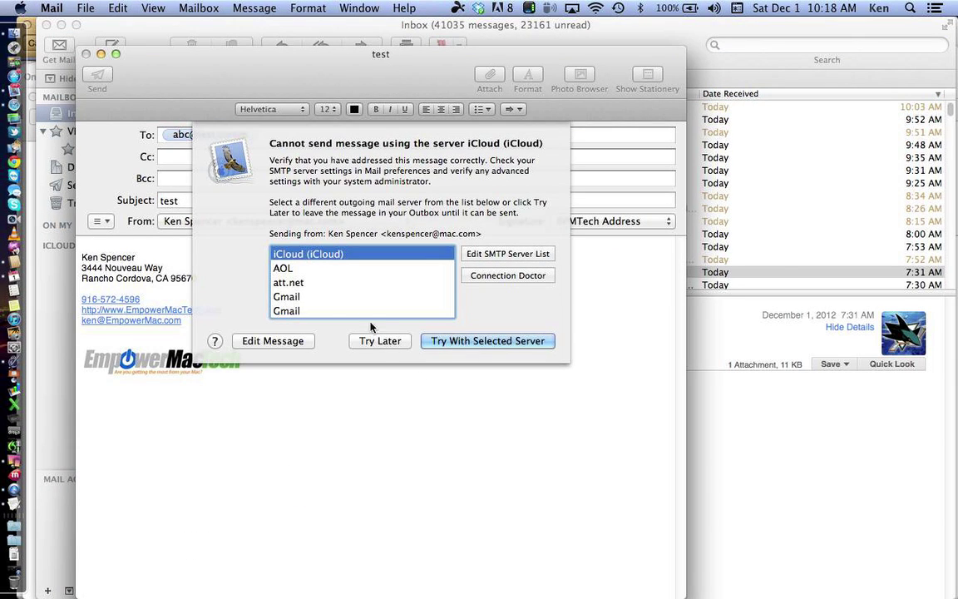
pyautogui.click(307, 297)
pyautogui.click(456, 341)
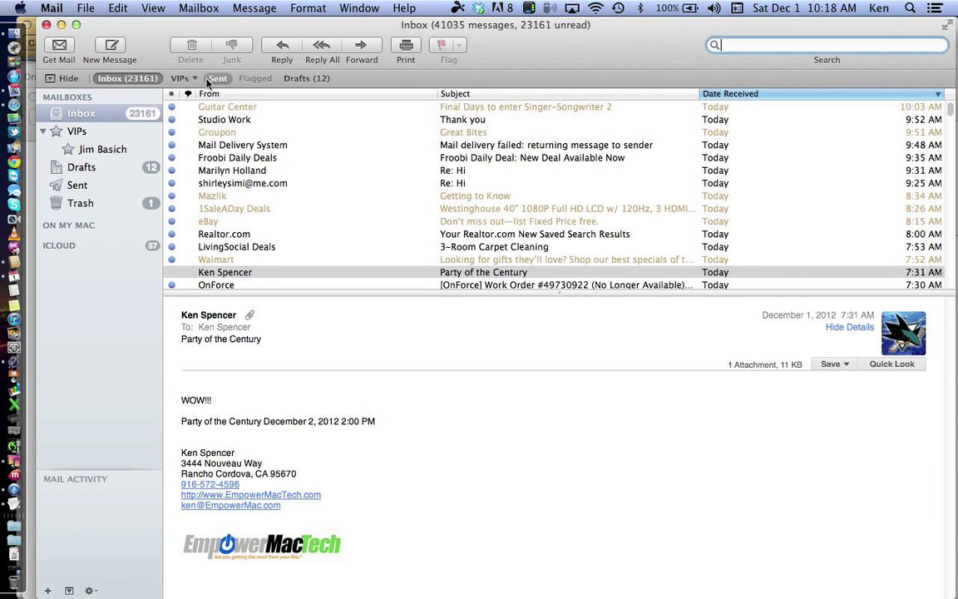
# Step: In a new message, pick the mistyped test address from the 'ab' autocomplete suggestions and view its options
pyautogui.click(113, 47)
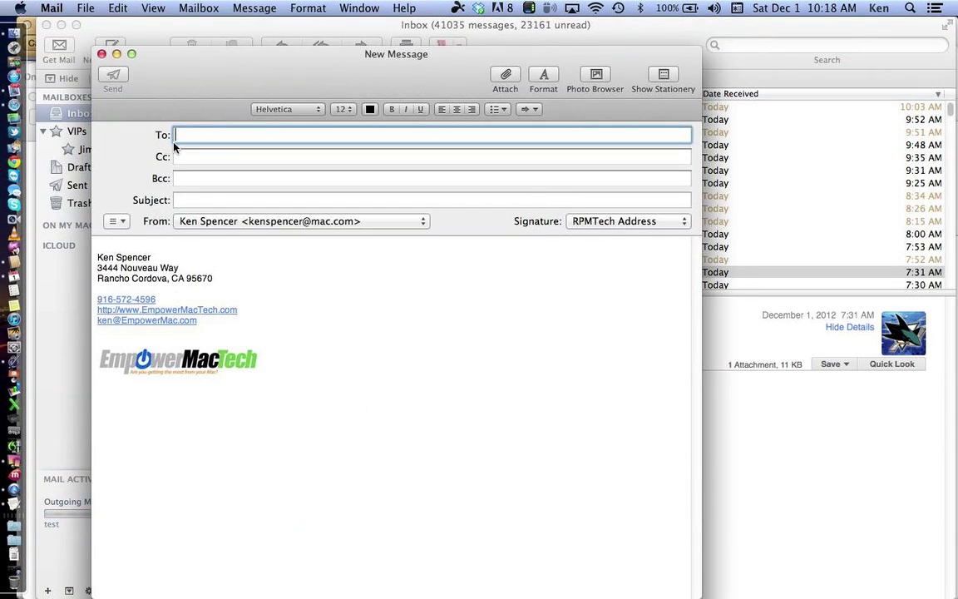
pyautogui.write('ab')
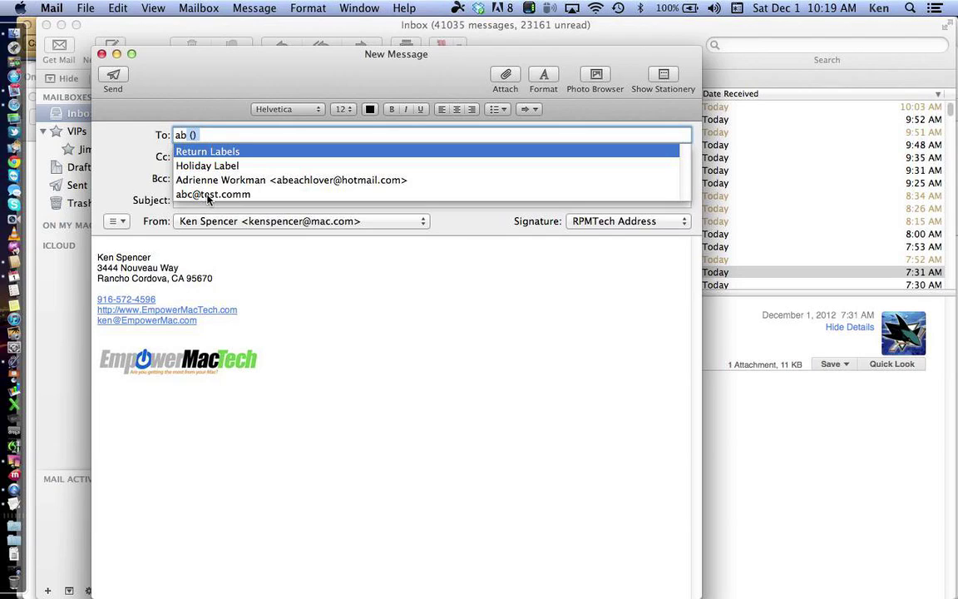
pyautogui.click(208, 195)
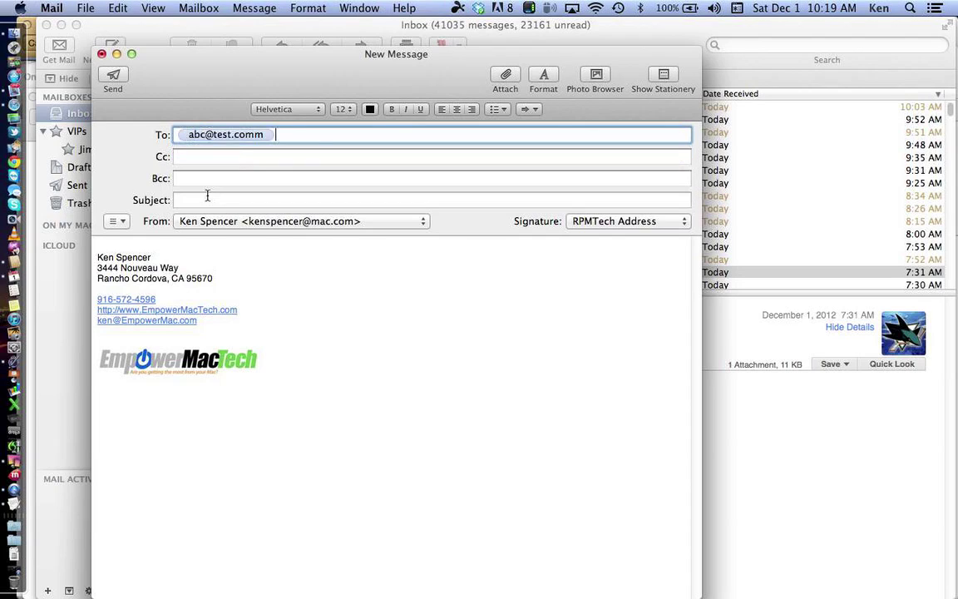
pyautogui.click(266, 136)
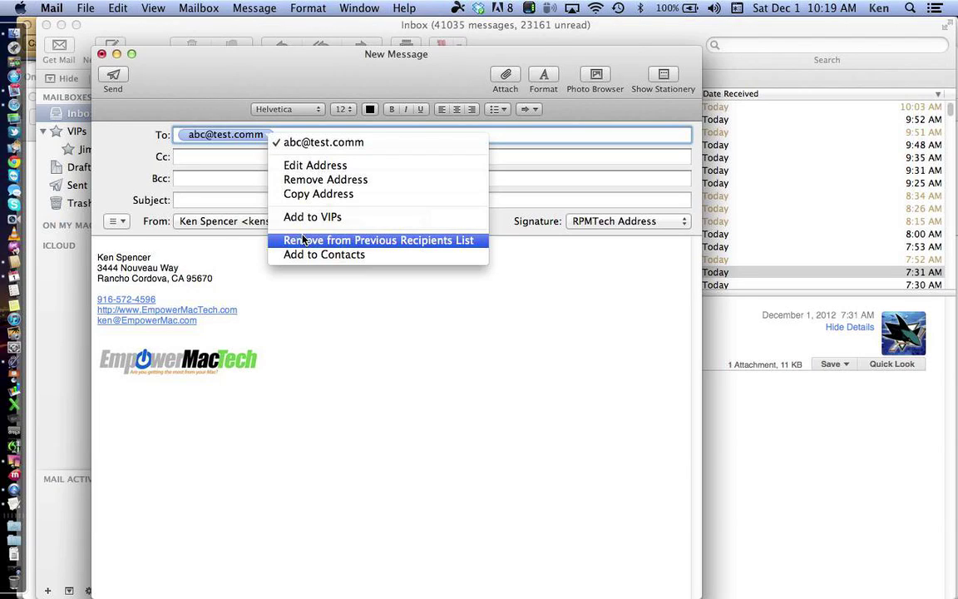
# Step: Find 'abc' in Window > Previous Recipients, remove that entry, and delete it from the message
pyautogui.click(277, 64)
pyautogui.click(349, 8)
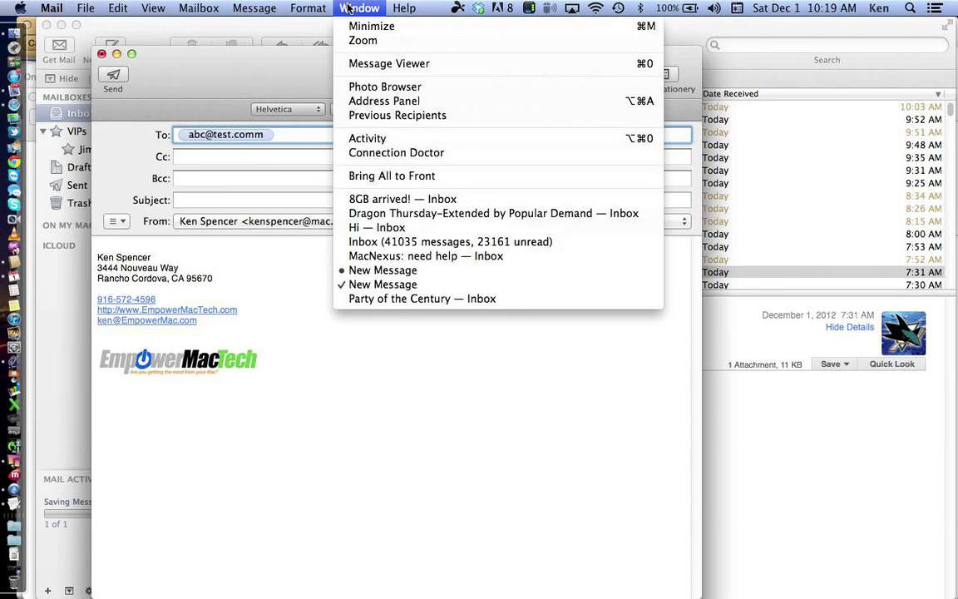
pyautogui.click(388, 120)
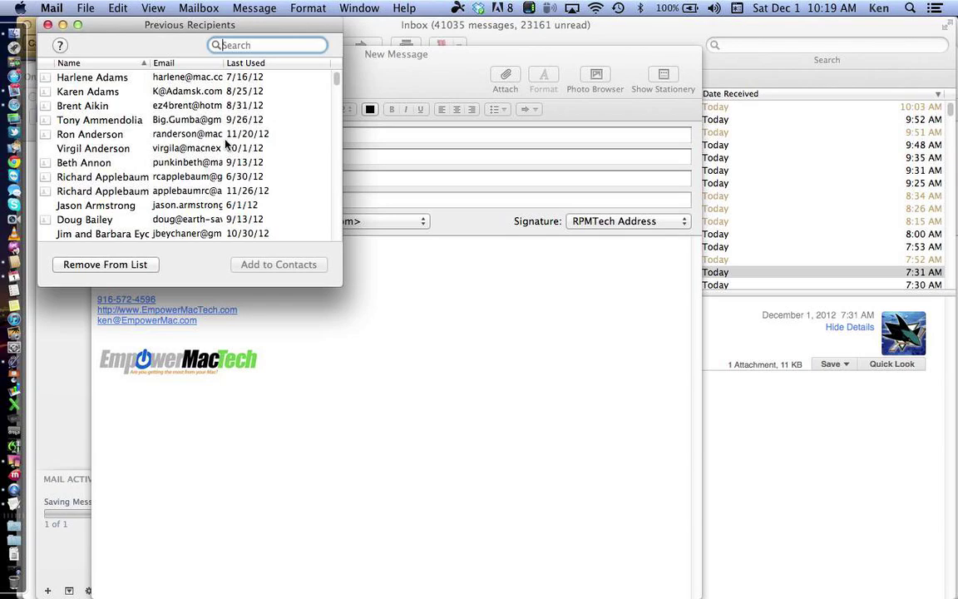
pyautogui.write('abc')
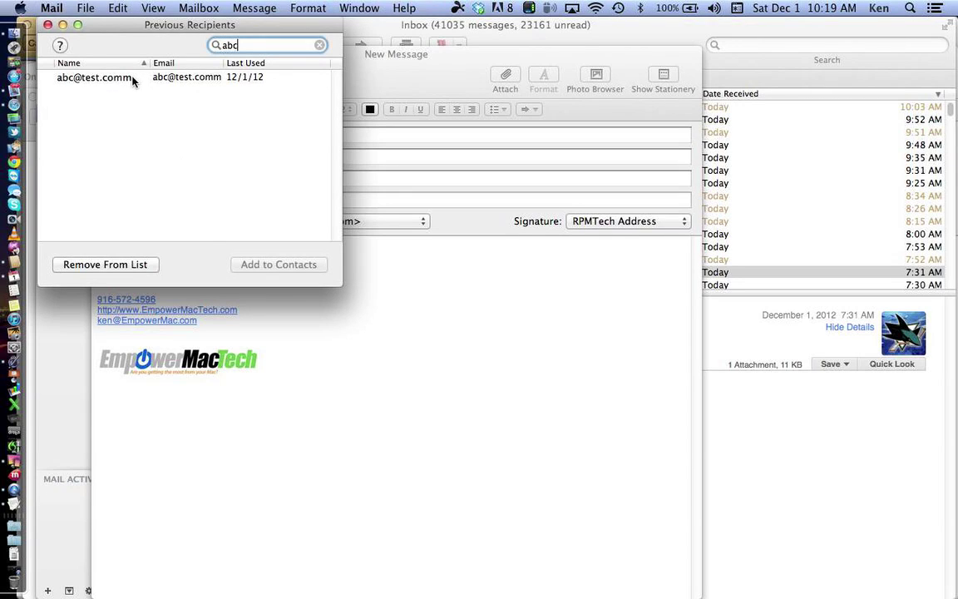
pyautogui.click(83, 77)
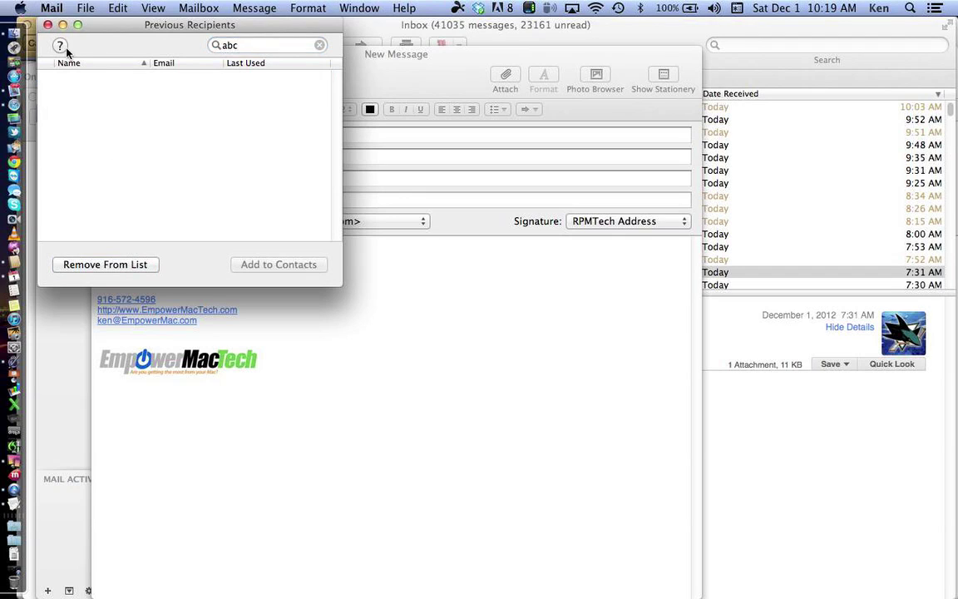
pyautogui.click(47, 25)
pyautogui.press('BackSpace')
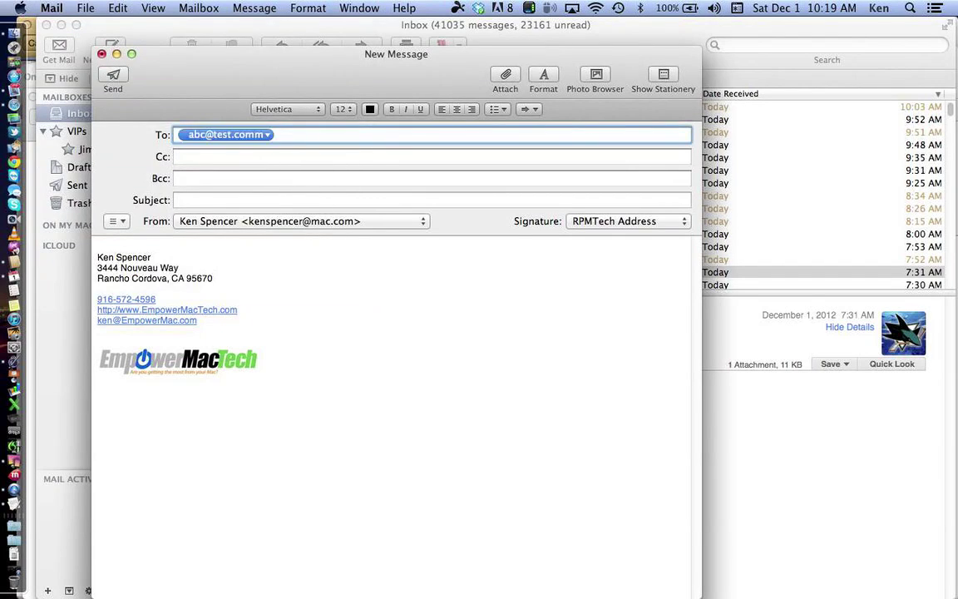
# Step: Clear the recipient field and add the Holiday Label group from the 'ab' suggestions
pyautogui.press('BackSpace')
pyautogui.write('a')
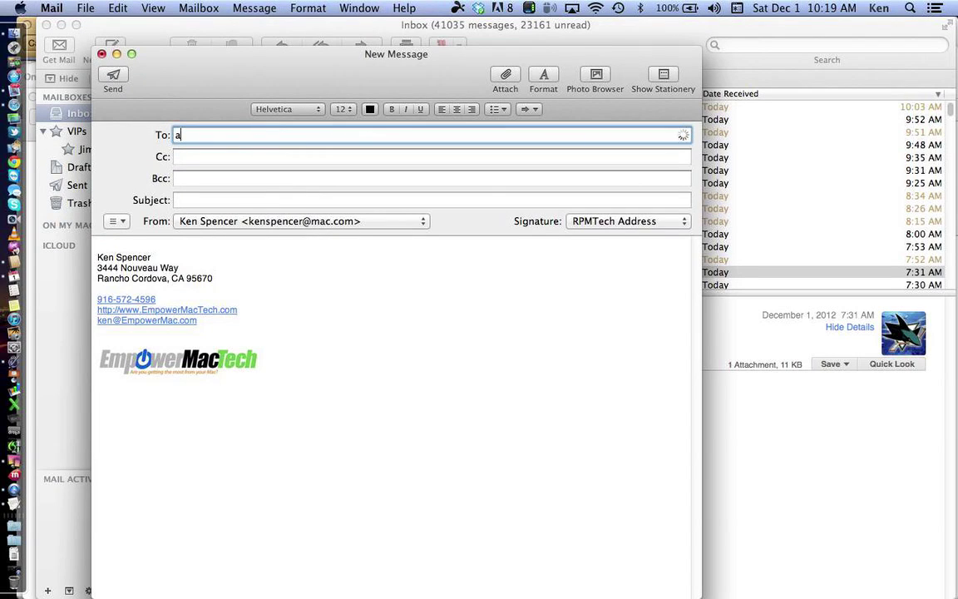
pyautogui.write('b')
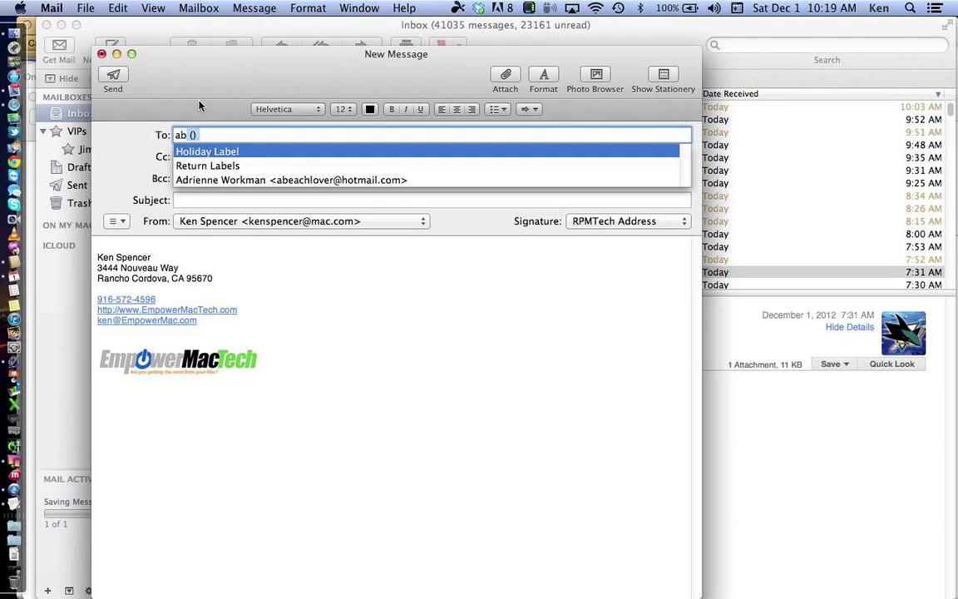
pyautogui.press('Return')
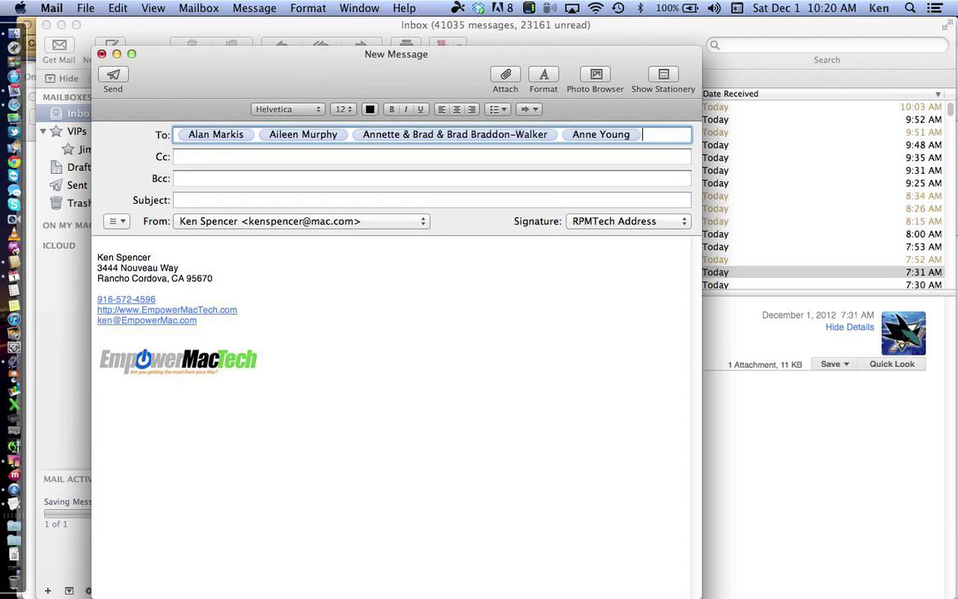
# Step: Delete the group's recipients and close the message without saving a draft
pyautogui.press('BackSpace')
pyautogui.press('BackSpace')
pyautogui.press('BackSpace')
pyautogui.press('BackSpace')
pyautogui.press('BackSpace')
pyautogui.press('BackSpace')
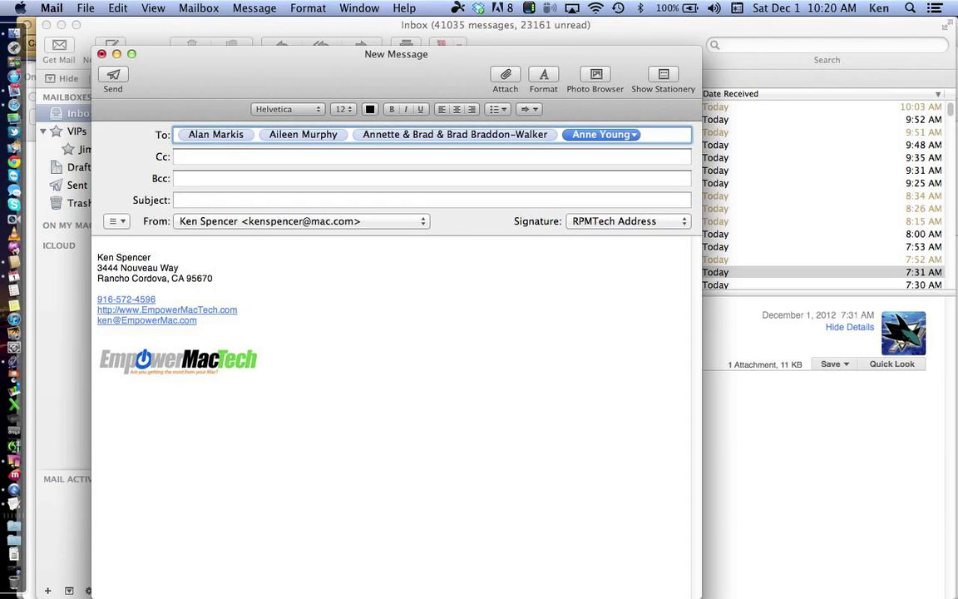
pyautogui.press('BackSpace')
pyautogui.press('BackSpace')
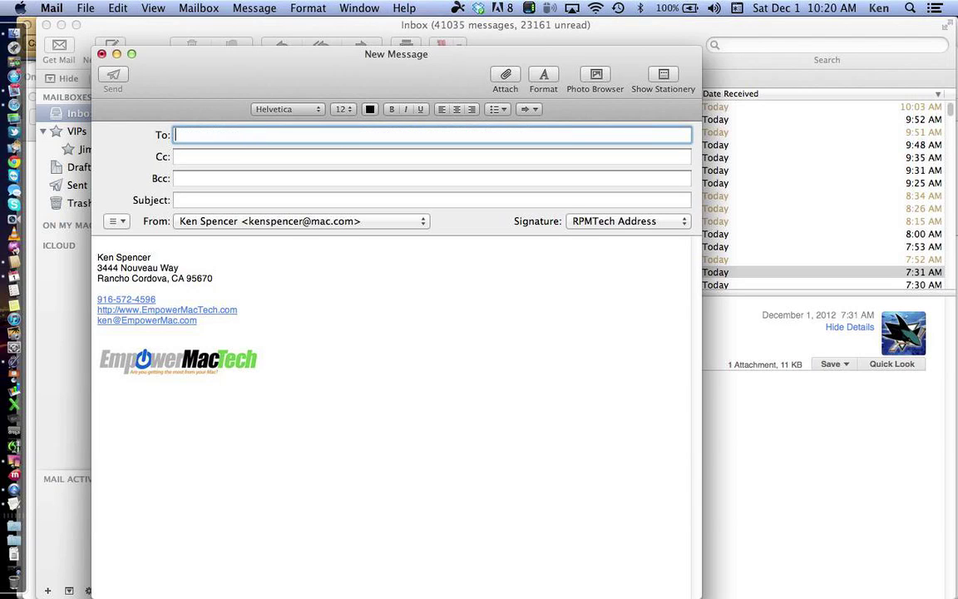
pyautogui.press('super+w')
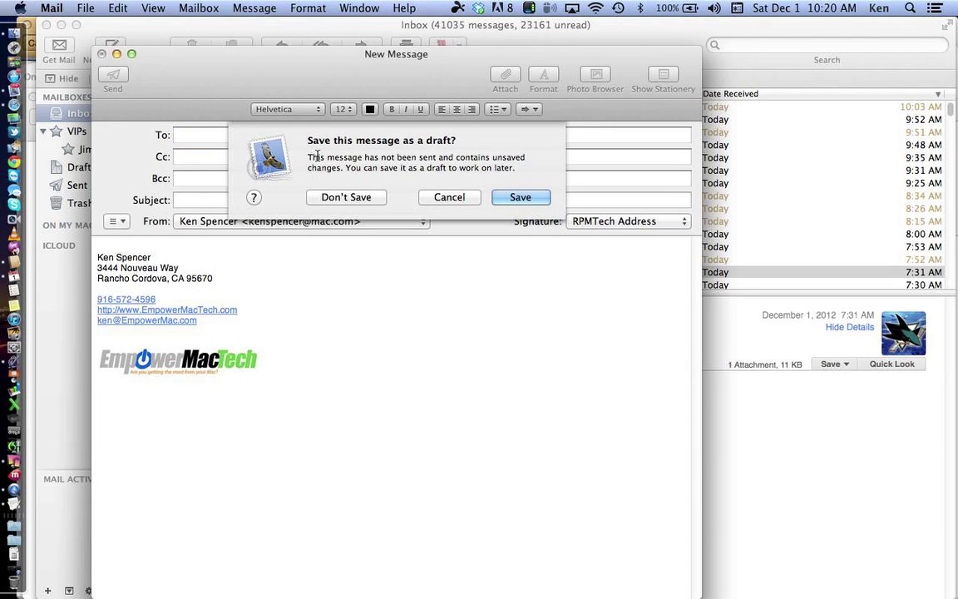
pyautogui.click(347, 197)
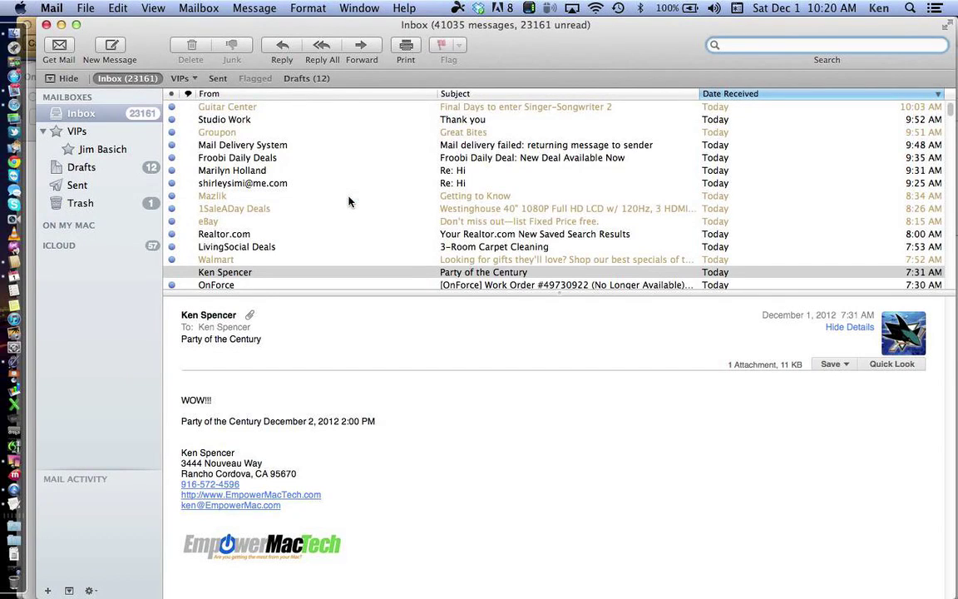
# Step: Quit QuickTime Player and name the screen recording '12/1/12 Part 1' for saving
pyautogui.click(12, 487)
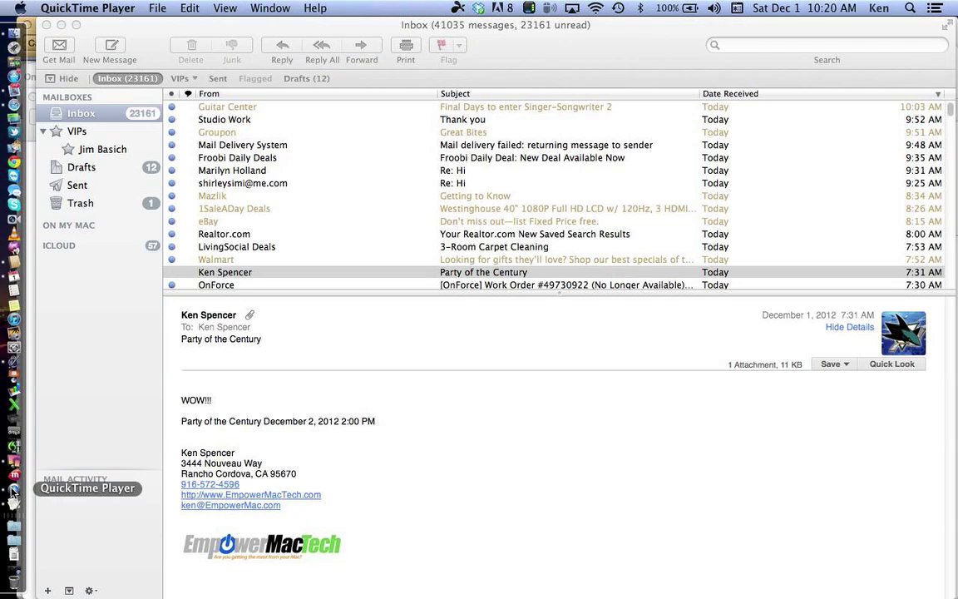
pyautogui.click(108, 9)
pyautogui.moveTo(149, 6)
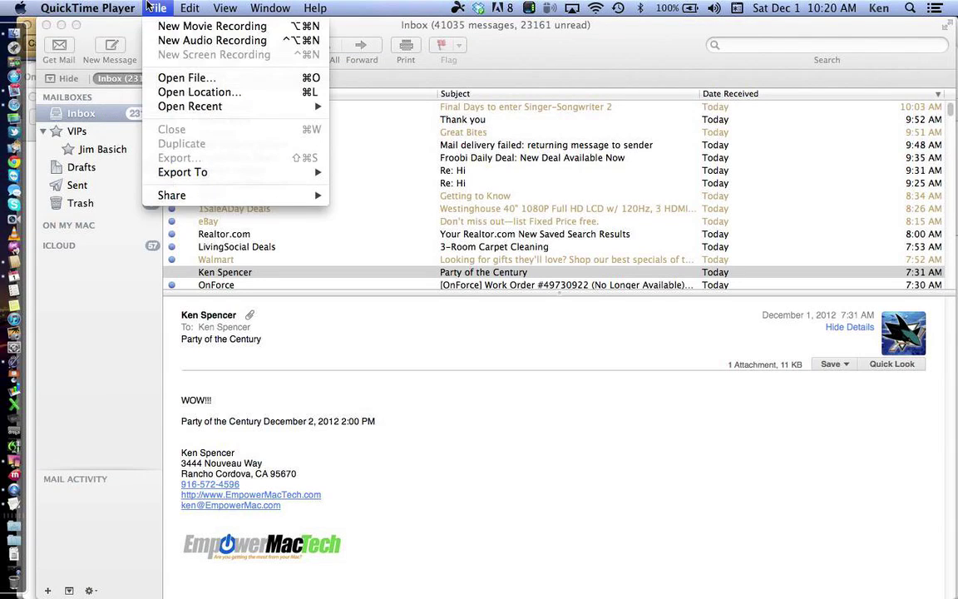
pyautogui.moveTo(87, 9)
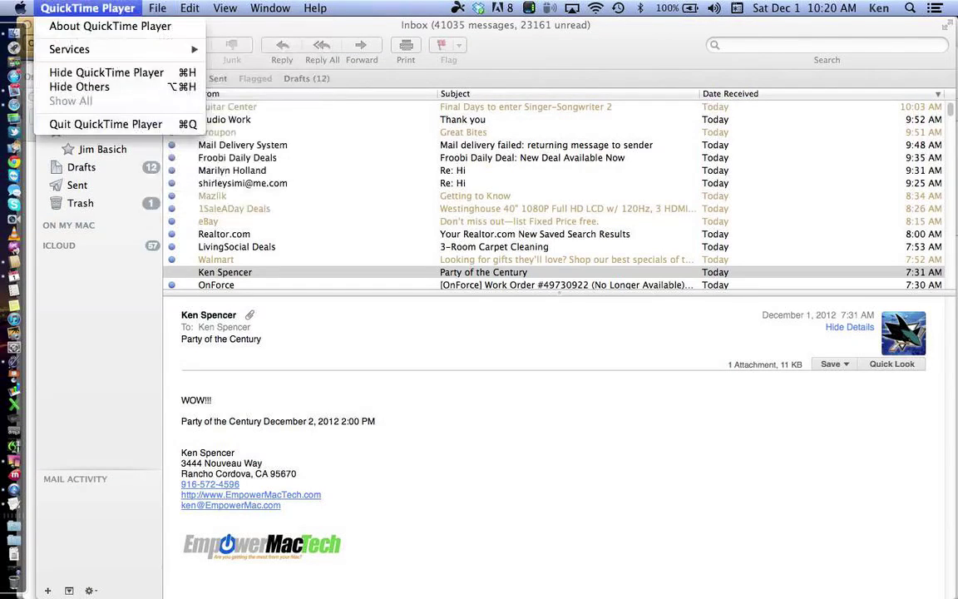
pyautogui.click(127, 125)
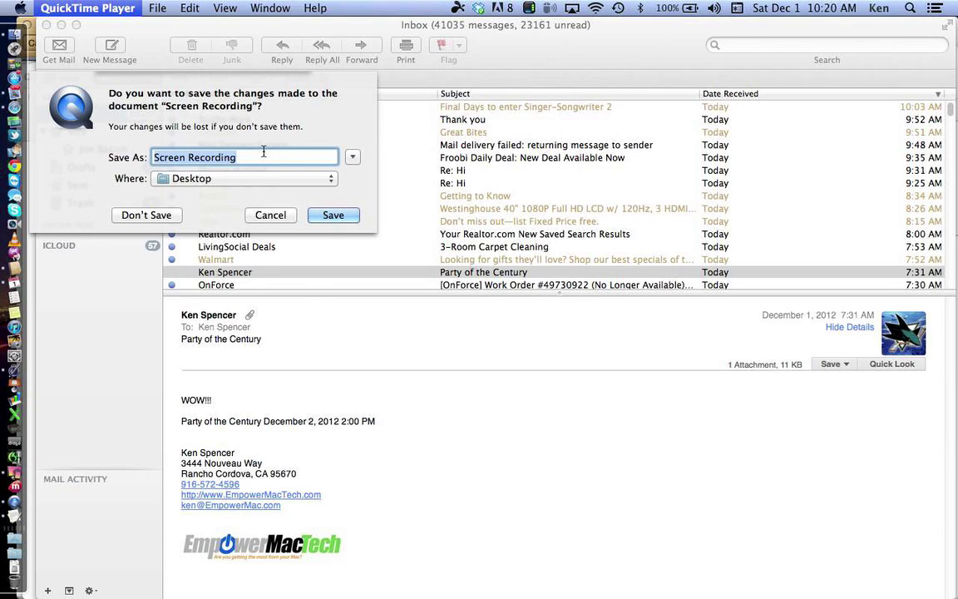
pyautogui.write('12/')
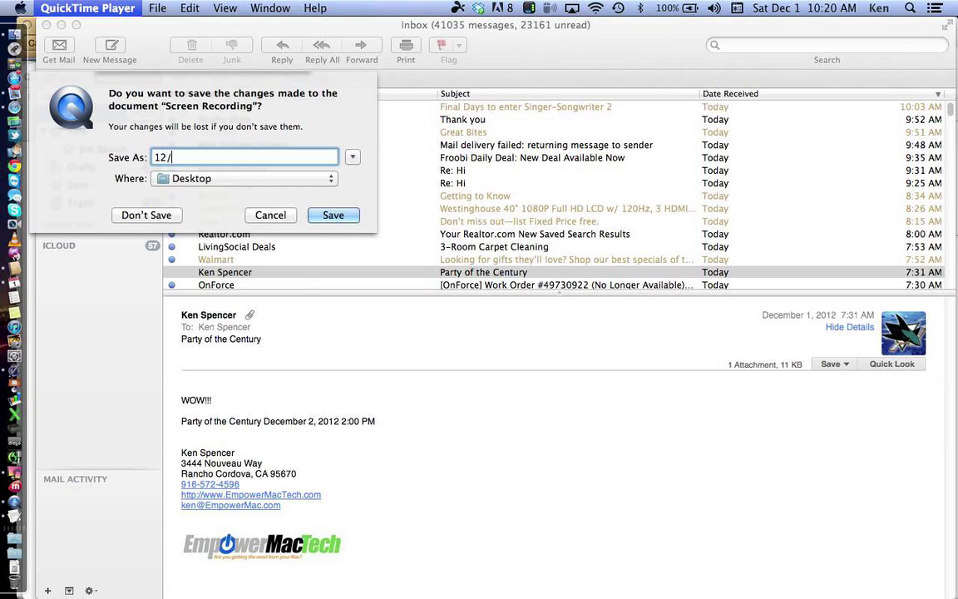
pyautogui.write('1/12 Part 1')
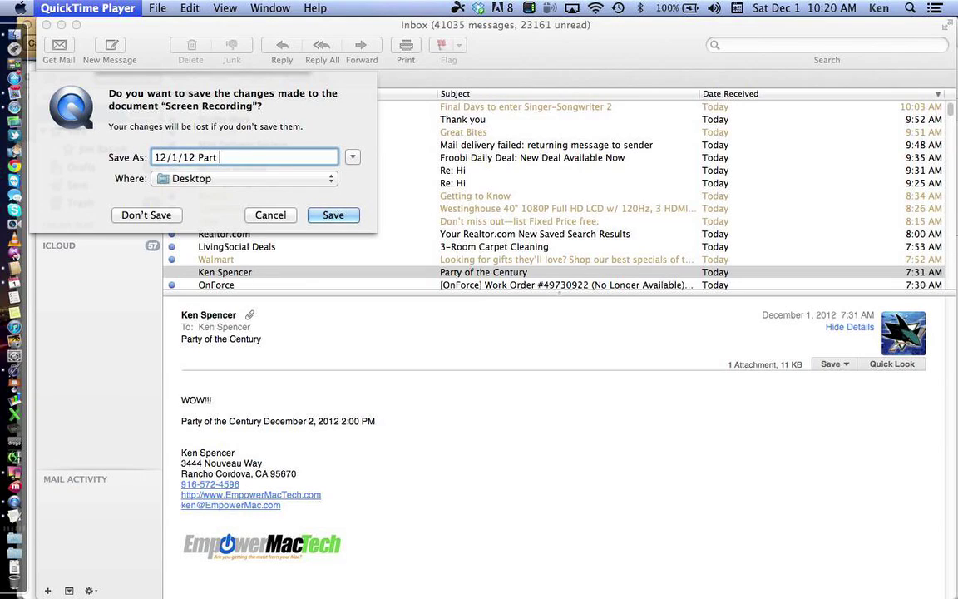